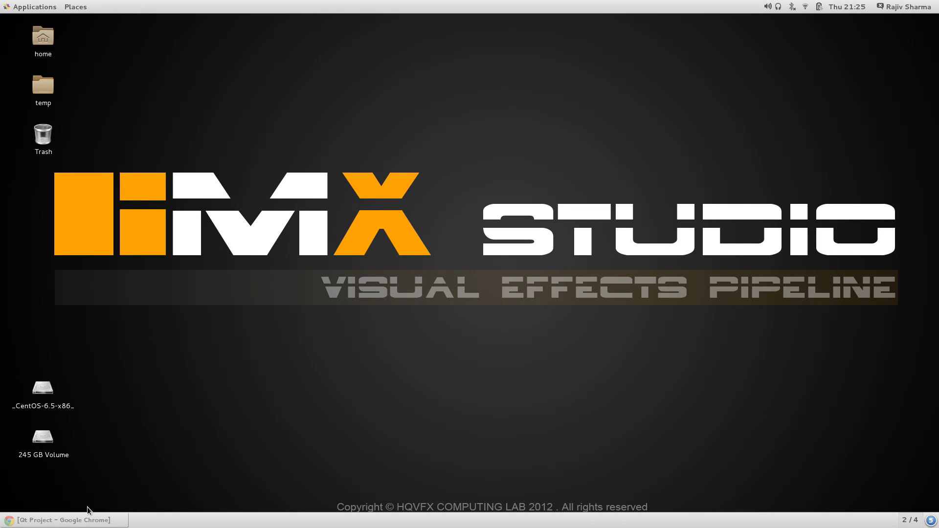
Step: Switch to Google Chrome and look over the Qt Project home page
{"action": "left_click", "coordinate": [84, 524]}
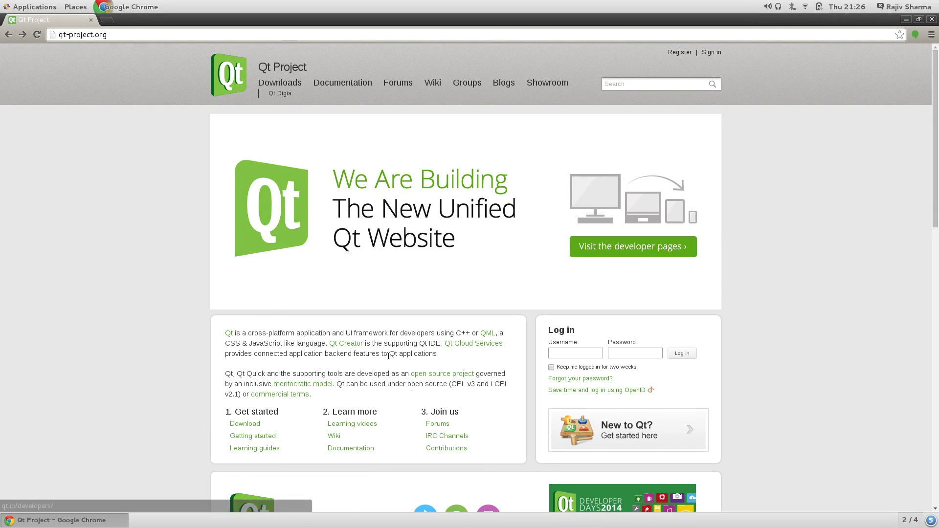
{"action": "scroll", "coordinate": [386, 351], "scroll_direction": "down", "scroll_amount": 4}
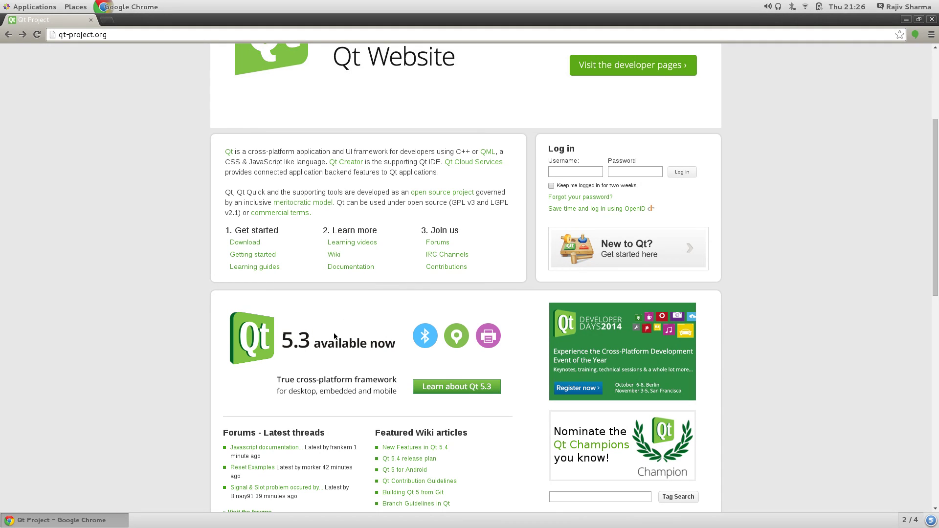
{"action": "scroll", "coordinate": [335, 336], "scroll_direction": "down", "scroll_amount": 3}
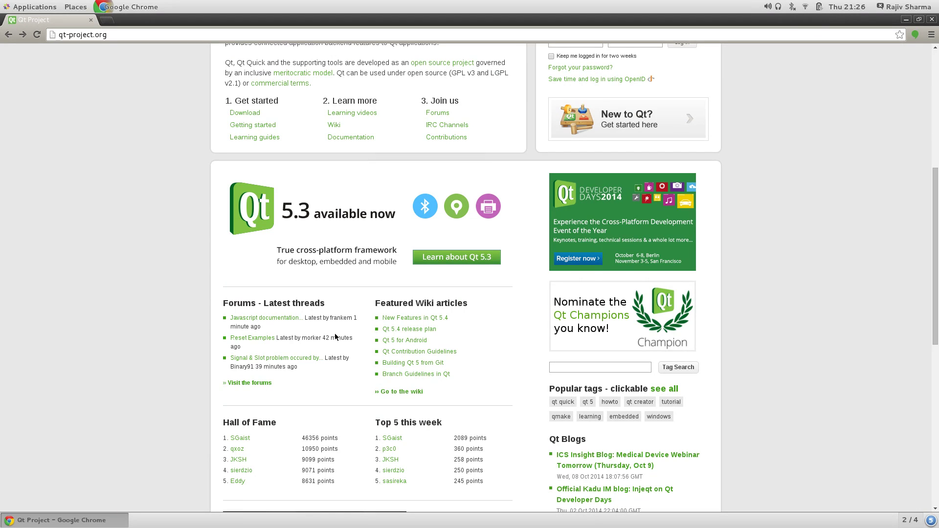
{"action": "scroll", "coordinate": [336, 334], "scroll_direction": "up", "scroll_amount": 5}
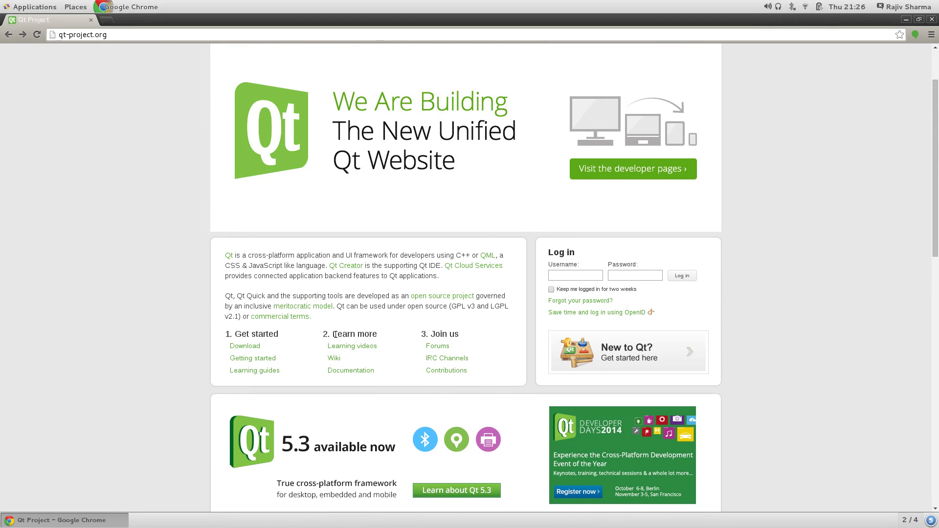
{"action": "scroll", "coordinate": [336, 334], "scroll_direction": "up", "scroll_amount": 2}
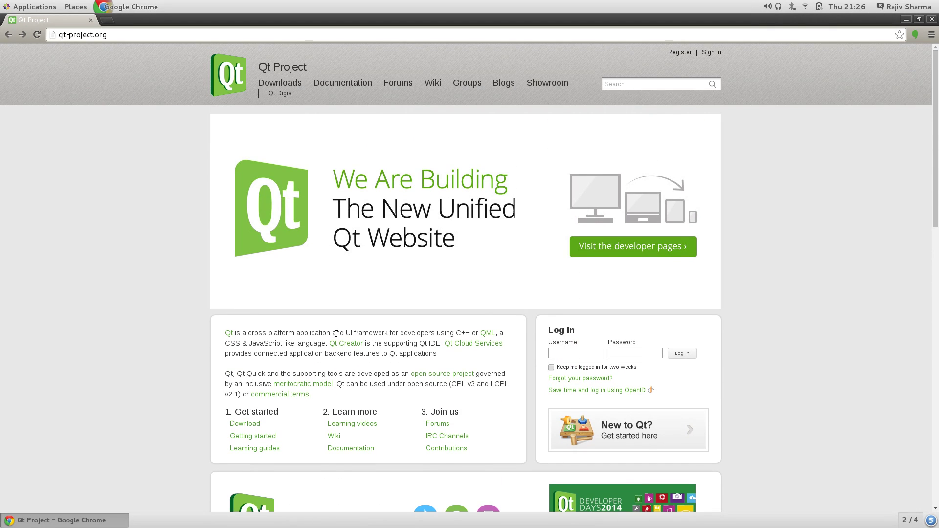
Step: Open the Qt Project downloads page and expand the full list of available downloads
{"action": "left_click", "coordinate": [275, 82]}
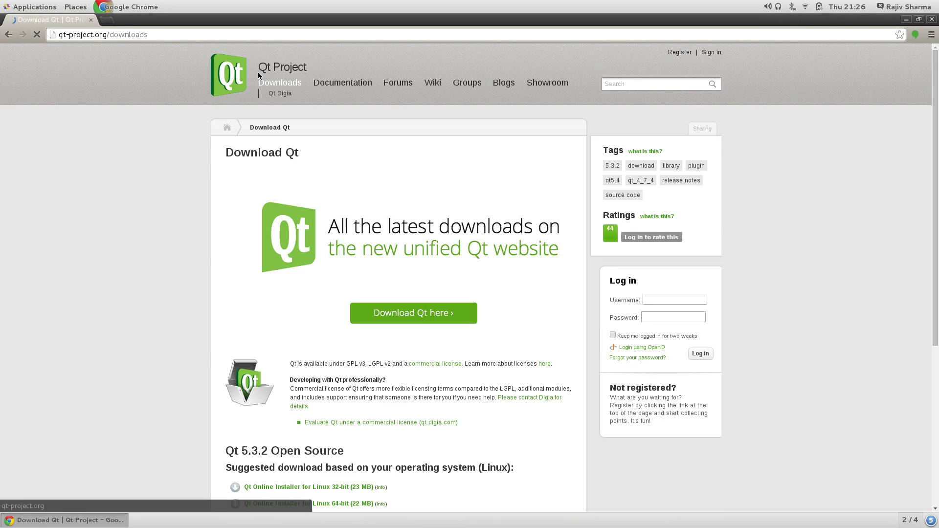
{"action": "scroll", "coordinate": [303, 265], "scroll_direction": "down", "scroll_amount": 4}
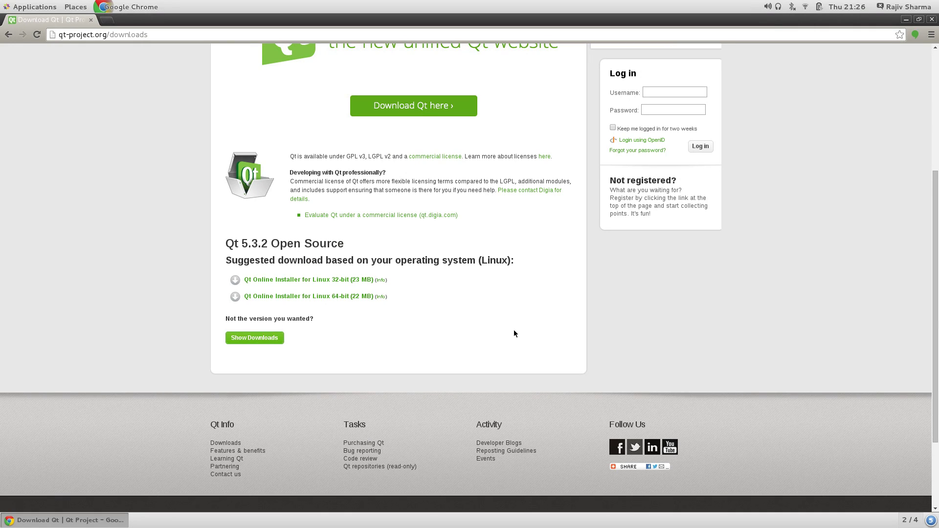
{"action": "double_click", "coordinate": [492, 259]}
{"action": "left_click", "coordinate": [556, 292]}
{"action": "left_click", "coordinate": [252, 338]}
Step: Examine the Qt 5.3 and Qt 4.8 sections of the downloads list for the packages offered per operating system
{"action": "scroll", "coordinate": [356, 347], "scroll_direction": "down", "scroll_amount": 6}
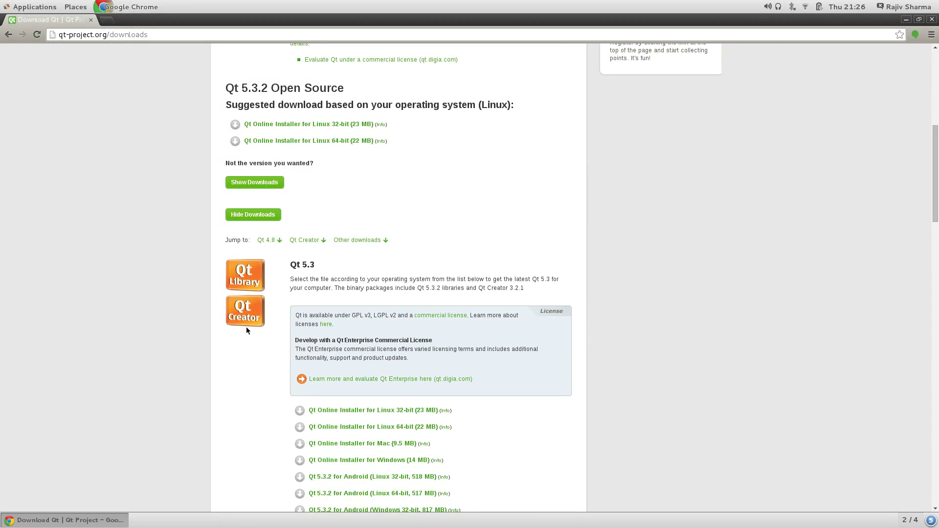
{"action": "scroll", "coordinate": [246, 327], "scroll_direction": "down", "scroll_amount": 6}
{"action": "scroll", "coordinate": [246, 326], "scroll_direction": "down", "scroll_amount": 6}
{"action": "scroll", "coordinate": [246, 330], "scroll_direction": "down", "scroll_amount": 15}
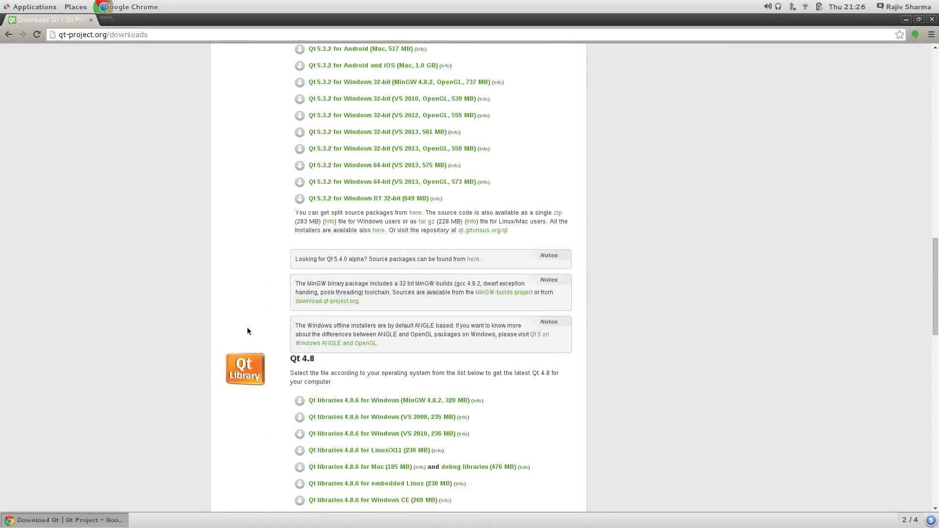
{"action": "scroll", "coordinate": [247, 327], "scroll_direction": "up", "scroll_amount": 17}
{"action": "scroll", "coordinate": [249, 321], "scroll_direction": "up", "scroll_amount": 11}
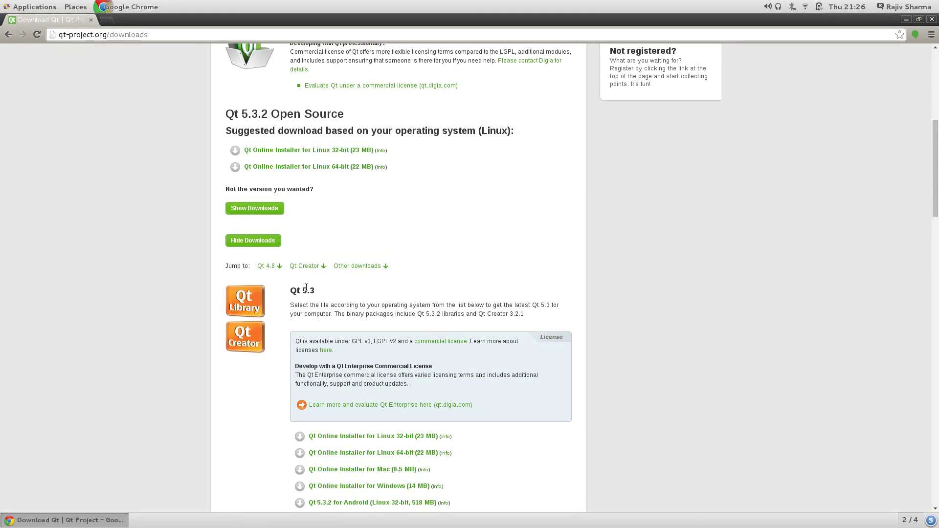
{"action": "triple_click", "coordinate": [306, 290]}
{"action": "scroll", "coordinate": [353, 254], "scroll_direction": "down", "scroll_amount": 20}
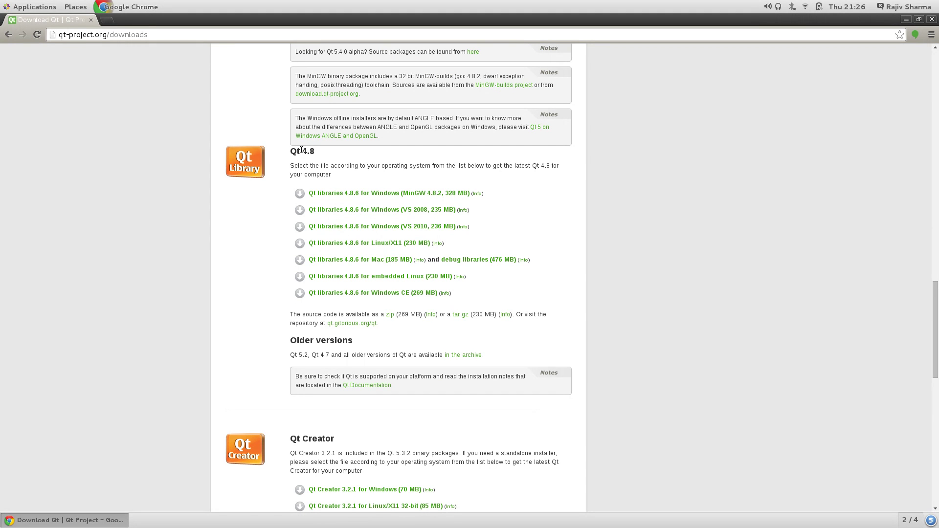
{"action": "left_click_drag", "start_coordinate": [301, 150], "coordinate": [335, 153]}
{"action": "left_click", "coordinate": [353, 153]}
Step: Review the downloads list through the Qt Creator section and compare the Qt 4.8 and Qt 5.3 version headings
{"action": "scroll", "coordinate": [746, 351], "scroll_direction": "down", "scroll_amount": 1}
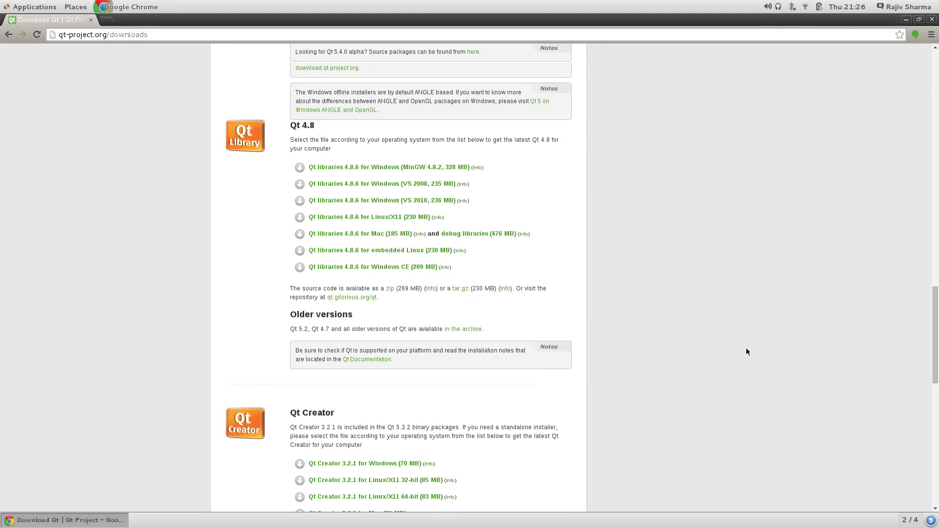
{"action": "scroll", "coordinate": [747, 346], "scroll_direction": "down", "scroll_amount": 13}
{"action": "scroll", "coordinate": [746, 345], "scroll_direction": "up", "scroll_amount": 20}
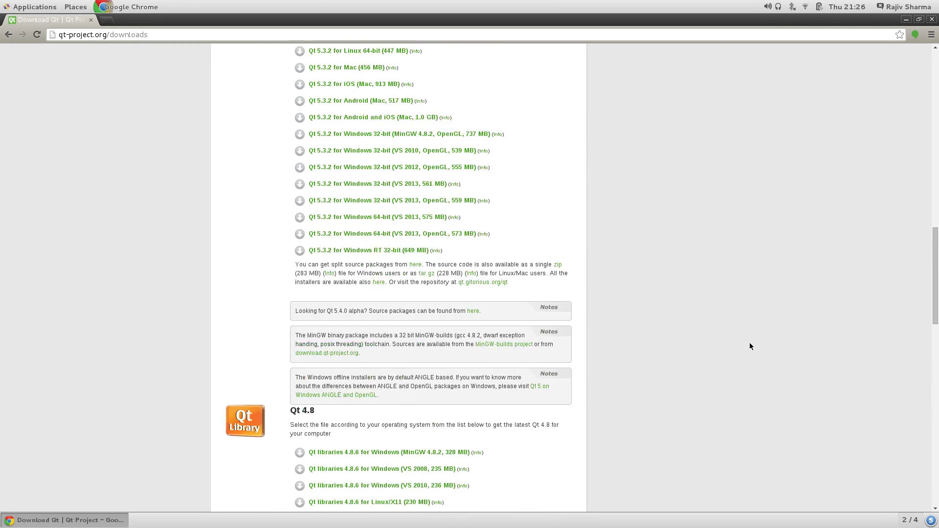
{"action": "scroll", "coordinate": [750, 347], "scroll_direction": "up", "scroll_amount": 6}
{"action": "scroll", "coordinate": [751, 345], "scroll_direction": "down", "scroll_amount": 15}
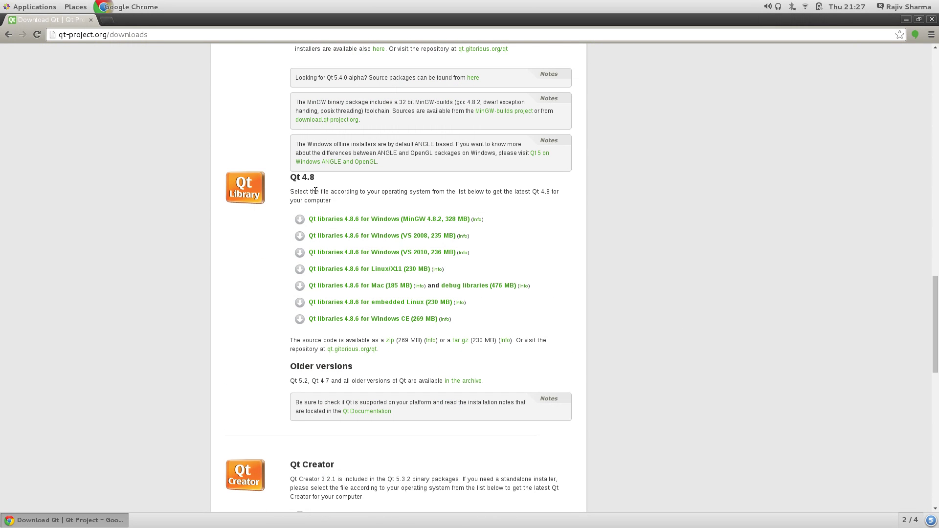
{"action": "double_click", "coordinate": [304, 177]}
{"action": "scroll", "coordinate": [503, 215], "scroll_direction": "up", "scroll_amount": 15}
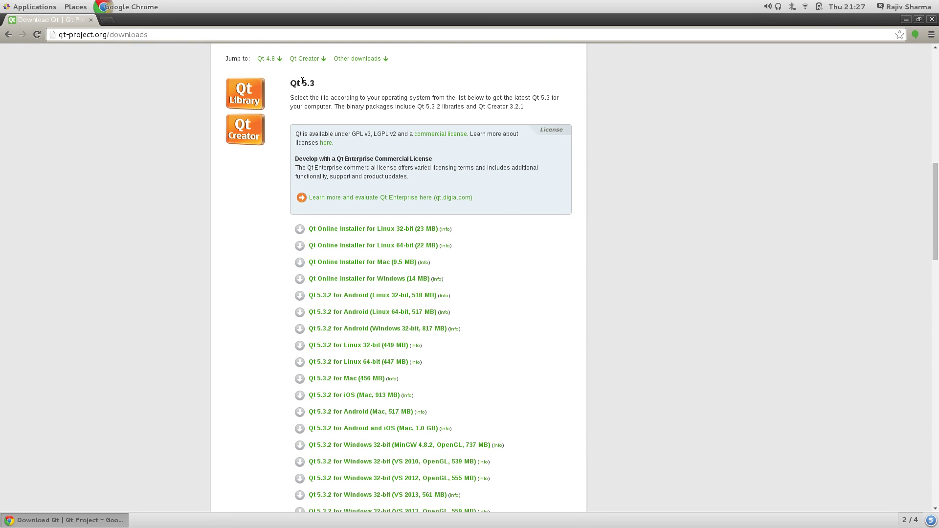
{"action": "double_click", "coordinate": [304, 83]}
{"action": "scroll", "coordinate": [600, 283], "scroll_direction": "up", "scroll_amount": 6}
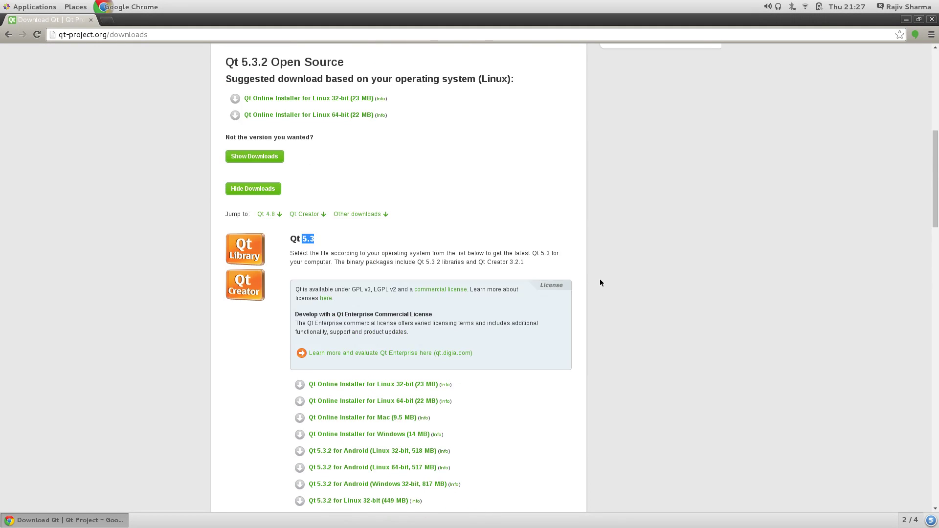
{"action": "scroll", "coordinate": [599, 279], "scroll_direction": "up", "scroll_amount": 15}
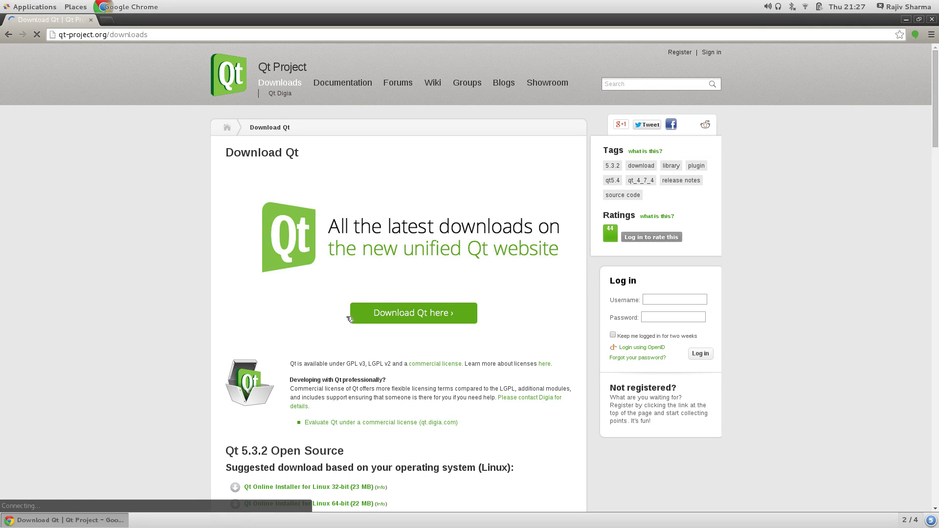
Step: Launch Qt Creator (Opensource) and maximize its window
{"action": "left_click", "coordinate": [26, 9]}
{"action": "mouse_move", "coordinate": [28, 180]}
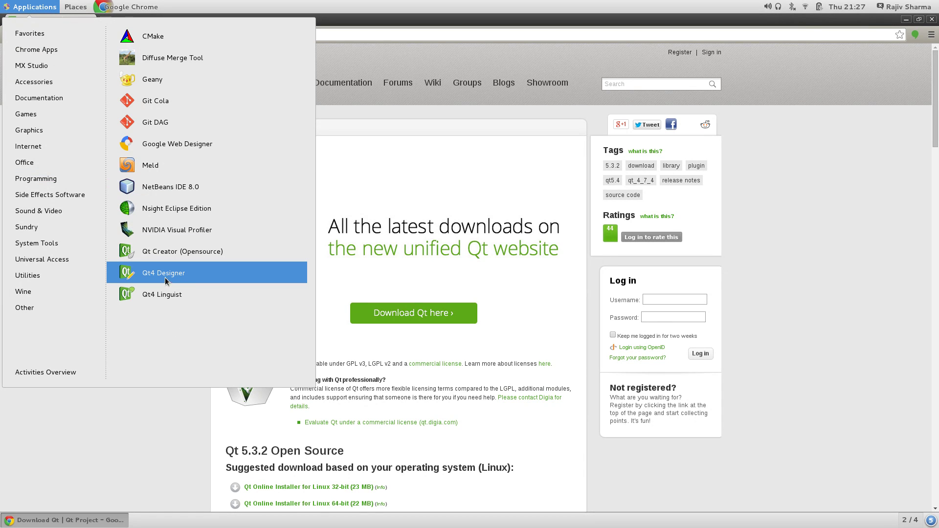
{"action": "left_click", "coordinate": [187, 252]}
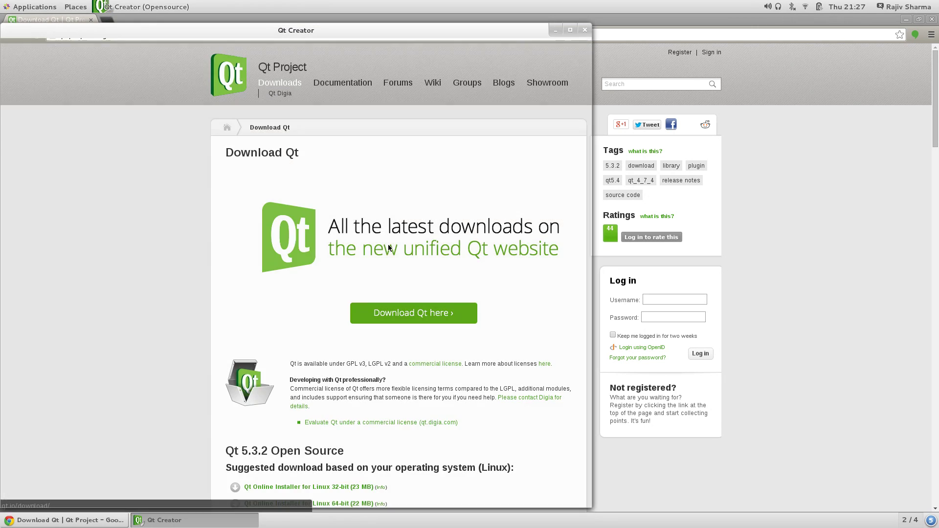
{"action": "double_click", "coordinate": [290, 29]}
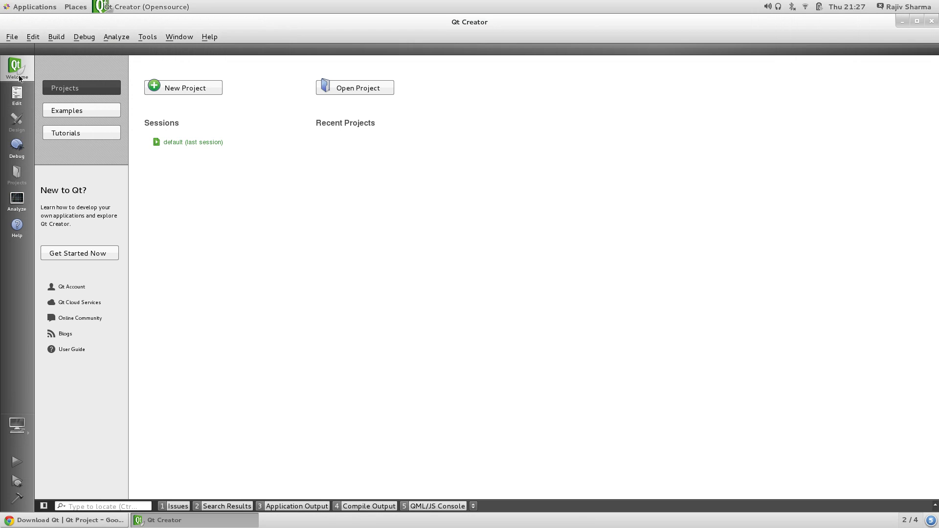
Step: View the selected-objects list widget of main.ui in the default session without relocating icon.qrc, and close Qt Creator
{"action": "left_click", "coordinate": [187, 143]}
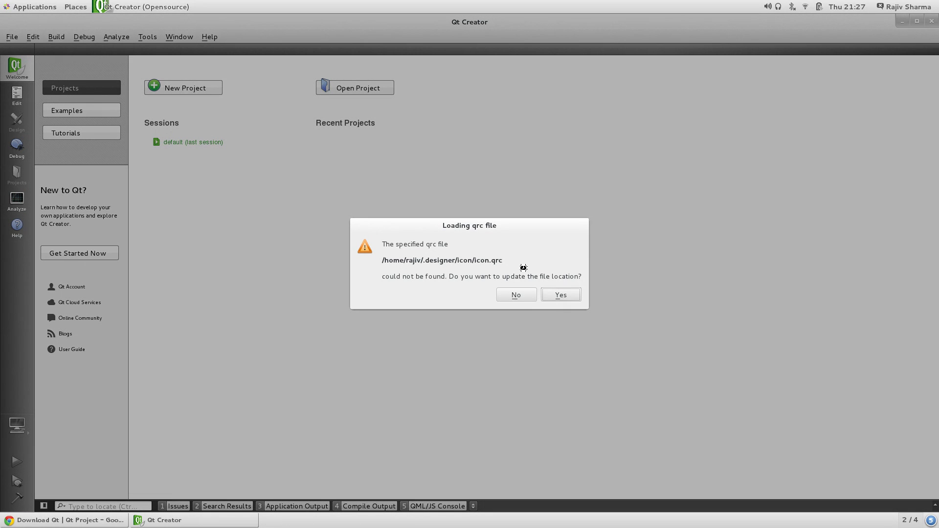
{"action": "left_click", "coordinate": [560, 295]}
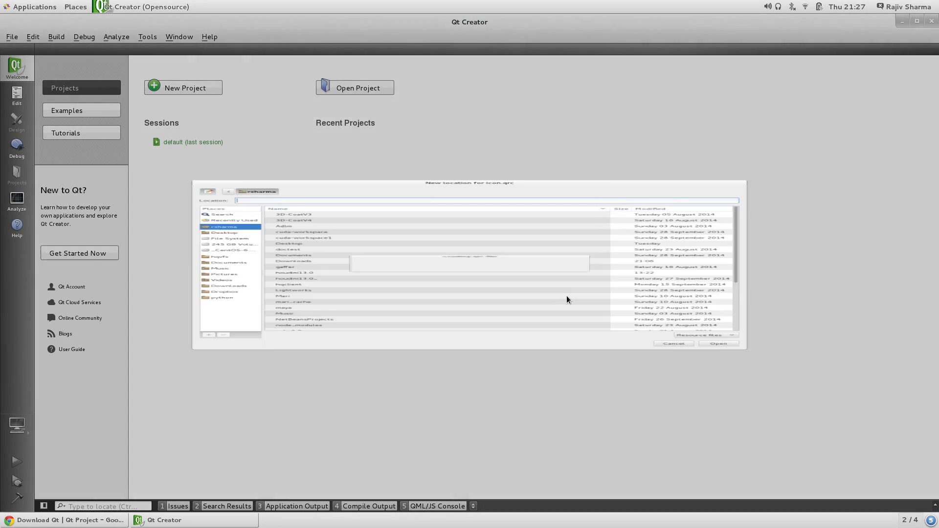
{"action": "left_click", "coordinate": [674, 468]}
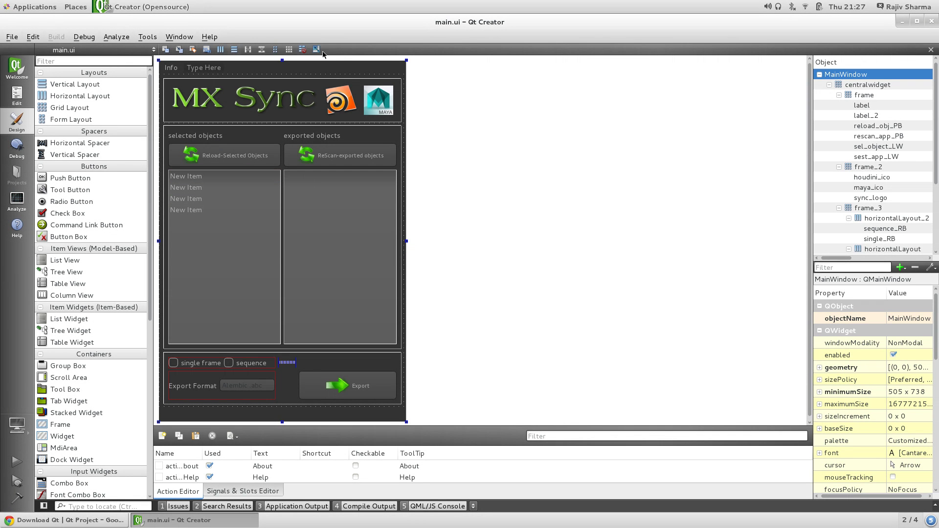
{"action": "left_click", "coordinate": [216, 187]}
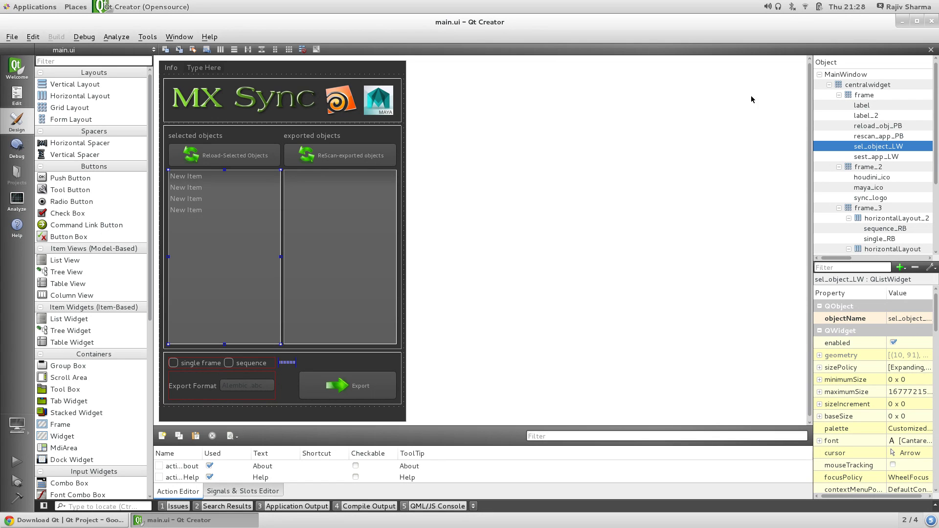
{"action": "left_click", "coordinate": [933, 23]}
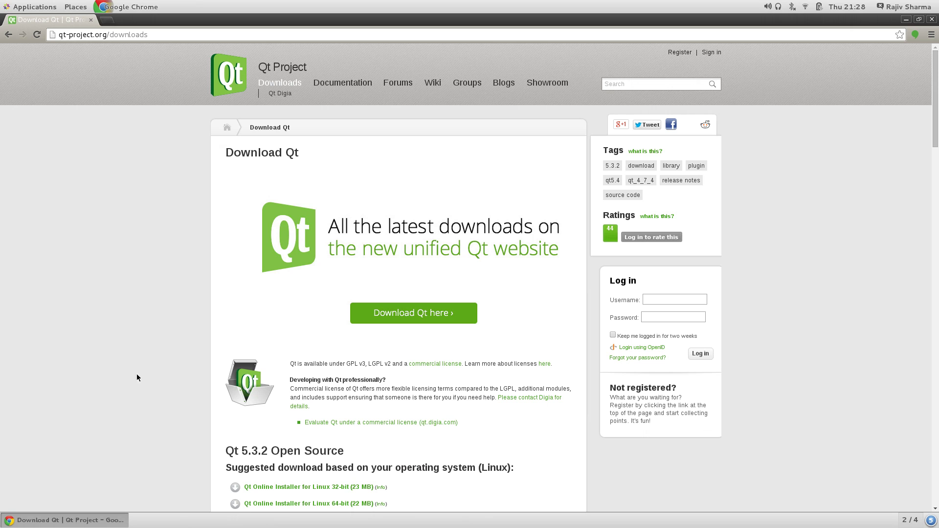
Step: Launch AppLauncher and minimize the browser window showing the Qt downloads page
{"action": "left_click", "coordinate": [34, 7]}
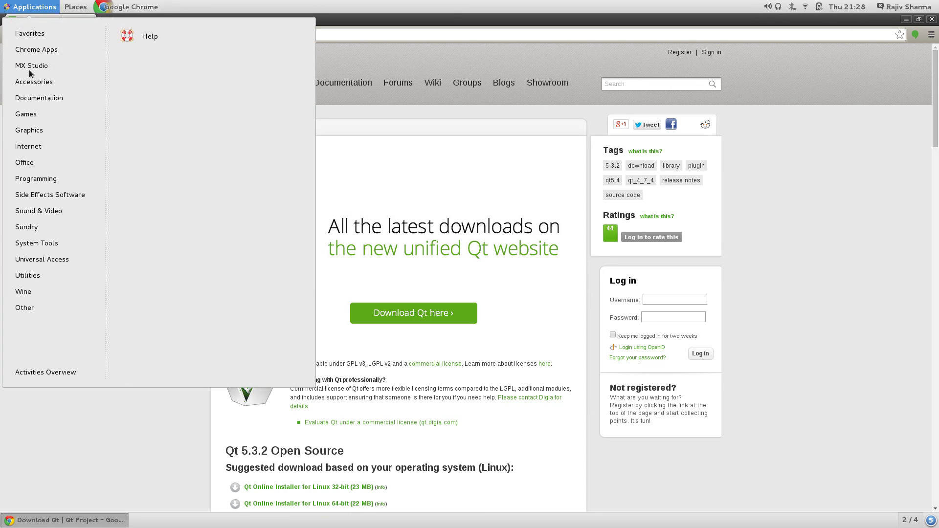
{"action": "left_click", "coordinate": [187, 54]}
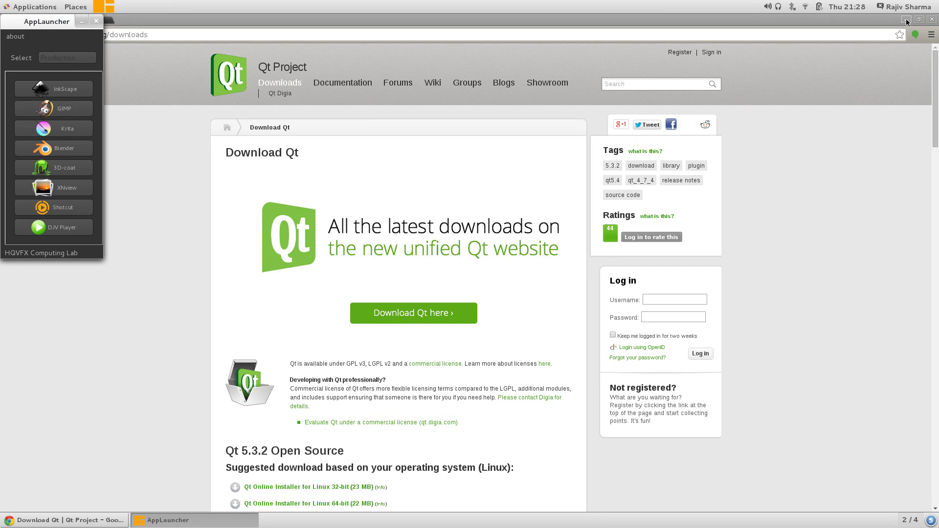
{"action": "scroll", "coordinate": [565, 408], "scroll_direction": "down", "scroll_amount": 6}
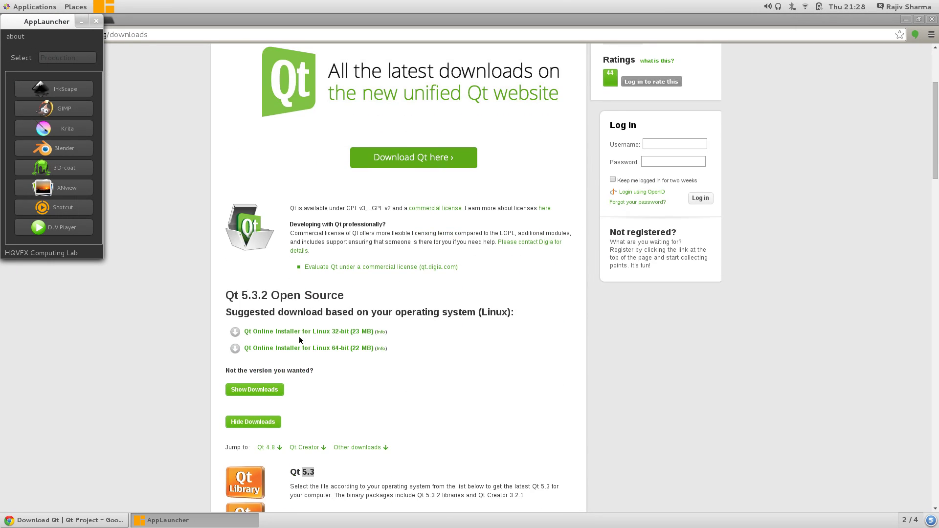
{"action": "scroll", "coordinate": [299, 340], "scroll_direction": "down", "scroll_amount": 20}
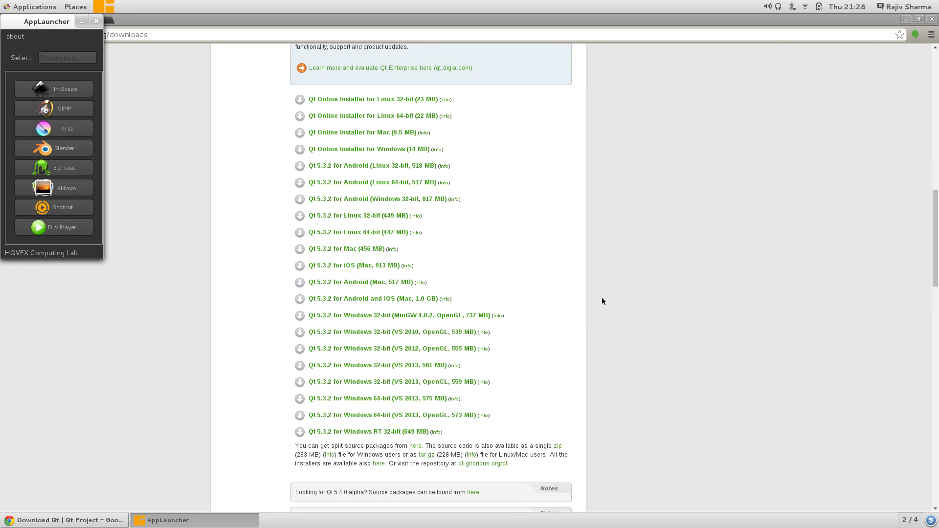
{"action": "scroll", "coordinate": [672, 434], "scroll_direction": "up", "scroll_amount": 4}
{"action": "scroll", "coordinate": [672, 434], "scroll_direction": "up", "scroll_amount": 10}
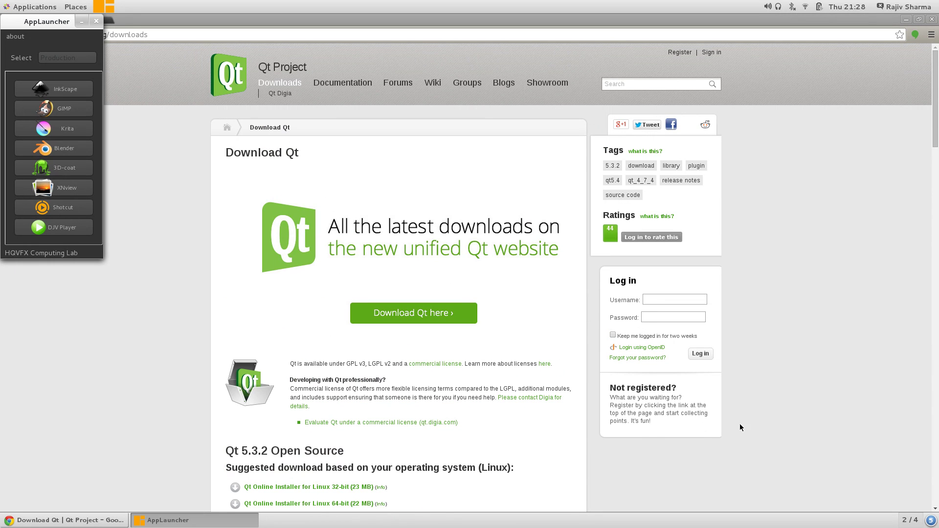
{"action": "left_click", "coordinate": [904, 20]}
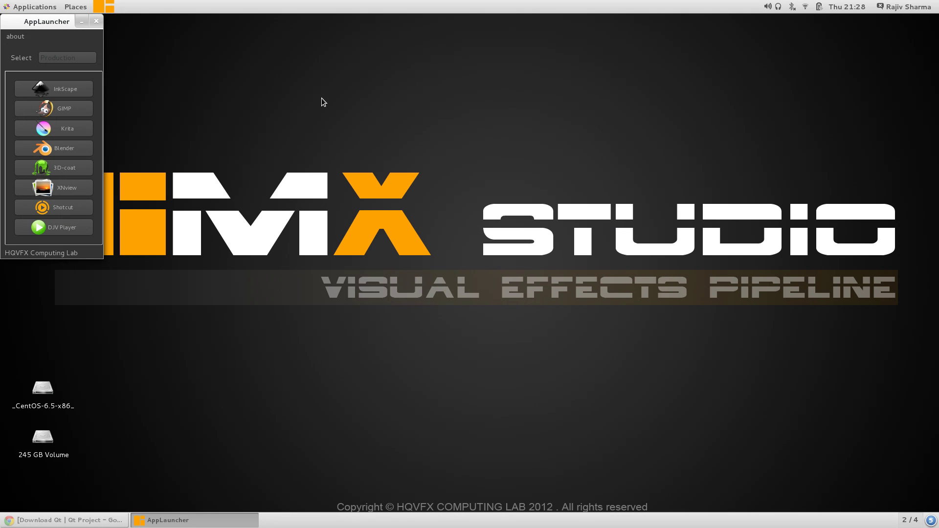
Step: Switch AppLauncher to the Development category and launch Qt Designer from its QT entry
{"action": "left_click_drag", "start_coordinate": [38, 17], "coordinate": [64, 25]}
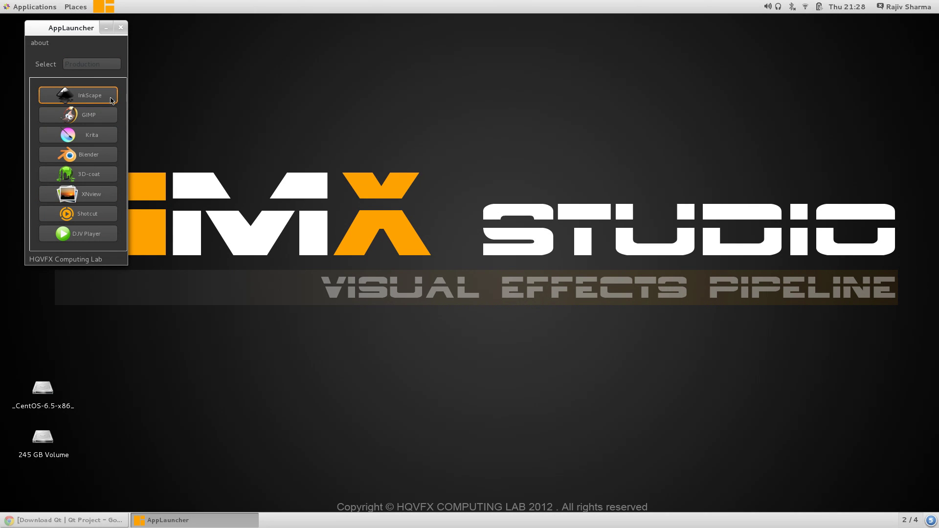
{"action": "left_click", "coordinate": [100, 66]}
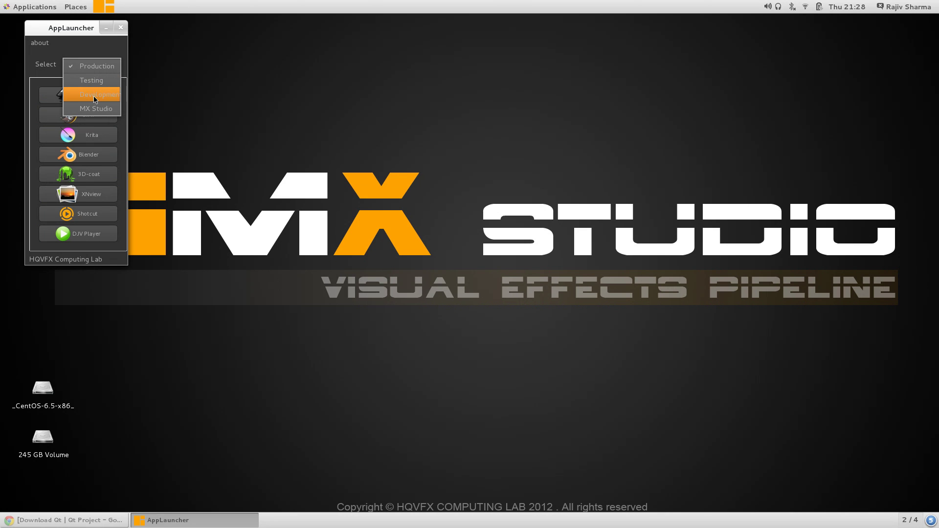
{"action": "left_click", "coordinate": [95, 95]}
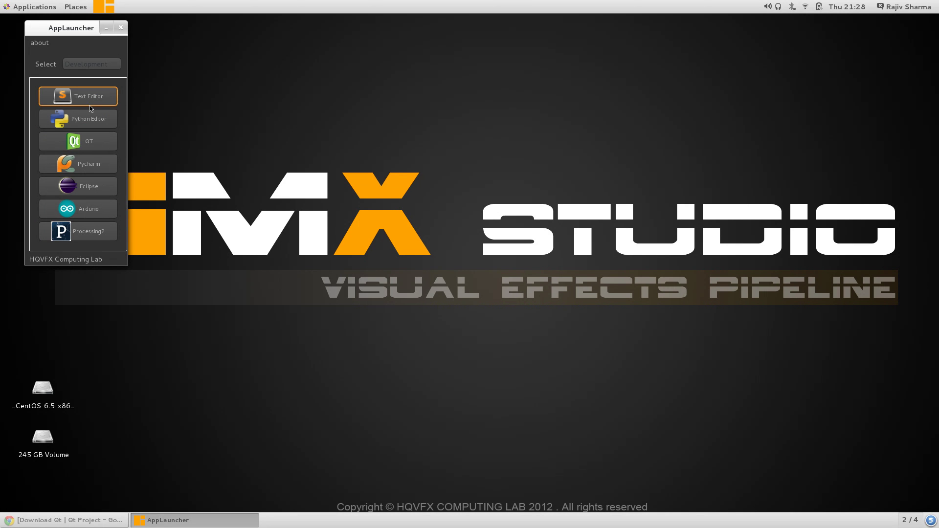
{"action": "left_click", "coordinate": [78, 141]}
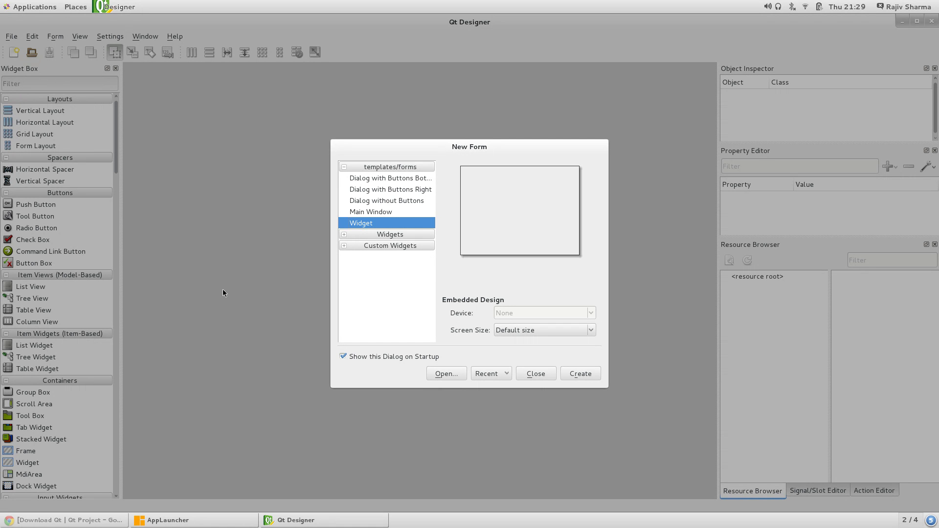
Step: Bring the AppLauncher window in front of Qt Designer and move it slightly inward from the desktop corner
{"action": "left_click", "coordinate": [167, 520]}
{"action": "mouse_move", "coordinate": [1, 1]}
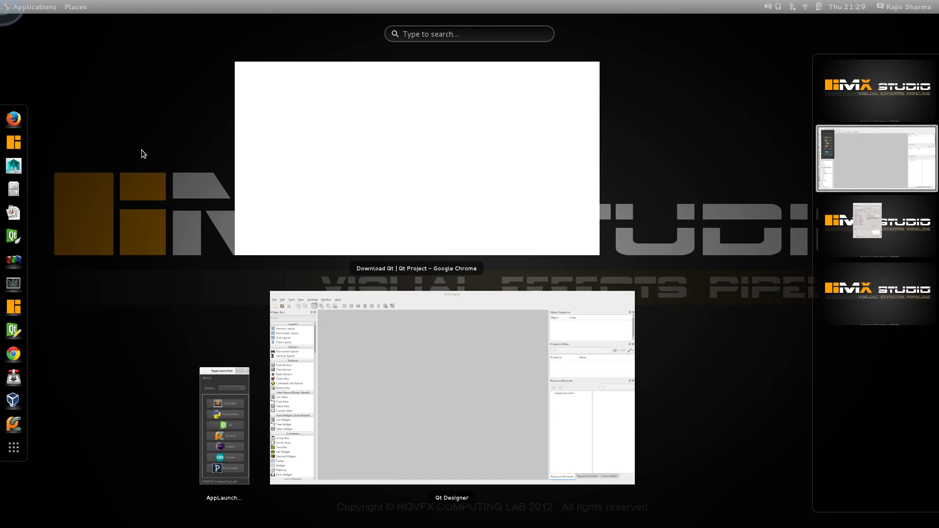
{"action": "left_click", "coordinate": [229, 412]}
{"action": "left_click_drag", "start_coordinate": [63, 32], "coordinate": [89, 57]}
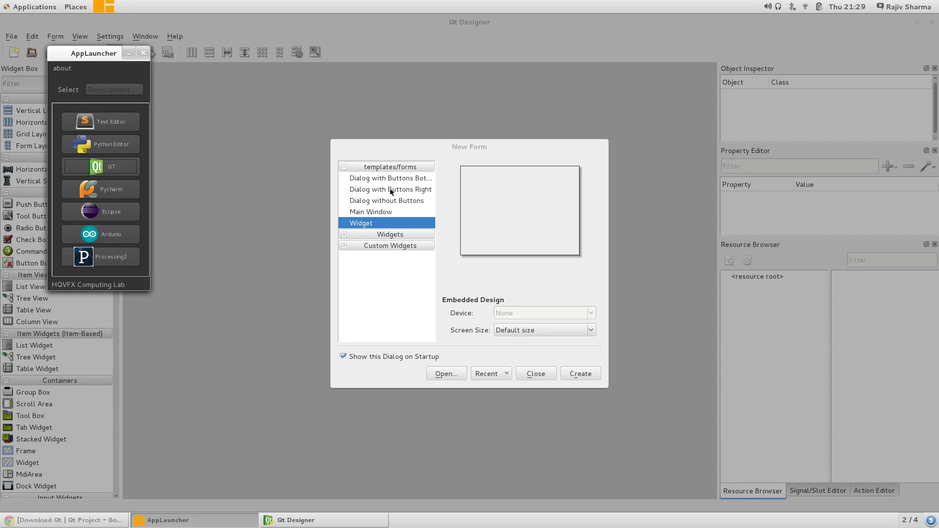
Step: Return to Qt Designer, keep its window maximized, and create a new form from the Dialog with Buttons Bottom template
{"action": "left_click", "coordinate": [381, 213]}
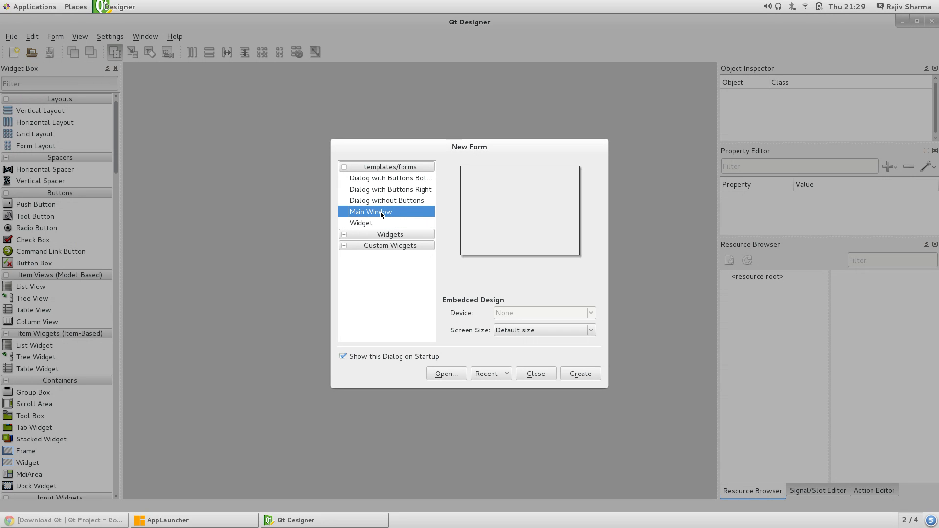
{"action": "left_click_drag", "start_coordinate": [436, 143], "coordinate": [316, 72]}
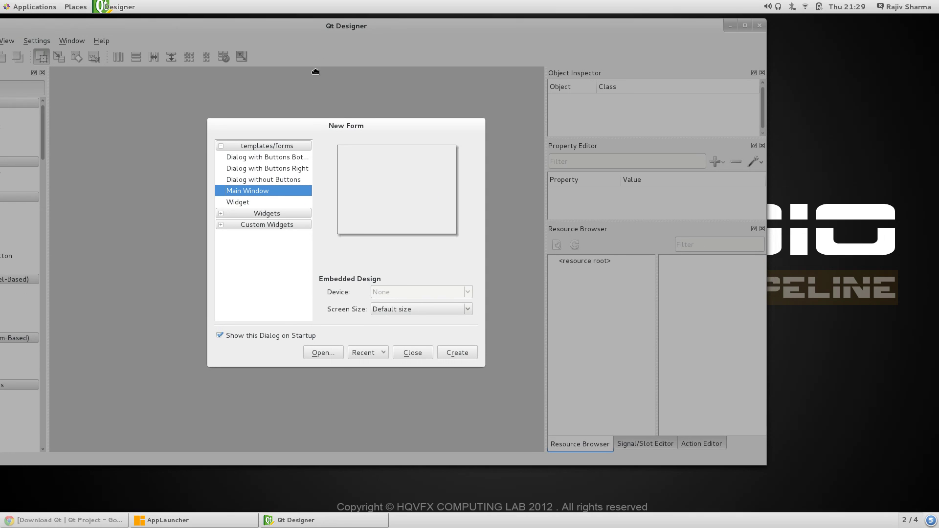
{"action": "double_click", "coordinate": [393, 22]}
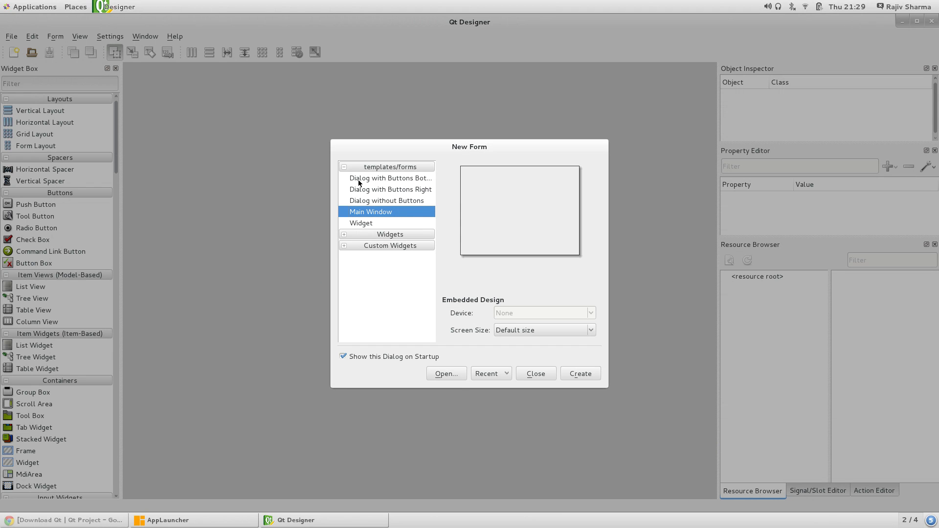
{"action": "left_click", "coordinate": [375, 179]}
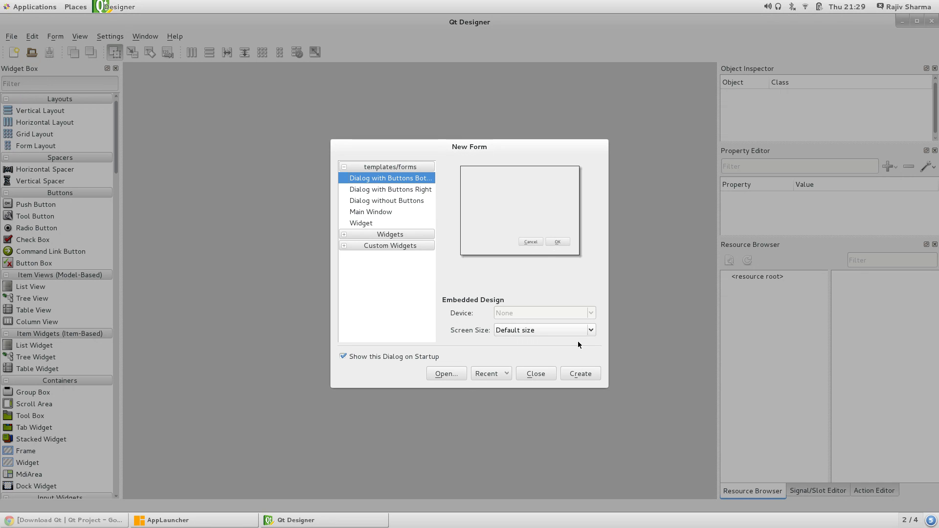
{"action": "left_click", "coordinate": [580, 375]}
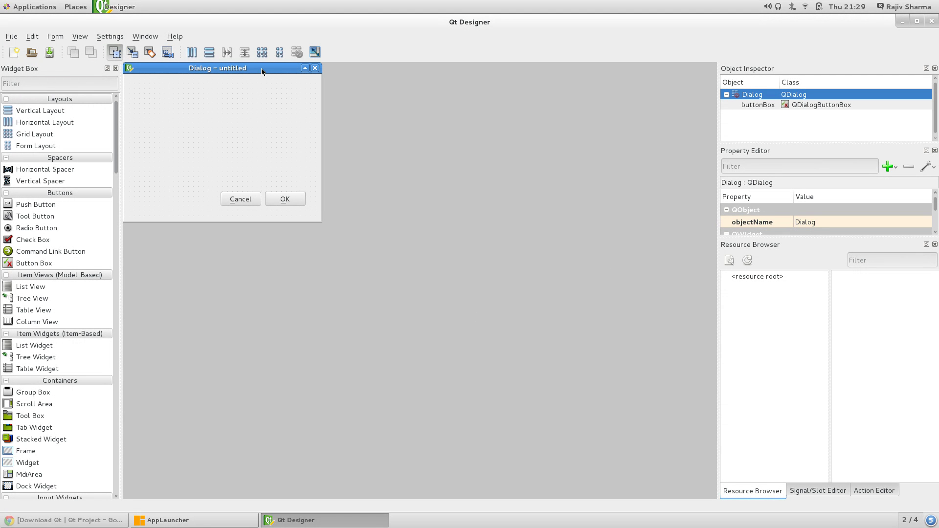
Step: Move the dialog form toward the middle of the workspace, select its Cancel/OK button box, and close the form
{"action": "left_click_drag", "start_coordinate": [261, 72], "coordinate": [455, 165]}
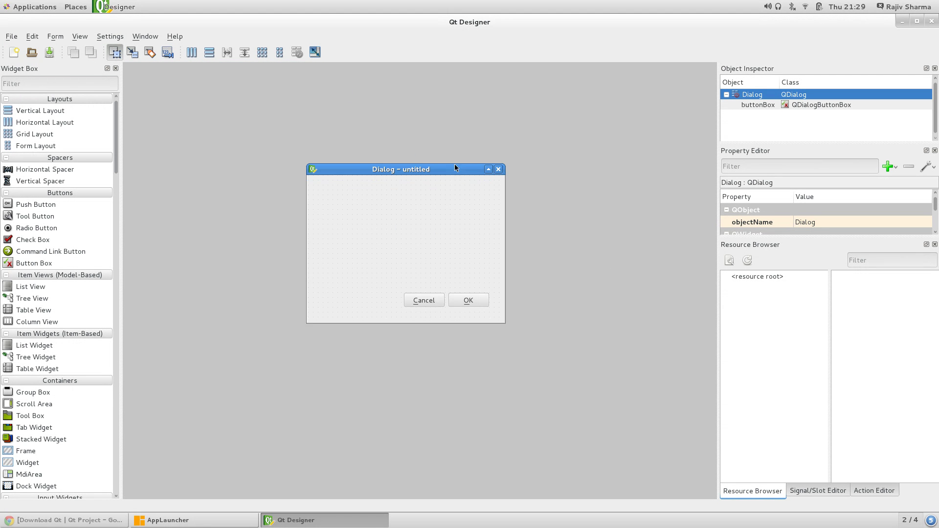
{"action": "left_click", "coordinate": [444, 295]}
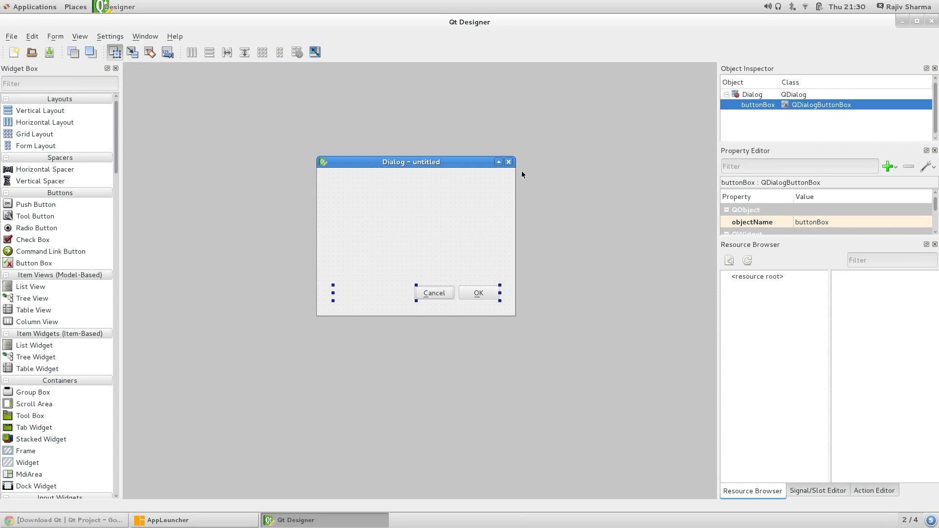
{"action": "left_click", "coordinate": [509, 162]}
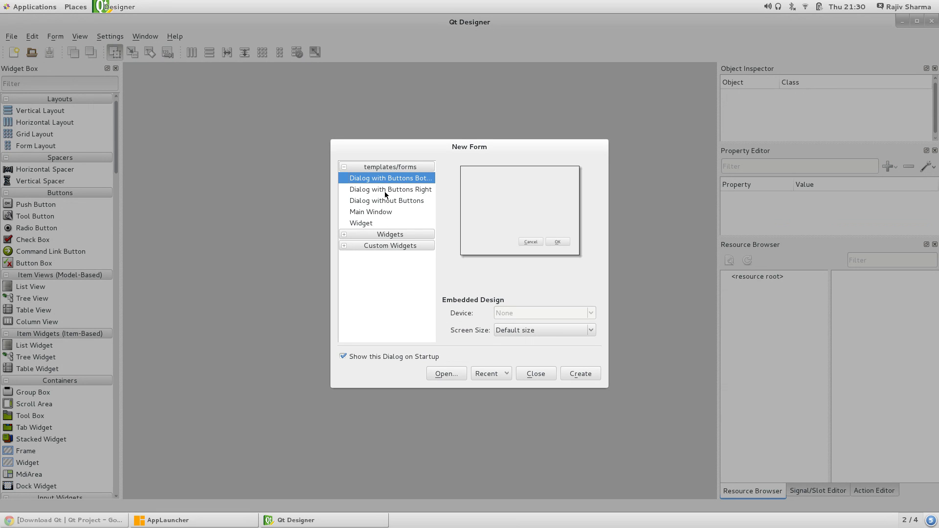
Step: Preview the Dialog with Buttons Right and Dialog without Buttons templates, and create a Main Window form placed near the workspace centre
{"action": "left_click", "coordinate": [384, 190]}
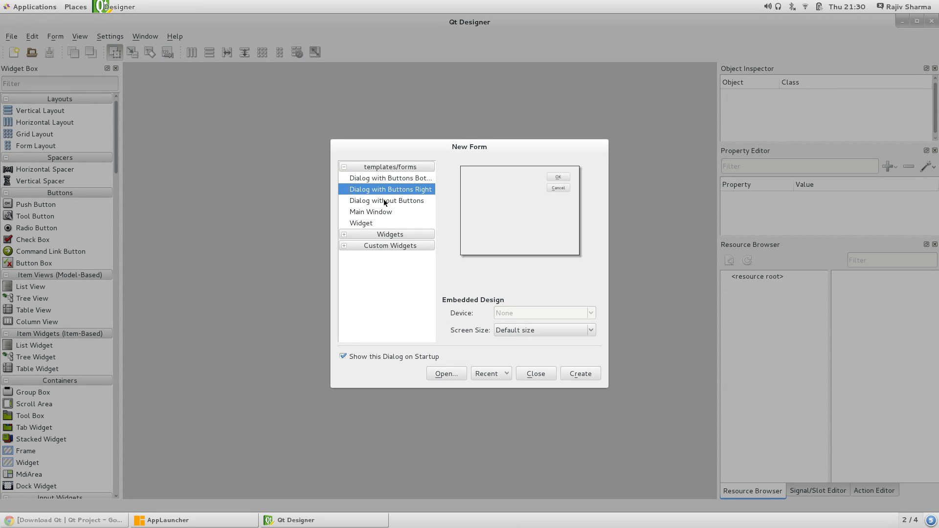
{"action": "left_click", "coordinate": [383, 201]}
{"action": "left_click", "coordinate": [376, 212]}
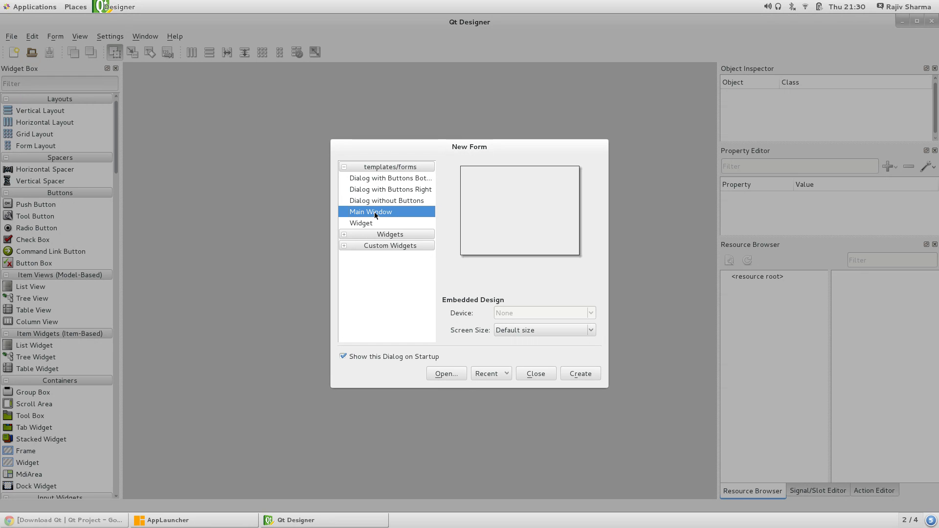
{"action": "double_click", "coordinate": [375, 214]}
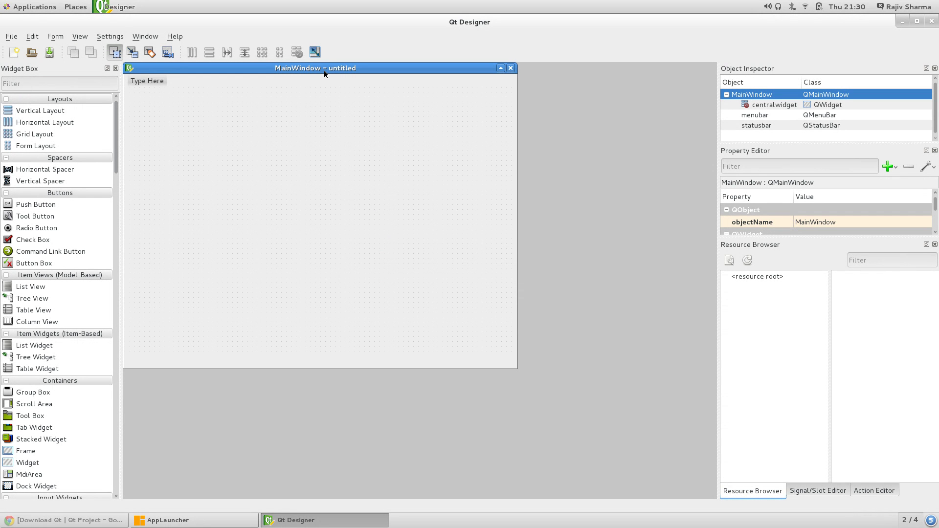
{"action": "left_click_drag", "start_coordinate": [323, 73], "coordinate": [398, 119]}
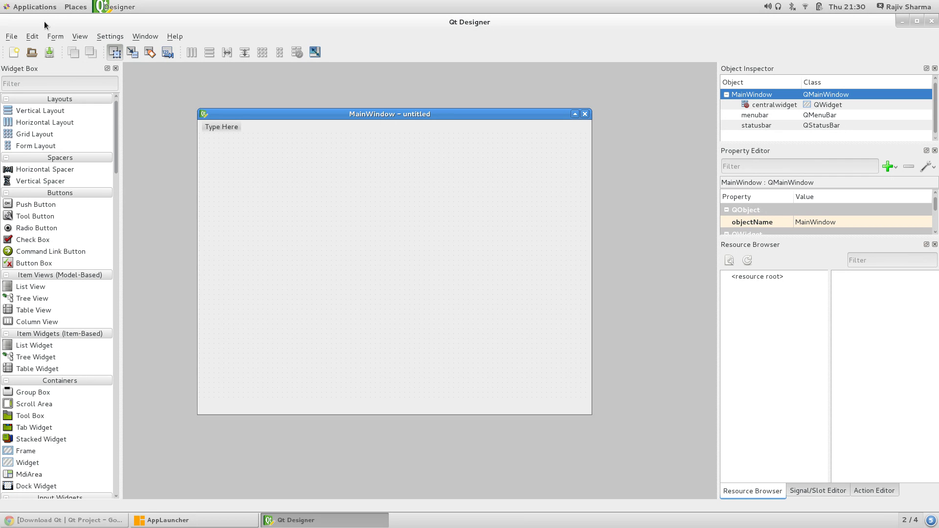
Step: Bring up the Open Form file chooser, cancel it, and close the untitled main window form
{"action": "left_click", "coordinate": [14, 35]}
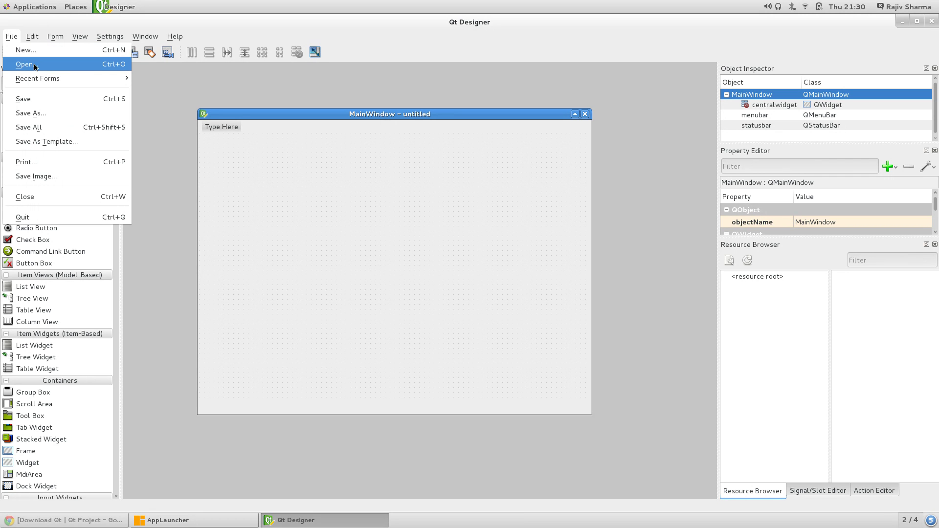
{"action": "left_click", "coordinate": [34, 67]}
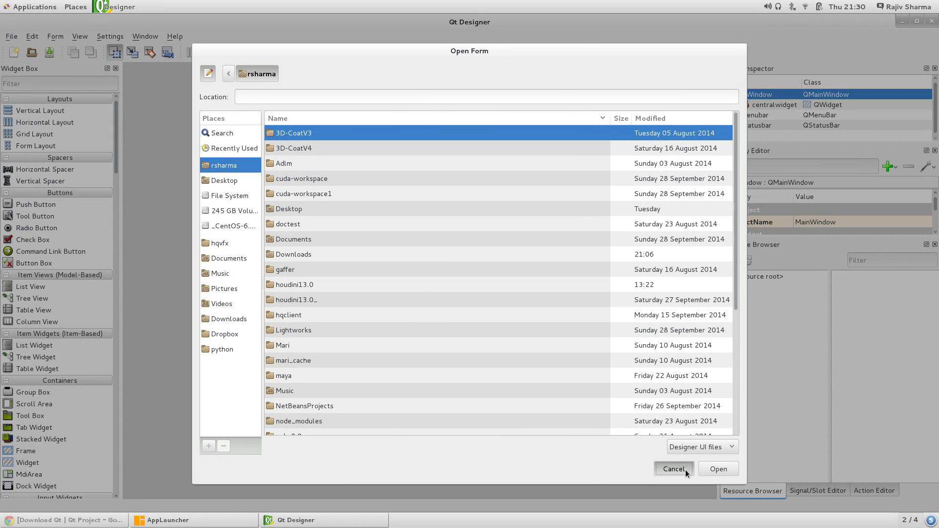
{"action": "left_click", "coordinate": [683, 469]}
{"action": "left_click", "coordinate": [585, 114]}
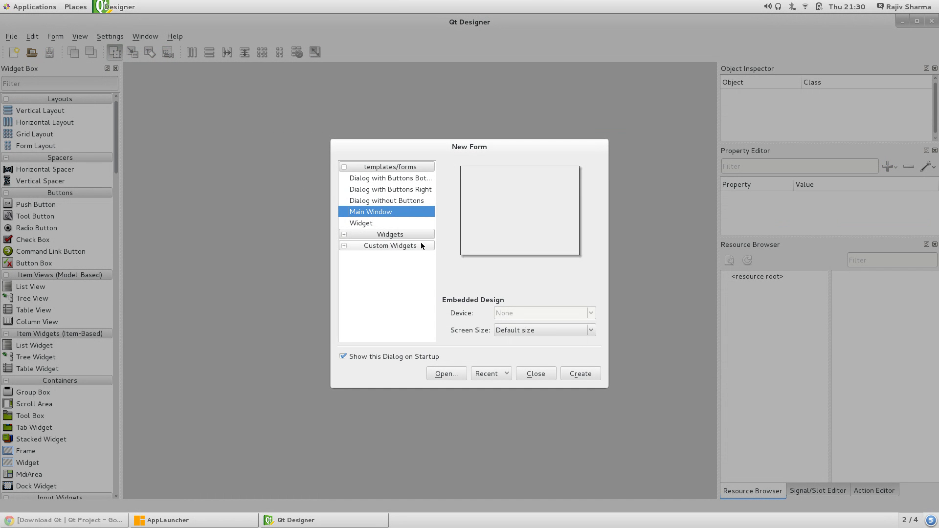
Step: Create a new form from the Main Window template and move it toward the middle of the workspace
{"action": "left_click", "coordinate": [351, 223]}
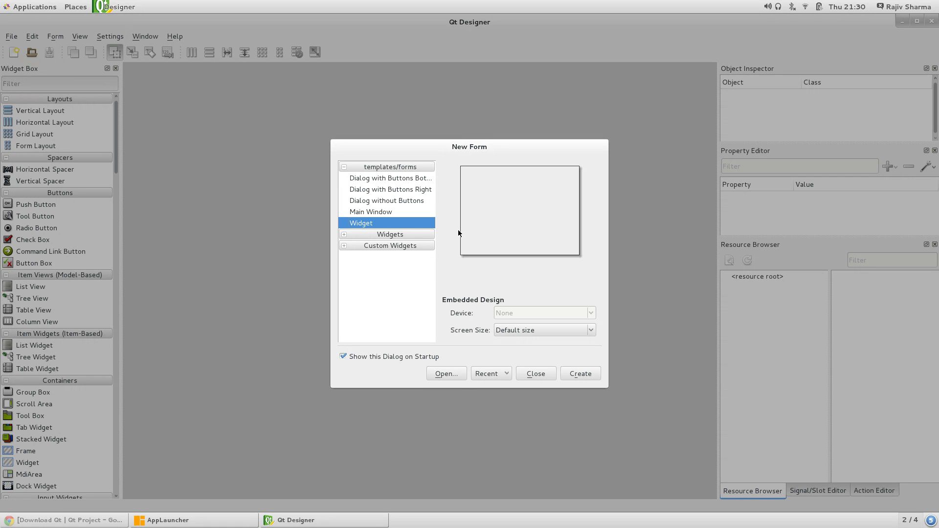
{"action": "left_click", "coordinate": [386, 213]}
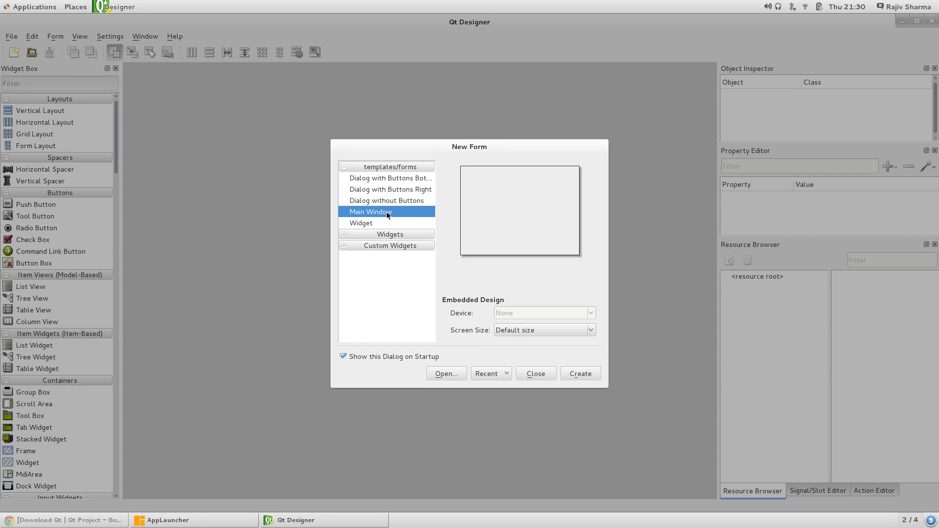
{"action": "double_click", "coordinate": [385, 215]}
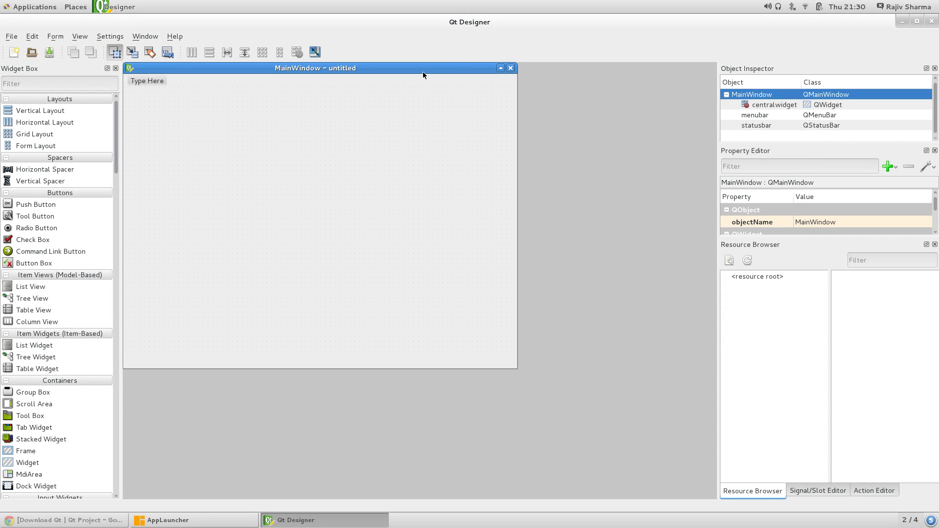
{"action": "left_click_drag", "start_coordinate": [423, 71], "coordinate": [499, 106]}
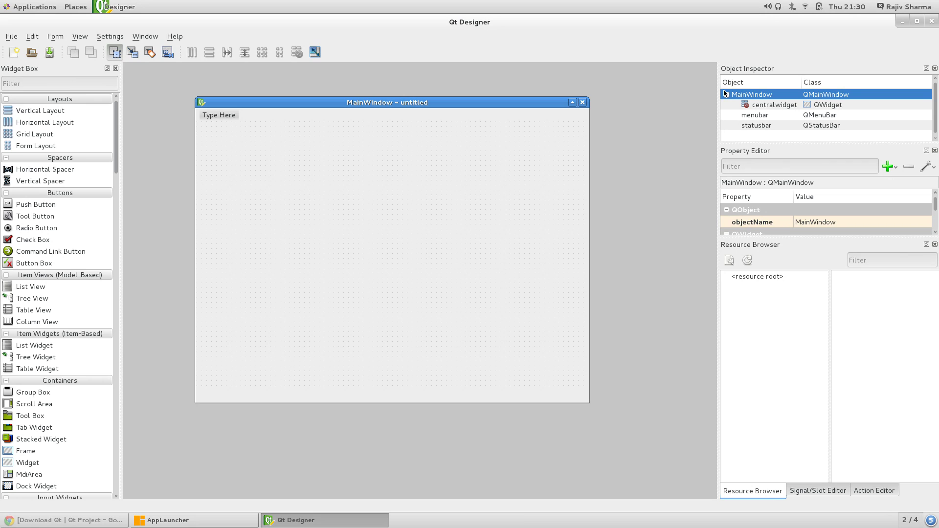
Step: Select the form's menubar and statusbar objects in turn, and widen the Object Inspector and Property Editor area
{"action": "left_click", "coordinate": [748, 116]}
{"action": "left_click", "coordinate": [752, 125]}
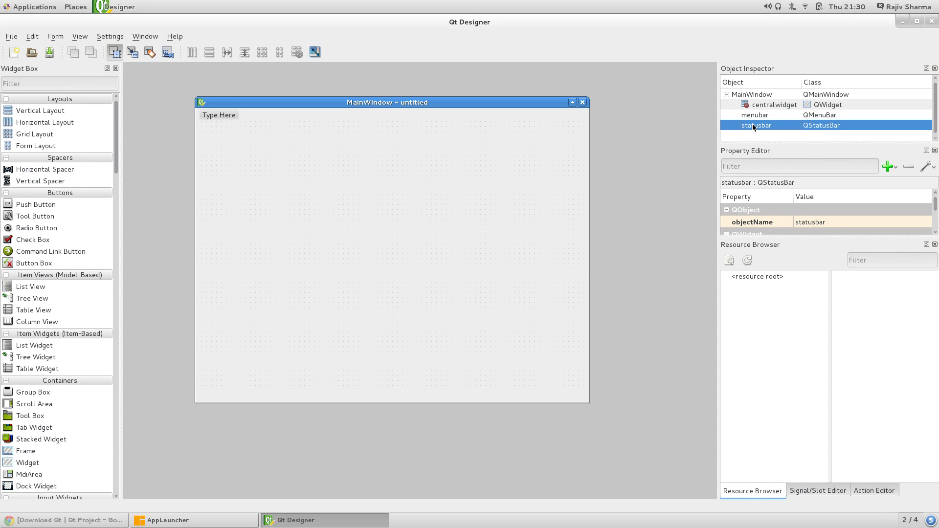
{"action": "left_click_drag", "start_coordinate": [718, 125], "coordinate": [661, 126]}
{"action": "left_click_drag", "start_coordinate": [473, 104], "coordinate": [427, 93]}
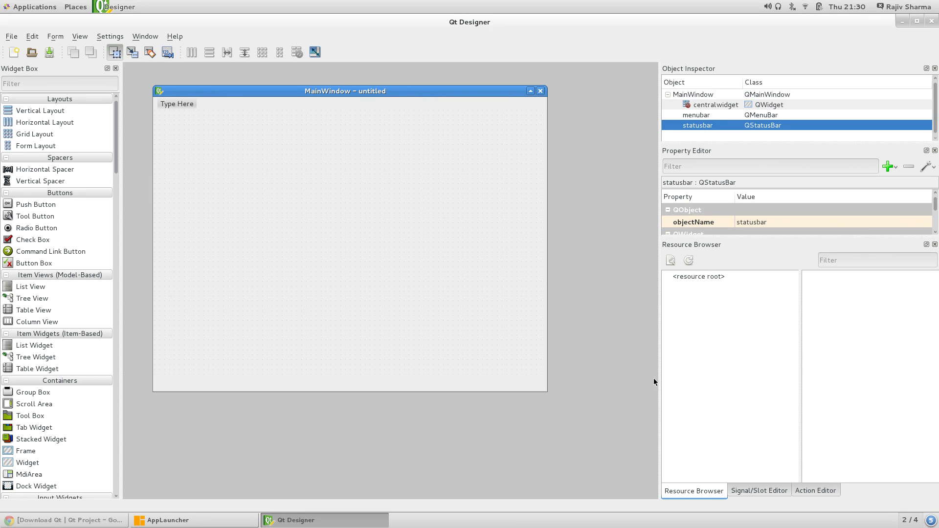
{"action": "left_click_drag", "start_coordinate": [658, 378], "coordinate": [682, 378]}
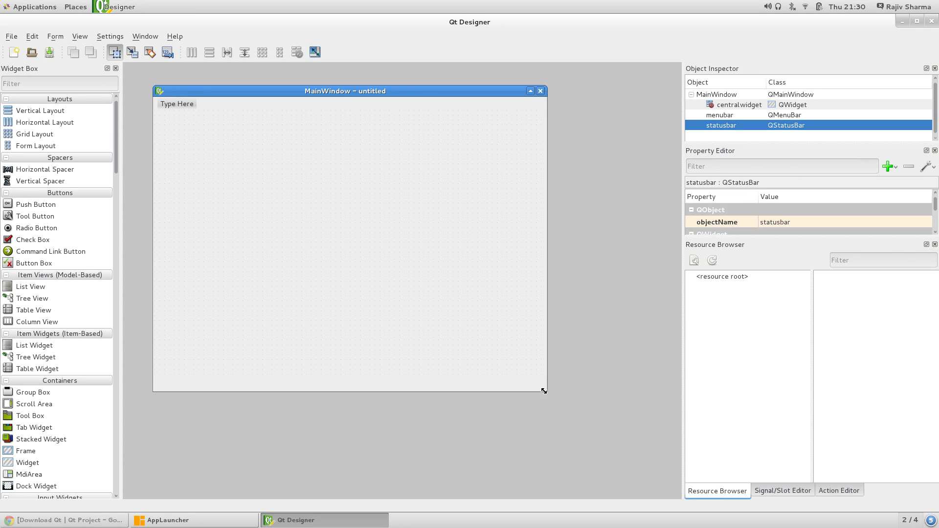
Step: Enlarge the main window form, narrow the Object Inspector and Property Editor area, and centre the form in the workspace
{"action": "left_click_drag", "start_coordinate": [547, 391], "coordinate": [643, 465]}
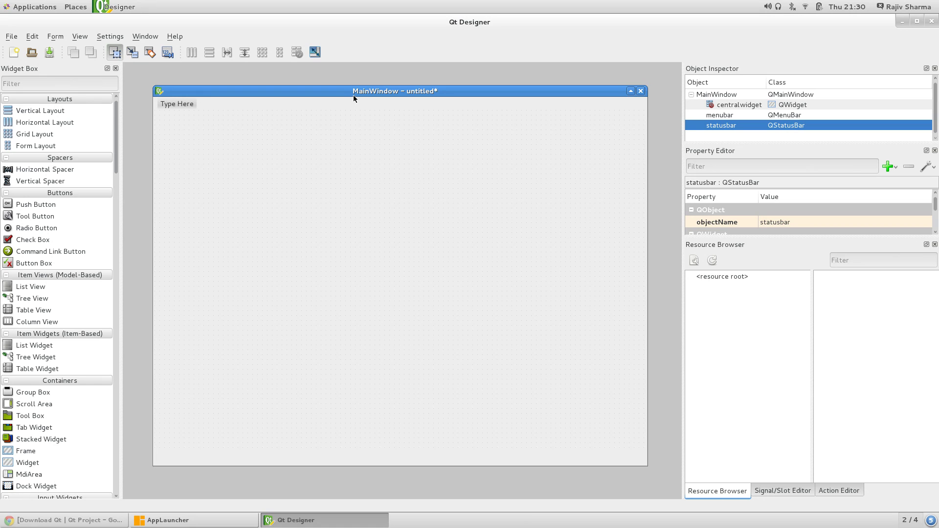
{"action": "left_click_drag", "start_coordinate": [353, 95], "coordinate": [331, 97]}
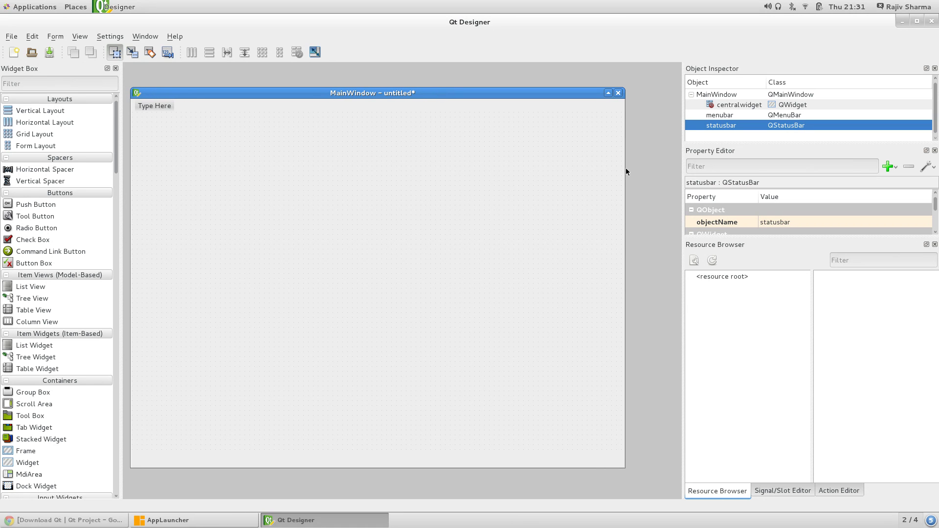
{"action": "left_click_drag", "start_coordinate": [624, 168], "coordinate": [772, 145]}
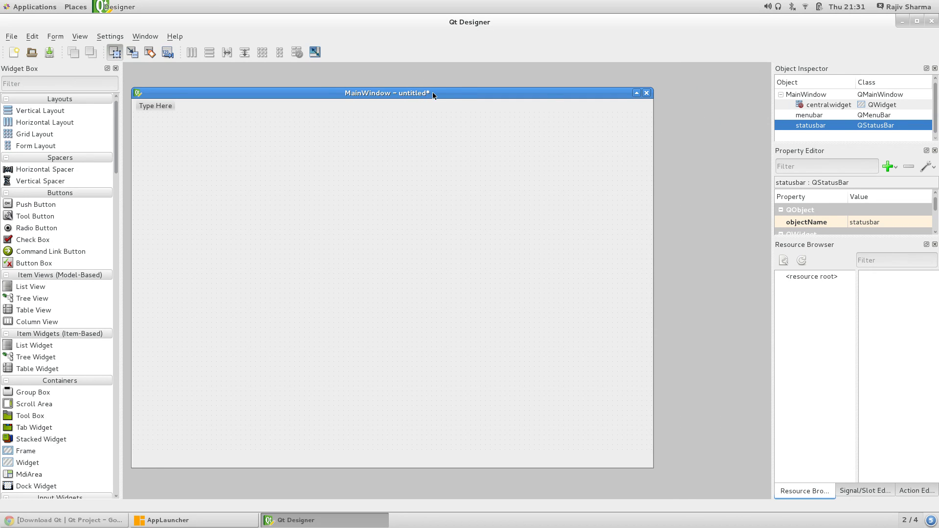
{"action": "left_click_drag", "start_coordinate": [433, 92], "coordinate": [469, 91]}
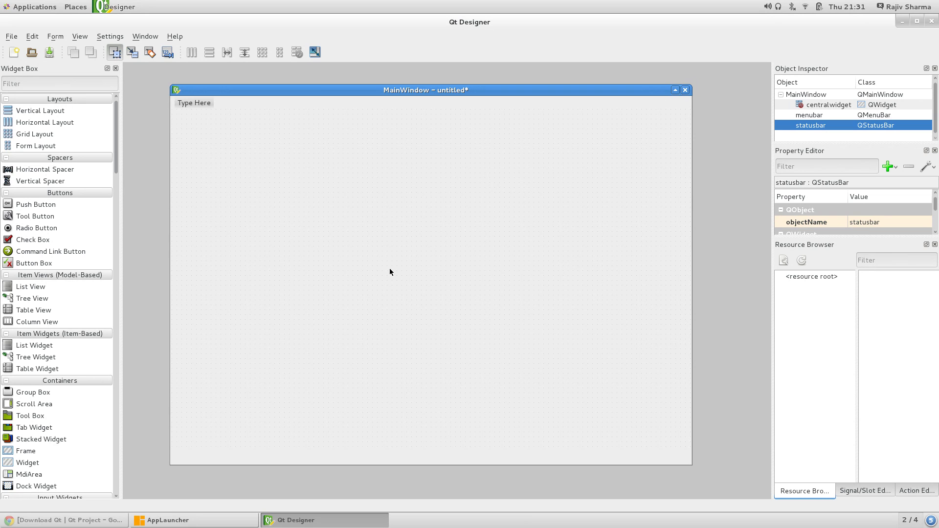
Step: Select the MainWindow object on the form, collapse the form to its title bar, and restore it
{"action": "left_click", "coordinate": [345, 217]}
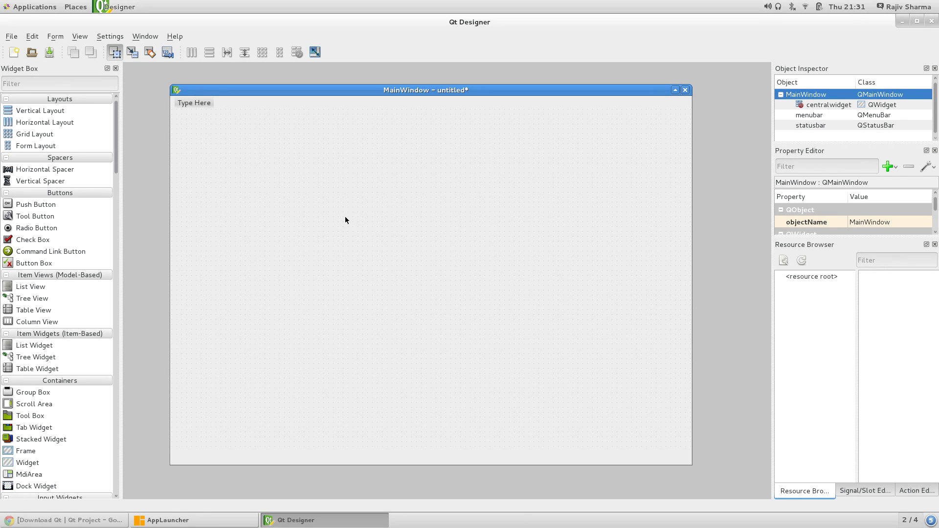
{"action": "double_click", "coordinate": [381, 91]}
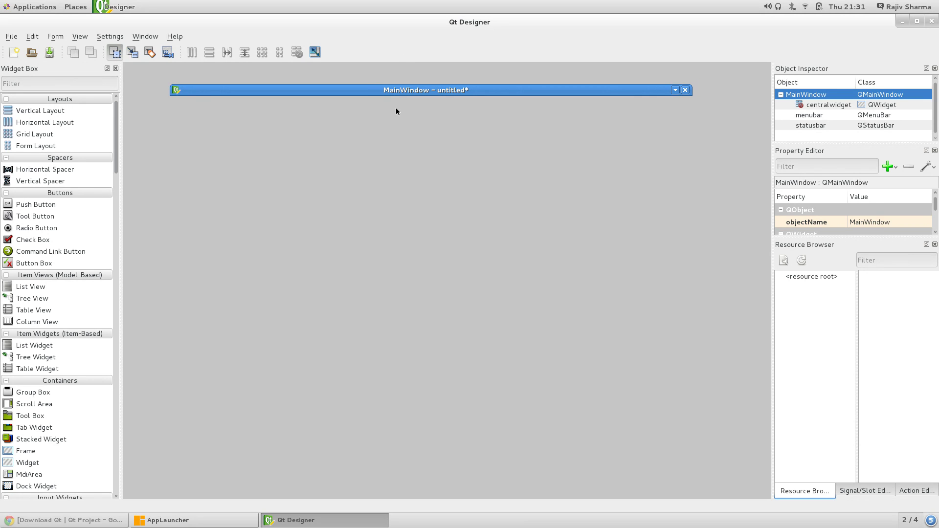
{"action": "double_click", "coordinate": [397, 93]}
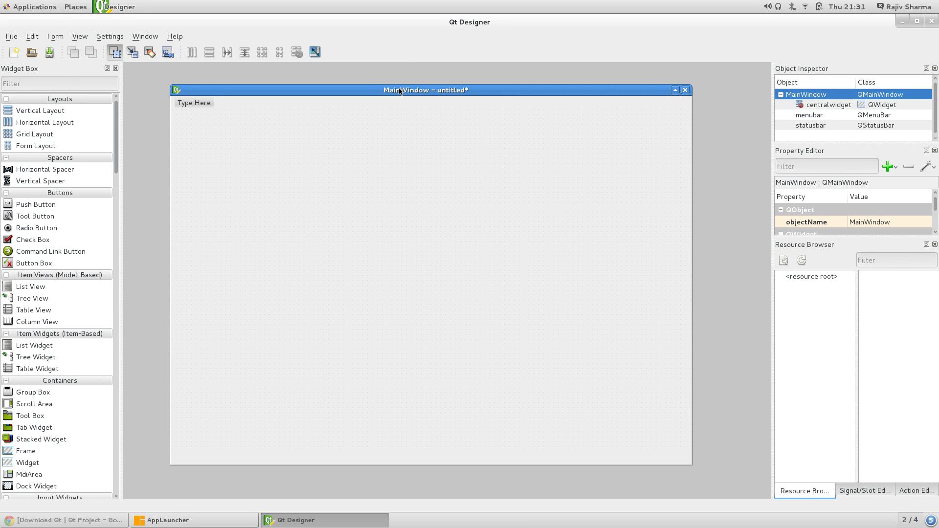
Step: Preview the main window form and move the preview window around over the workspace
{"action": "left_click", "coordinate": [112, 38]}
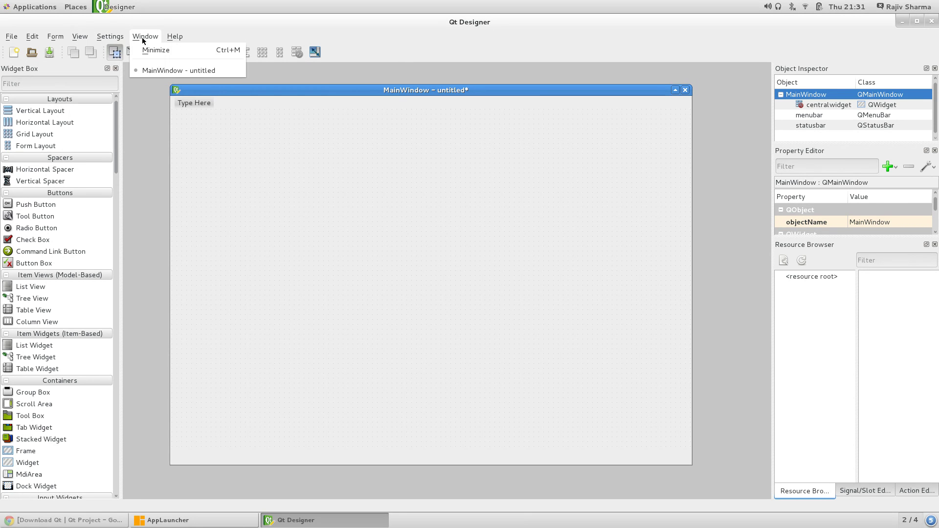
{"action": "mouse_move", "coordinate": [57, 39]}
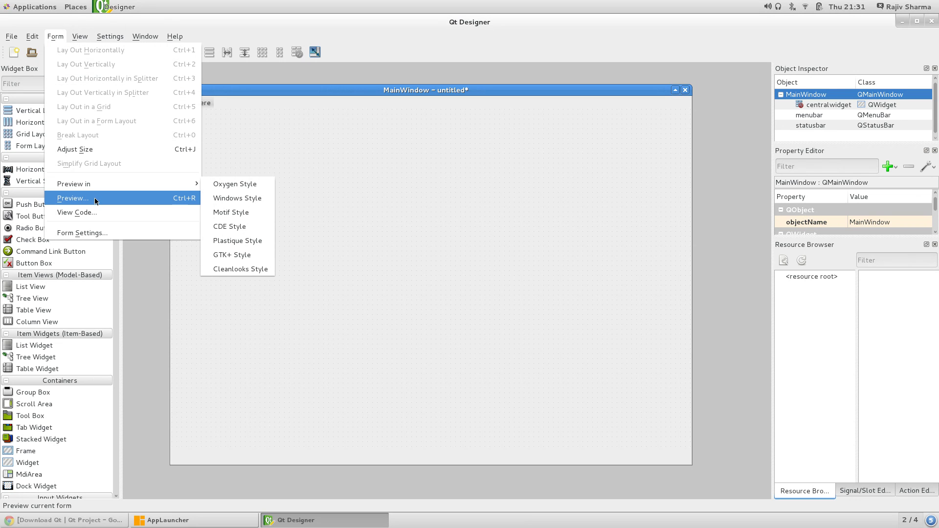
{"action": "left_click", "coordinate": [185, 200]}
{"action": "left_click_drag", "start_coordinate": [303, 105], "coordinate": [541, 114]}
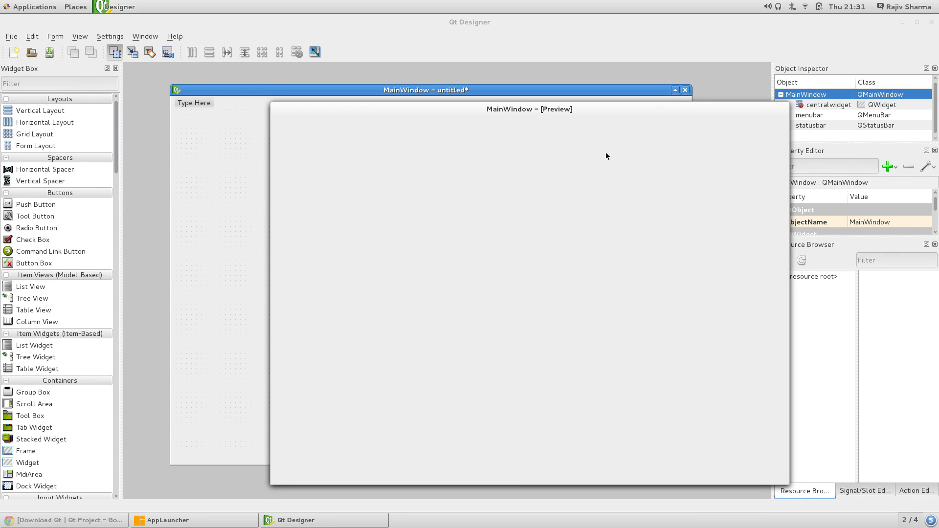
{"action": "left_click_drag", "start_coordinate": [715, 110], "coordinate": [567, 123]}
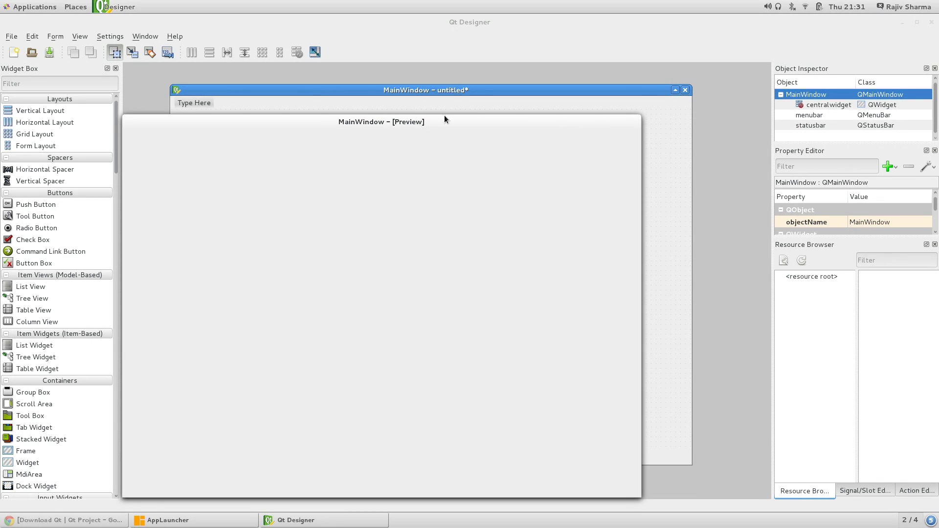
Step: Move the preview window up over the main window form and close the preview
{"action": "left_click_drag", "start_coordinate": [444, 119], "coordinate": [513, 88]}
{"action": "right_click", "coordinate": [512, 88]}
{"action": "left_click", "coordinate": [586, 246]}
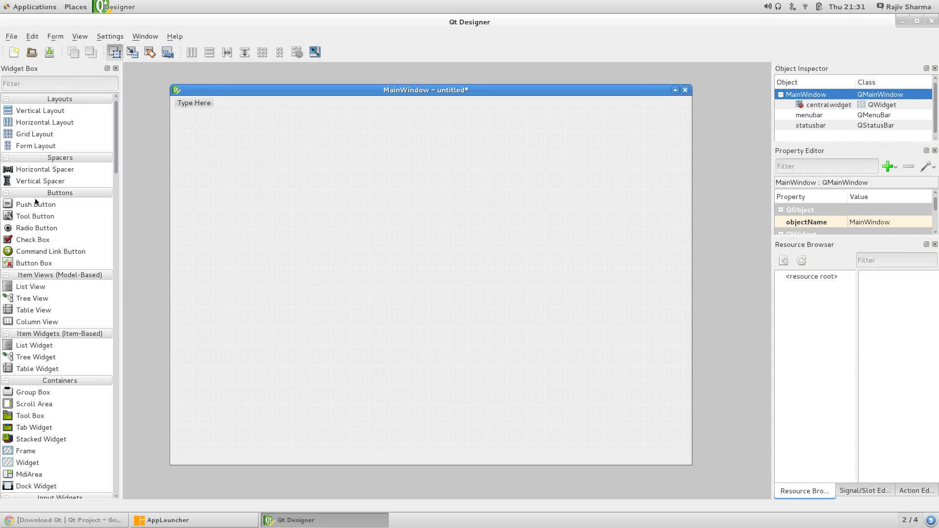
Step: Add a push button labelled "ok" to the form, enlarge it and place it in the form's upper-right area
{"action": "left_click_drag", "start_coordinate": [35, 202], "coordinate": [555, 200]}
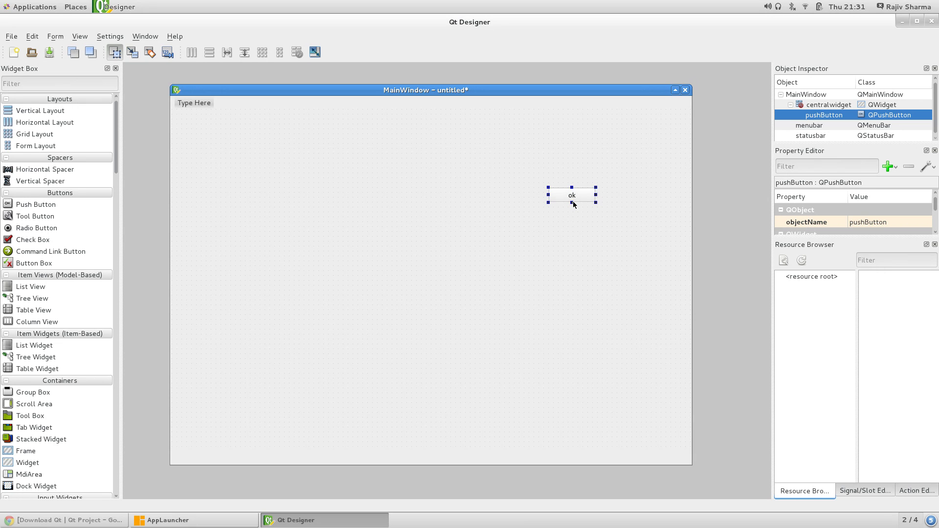
{"action": "key", "text": "Return"}
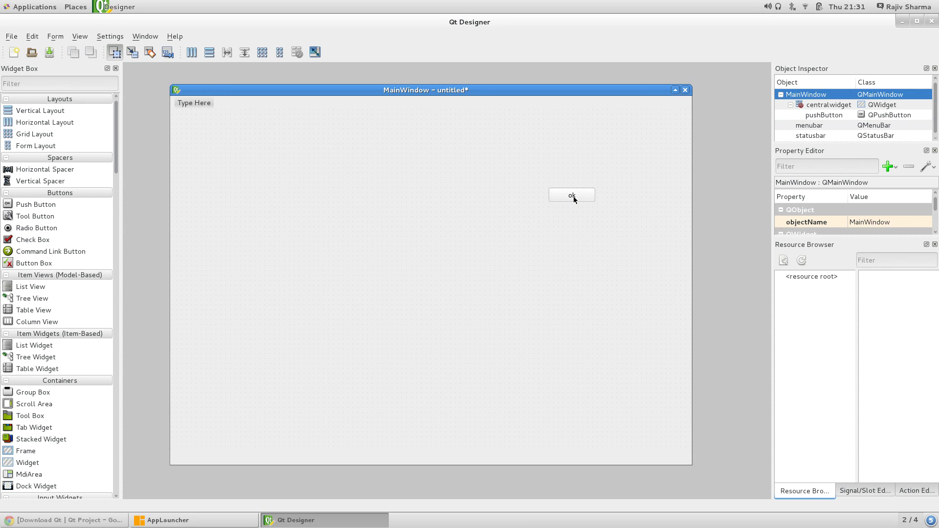
{"action": "left_click", "coordinate": [572, 197]}
{"action": "left_click_drag", "start_coordinate": [547, 203], "coordinate": [617, 159]}
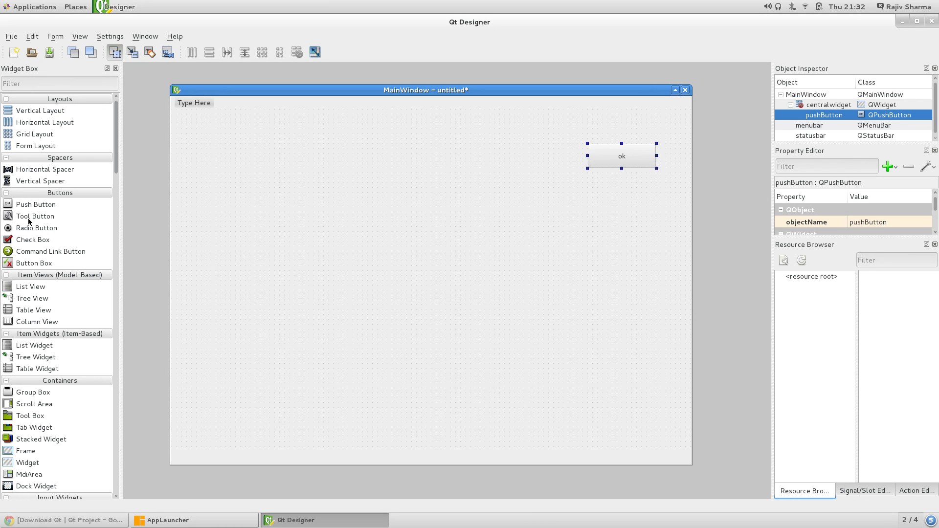
Step: Add an enlarged tool button in the upper middle of the form and two radio buttons beneath it, spaced apart horizontally
{"action": "left_click_drag", "start_coordinate": [30, 218], "coordinate": [394, 185]}
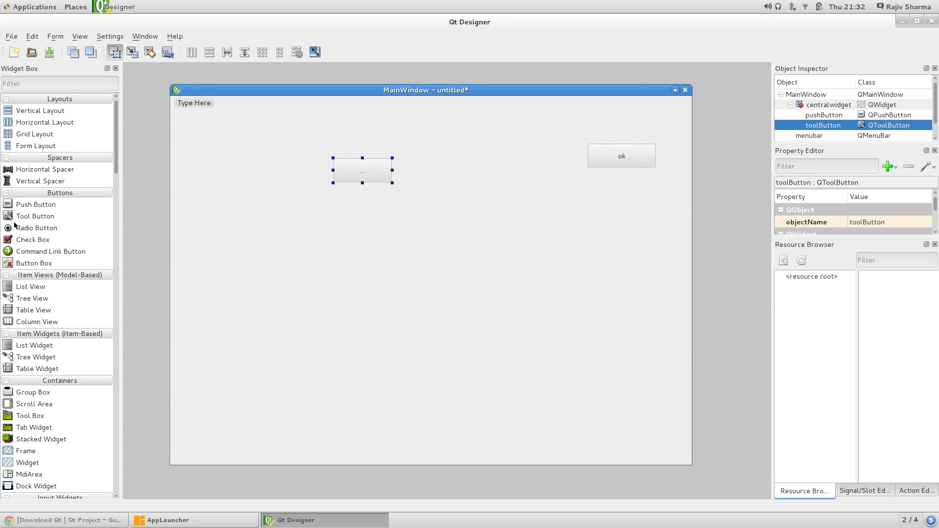
{"action": "left_click_drag", "start_coordinate": [20, 230], "coordinate": [331, 223]}
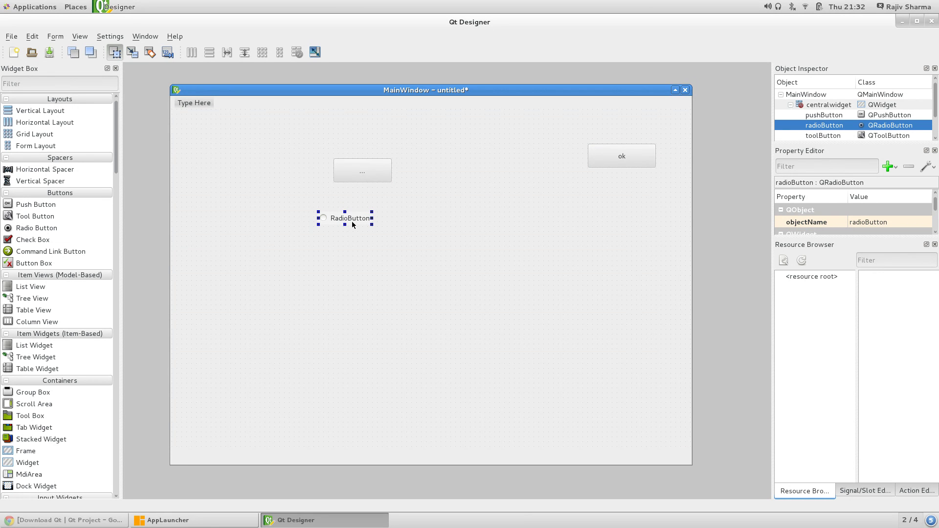
{"action": "left_click_drag", "start_coordinate": [355, 221], "coordinate": [436, 213]}
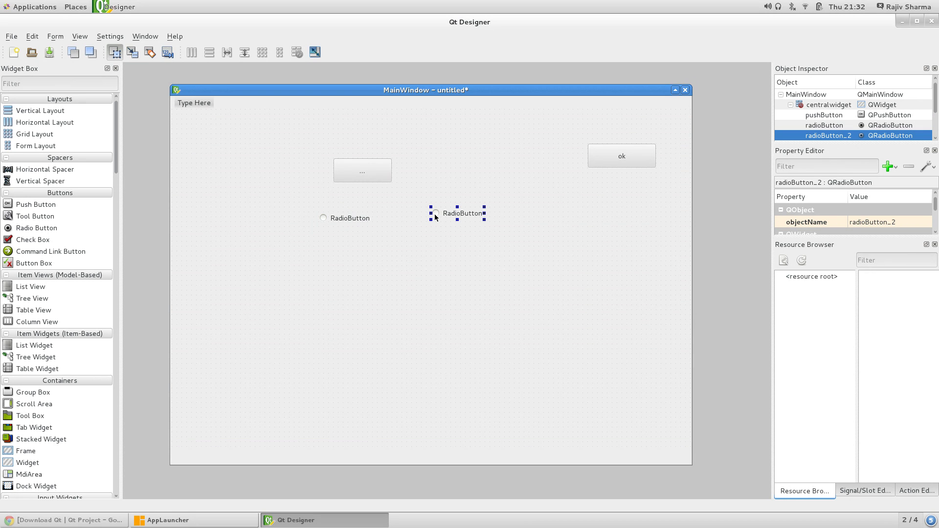
Step: Preview the form, test both radio buttons, the ok button and the tool button, and close the preview
{"action": "left_click", "coordinate": [76, 38]}
{"action": "mouse_move", "coordinate": [55, 36]}
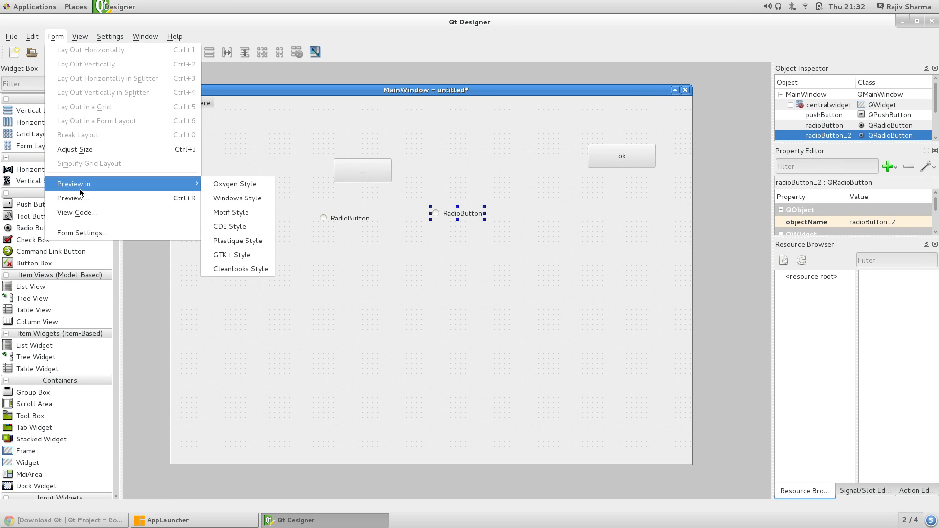
{"action": "left_click", "coordinate": [165, 198]}
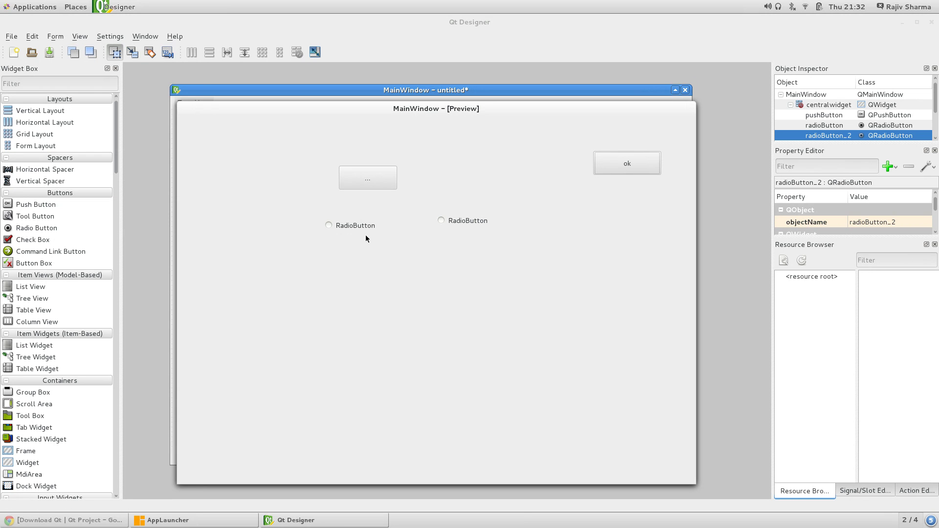
{"action": "left_click", "coordinate": [341, 224]}
{"action": "left_click", "coordinate": [447, 222]}
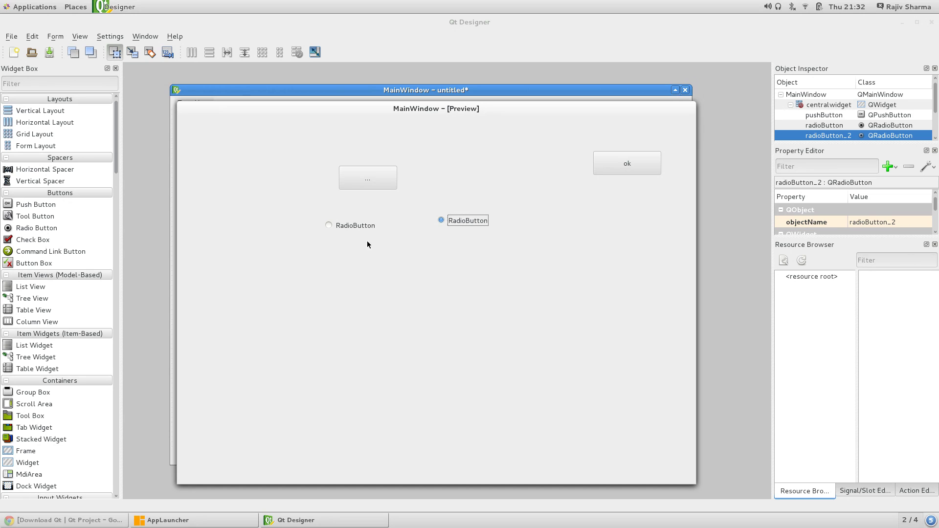
{"action": "left_click", "coordinate": [332, 228]}
{"action": "left_click", "coordinate": [473, 221]}
{"action": "left_click", "coordinate": [639, 156]}
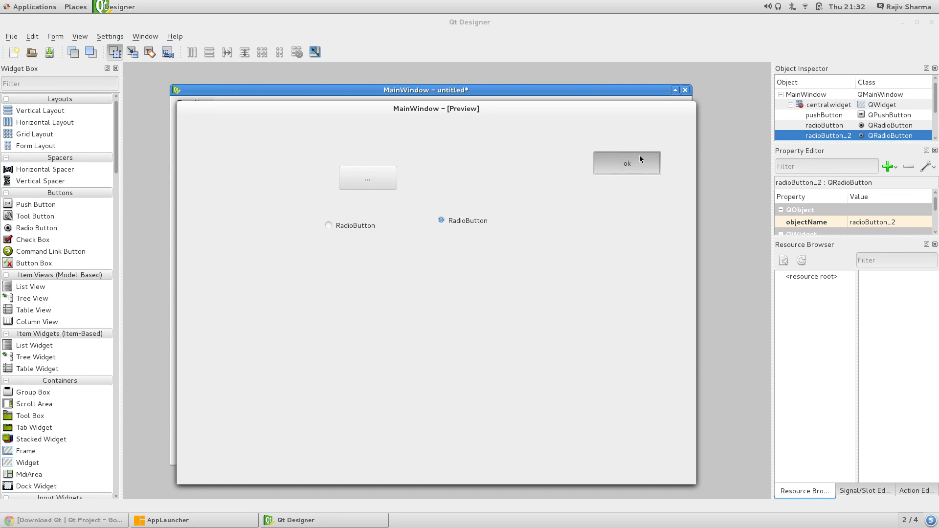
{"action": "left_click", "coordinate": [345, 179]}
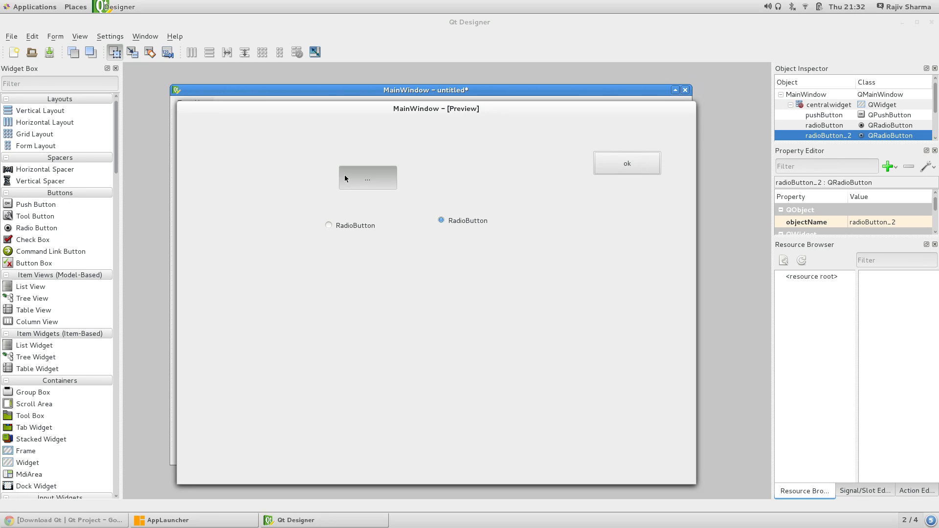
{"action": "right_click", "coordinate": [497, 113]}
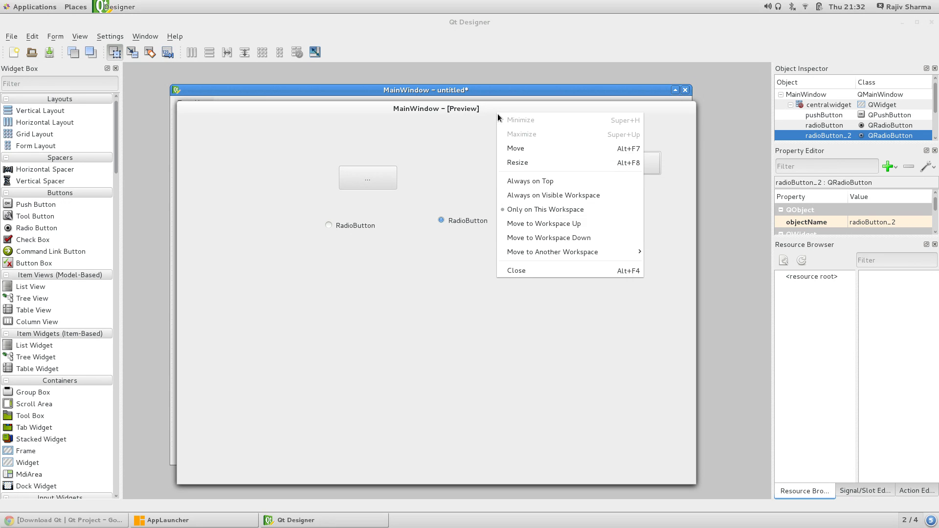
{"action": "left_click", "coordinate": [545, 270]}
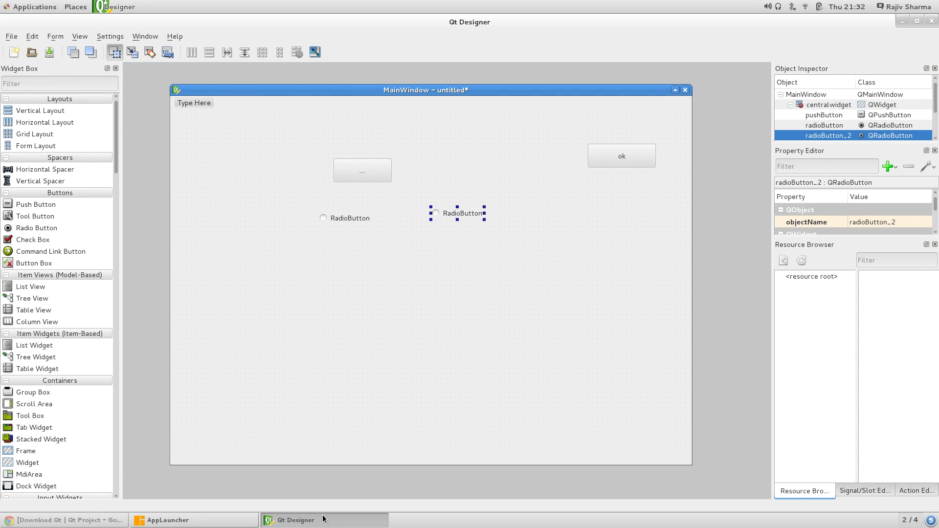
Step: Add a check box to the form below the first radio button and enlarge its frame
{"action": "left_click_drag", "start_coordinate": [9, 243], "coordinate": [313, 247]}
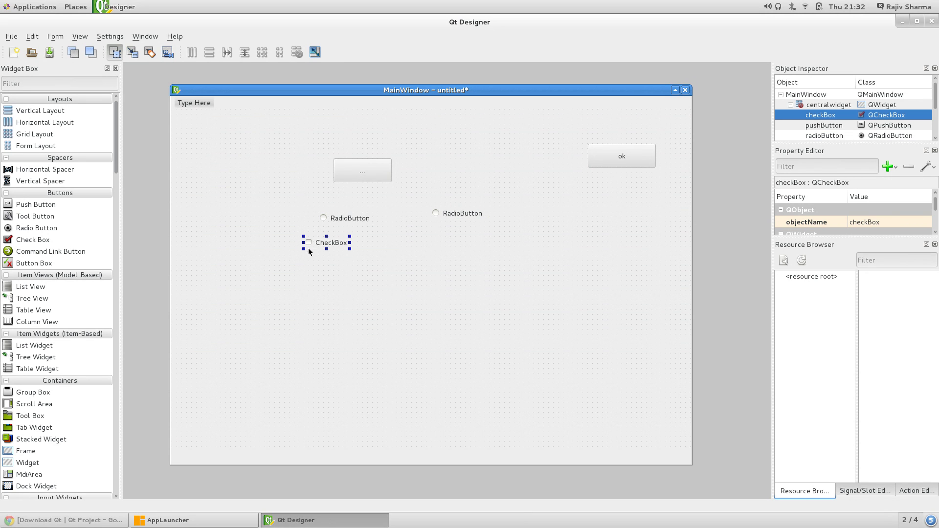
{"action": "left_click", "coordinate": [345, 252]}
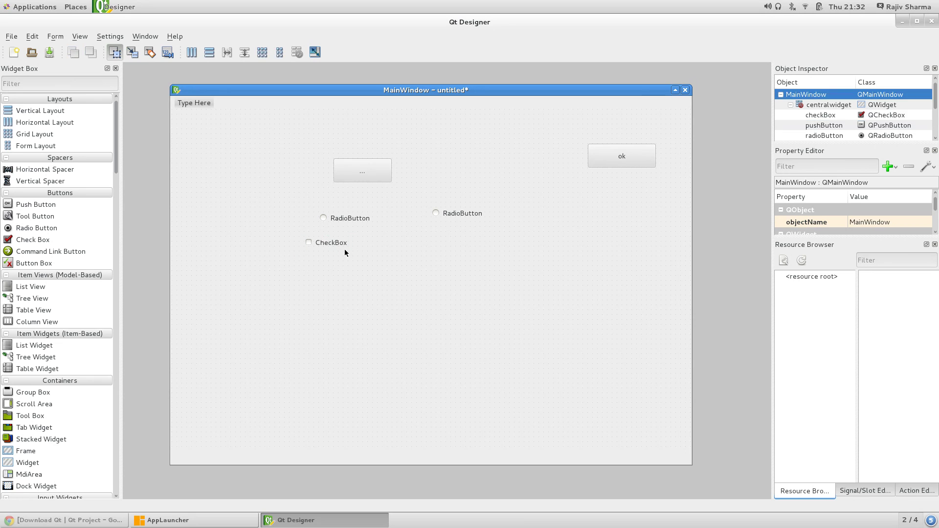
{"action": "left_click", "coordinate": [345, 248]}
{"action": "left_click_drag", "start_coordinate": [350, 250], "coordinate": [406, 275]}
{"action": "left_click", "coordinate": [333, 245]}
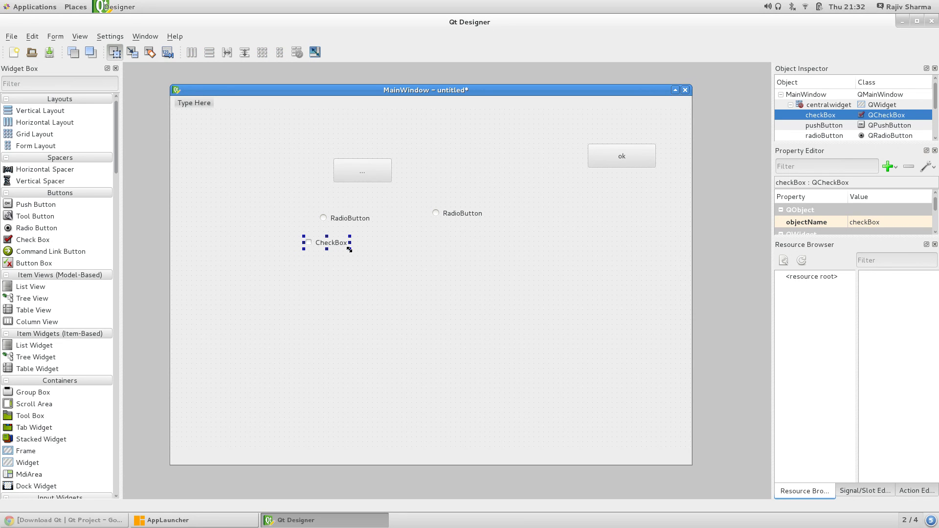
{"action": "left_click_drag", "start_coordinate": [350, 251], "coordinate": [377, 251]}
Step: Add a button box with Cancel and OK in the form's lower-right area and a wide line edit below the check box
{"action": "mouse_move", "coordinate": [28, 264]}
{"action": "left_mouse_down"}
{"action": "mouse_move", "coordinate": [327, 357]}
{"action": "mouse_move", "coordinate": [487, 325]}
{"action": "left_mouse_up"}
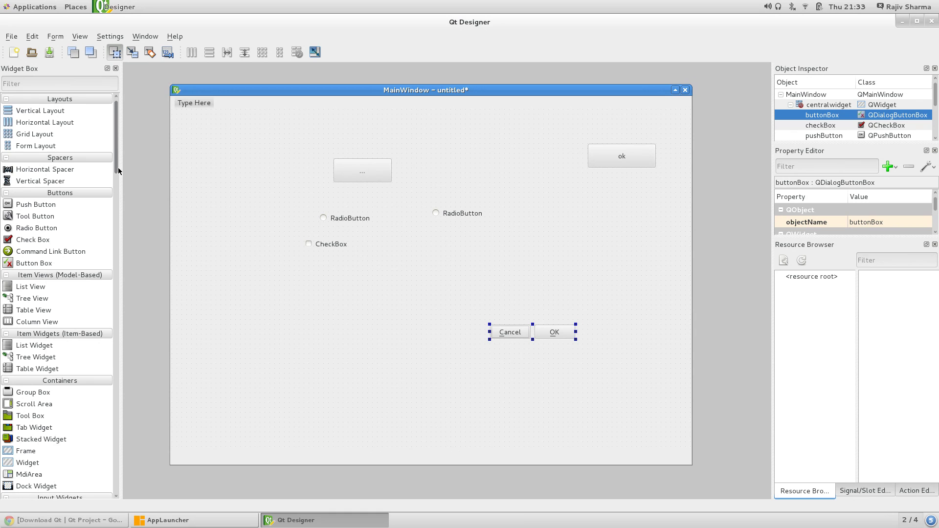
{"action": "left_click_drag", "start_coordinate": [117, 163], "coordinate": [117, 208]}
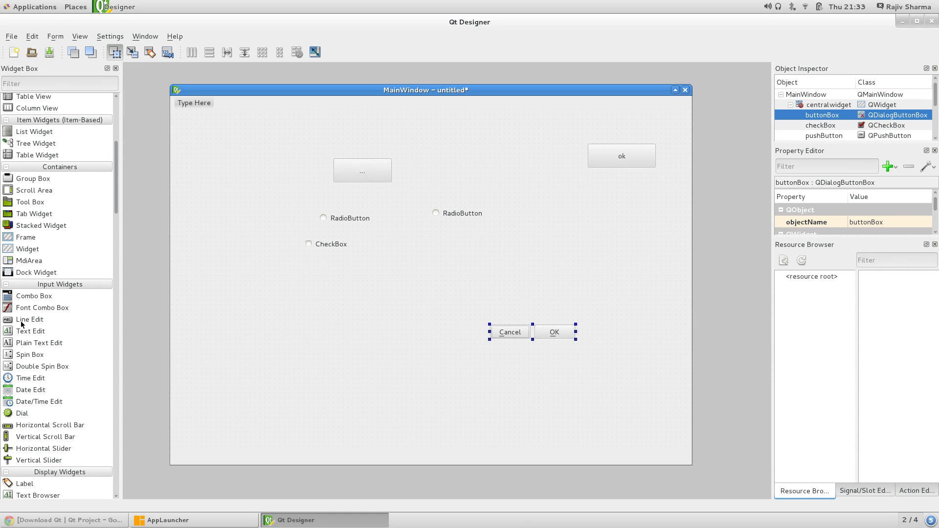
{"action": "left_click_drag", "start_coordinate": [22, 324], "coordinate": [475, 280]}
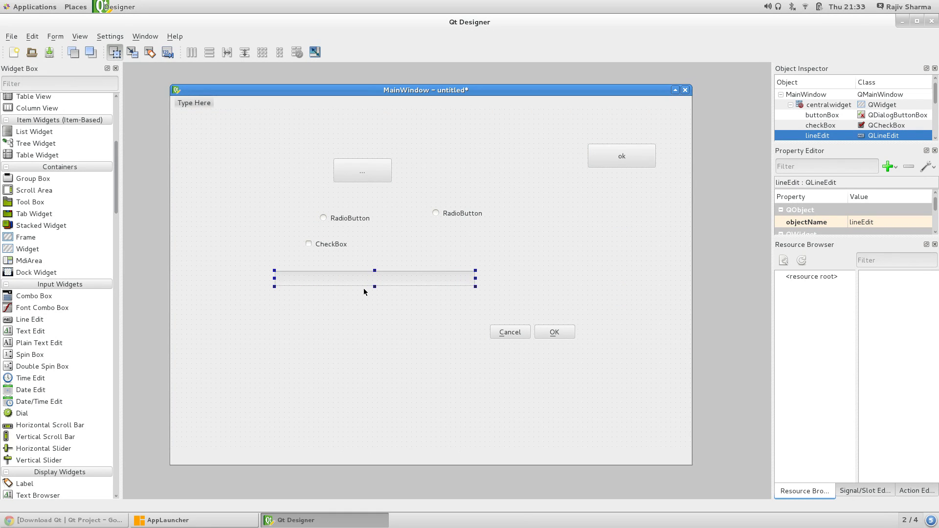
Step: Preview the form, test the line edit by entering and erasing some trial text, and close the preview
{"action": "left_click", "coordinate": [56, 37]}
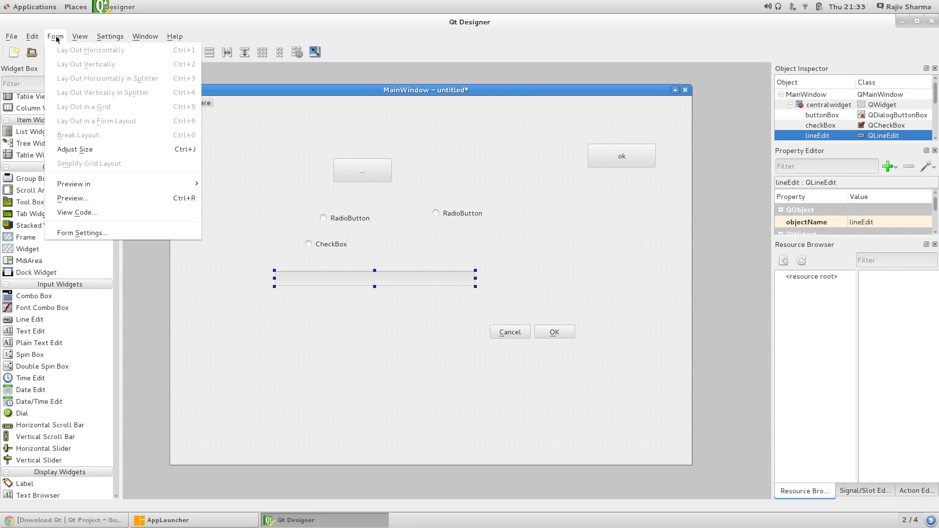
{"action": "left_click", "coordinate": [108, 198]}
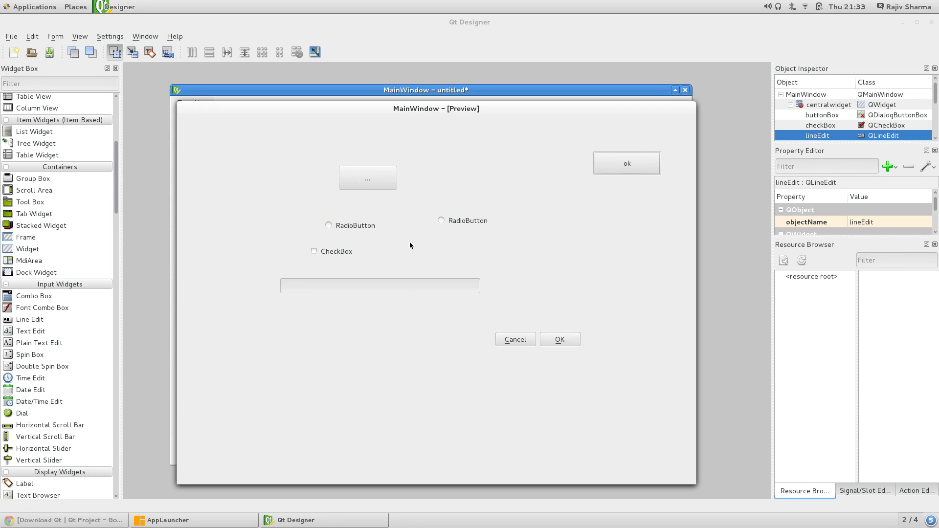
{"action": "left_click", "coordinate": [312, 286]}
{"action": "type", "text": "tuthhfkhkhd"}
{"action": "key", "text": "BackSpace"}
{"action": "key", "text": "BackSpace"}
{"action": "key", "text": "BackSpace"}
{"action": "key", "text": "BackSpace"}
{"action": "key", "text": "BackSpace"}
{"action": "key", "text": "BackSpace"}
{"action": "key", "text": "BackSpace"}
{"action": "key", "text": "BackSpace"}
{"action": "key", "text": "BackSpace"}
{"action": "key", "text": "BackSpace"}
{"action": "right_click", "coordinate": [553, 110]}
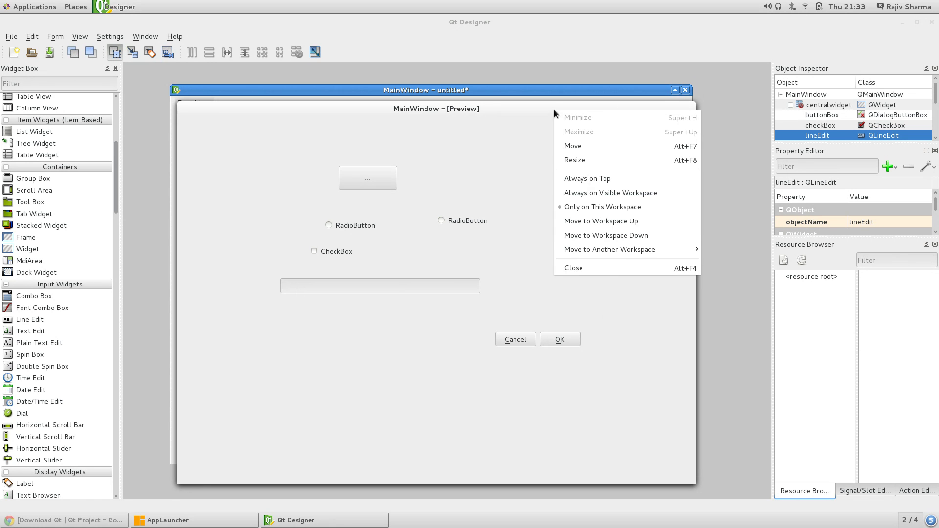
{"action": "left_click", "coordinate": [573, 265]}
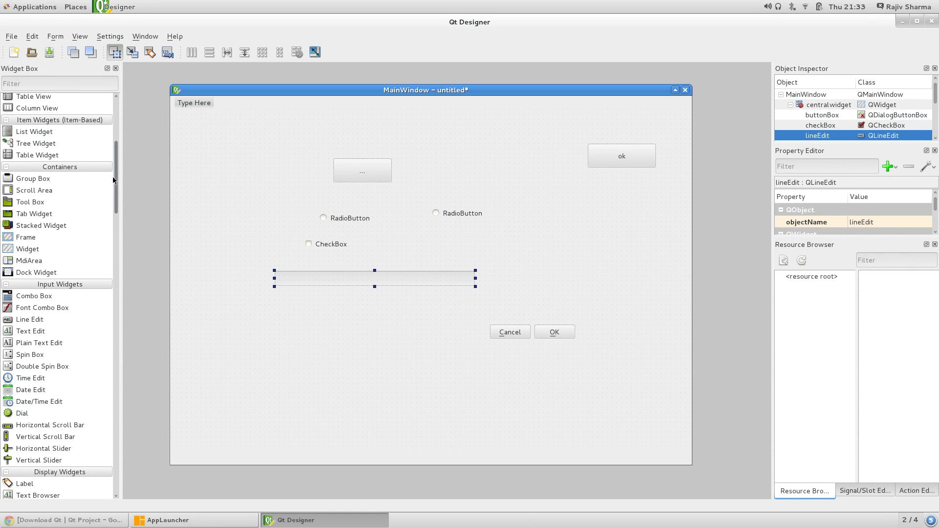
Step: Add a dial to the form's upper-left area beside the tool button and enlarge it
{"action": "scroll", "coordinate": [113, 177], "scroll_direction": "down", "scroll_amount": 4}
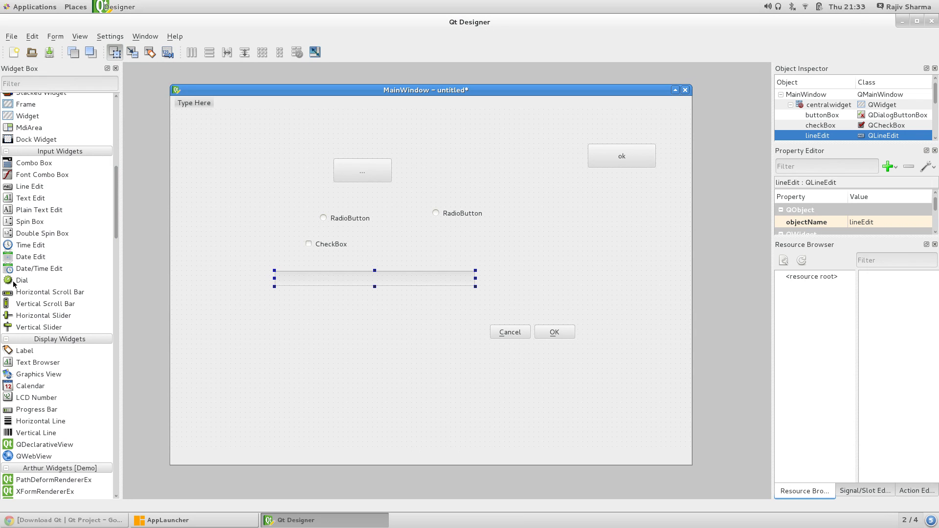
{"action": "left_click_drag", "start_coordinate": [13, 284], "coordinate": [290, 262]}
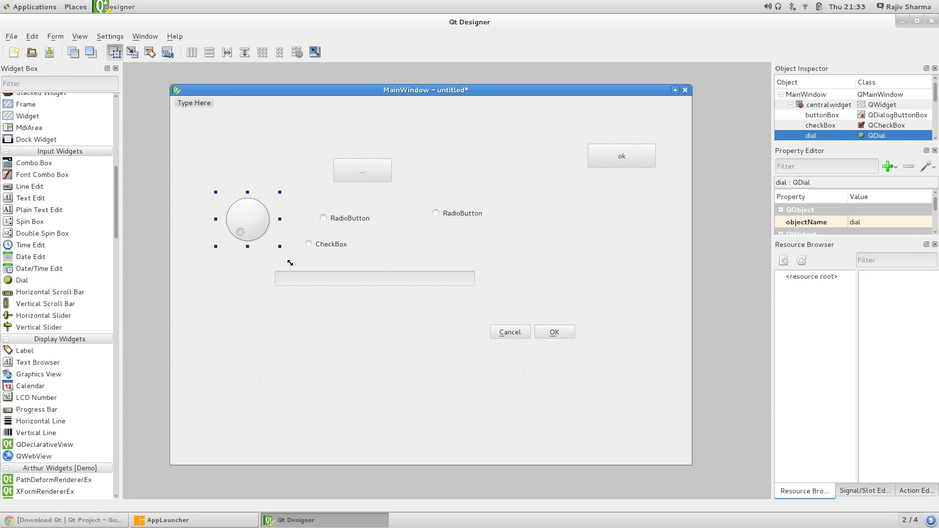
{"action": "left_click_drag", "start_coordinate": [244, 210], "coordinate": [232, 174]}
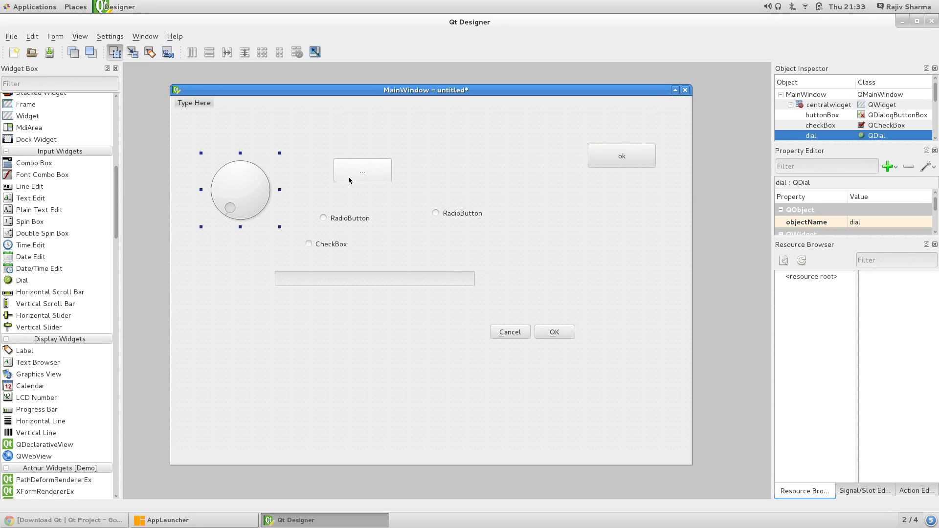
{"action": "left_click", "coordinate": [437, 170]}
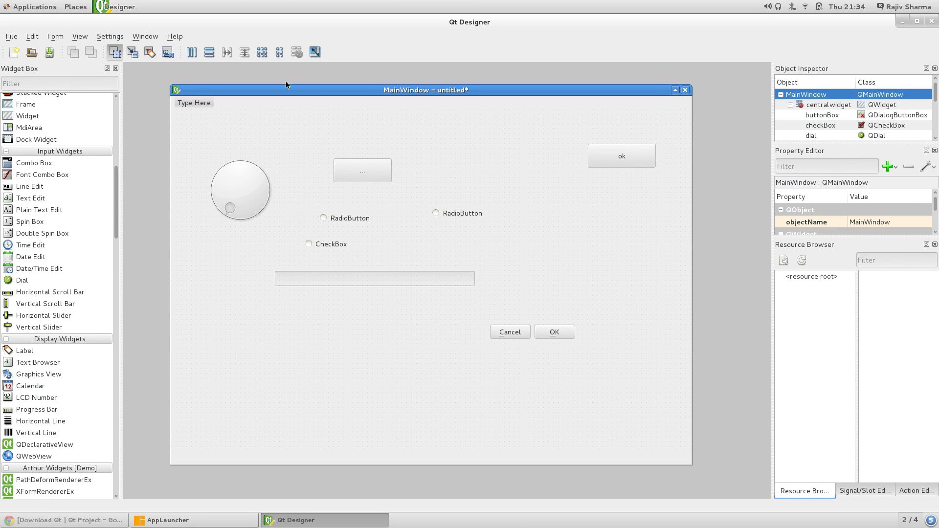
Step: Preview the form, turn the dial to several positions, and close the preview
{"action": "left_click", "coordinate": [55, 36]}
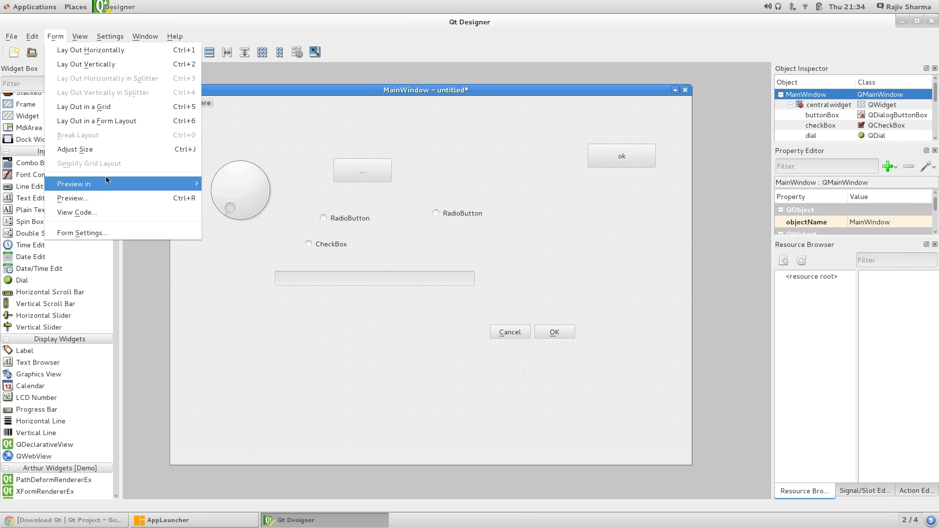
{"action": "mouse_move", "coordinate": [95, 201]}
{"action": "left_click", "coordinate": [230, 201]}
{"action": "left_click", "coordinate": [231, 213]}
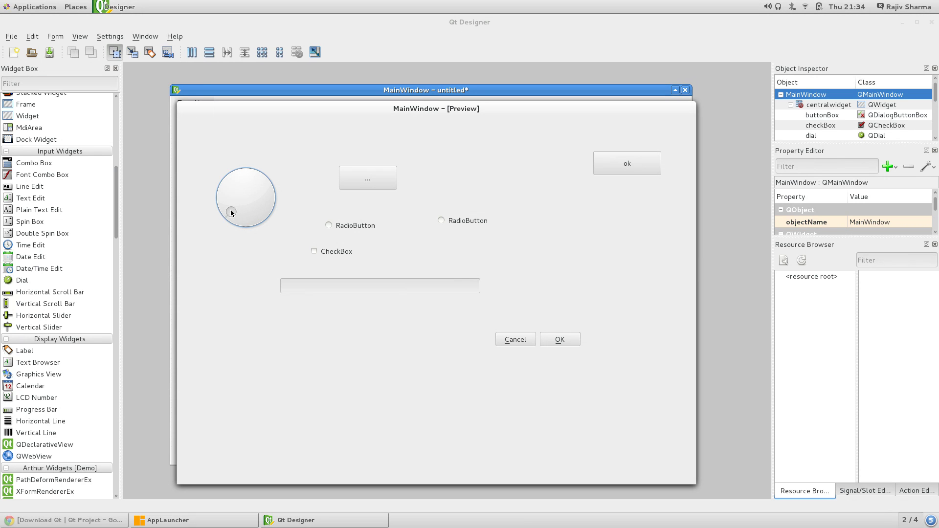
{"action": "left_click_drag", "start_coordinate": [247, 233], "coordinate": [429, 230]}
{"action": "left_click_drag", "start_coordinate": [262, 204], "coordinate": [266, 192]}
{"action": "left_click_drag", "start_coordinate": [268, 215], "coordinate": [227, 229]}
{"action": "left_click_drag", "start_coordinate": [252, 183], "coordinate": [210, 181]}
{"action": "right_click", "coordinate": [630, 114]}
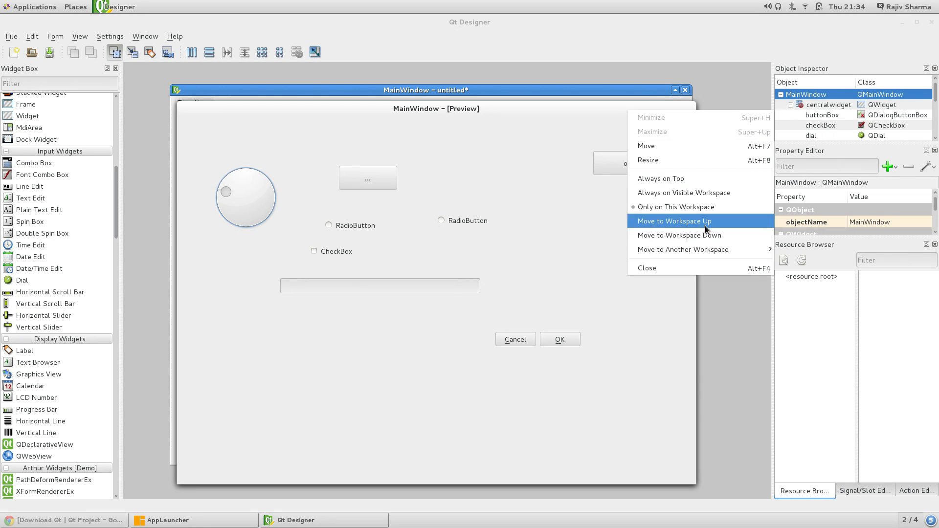
{"action": "left_click", "coordinate": [686, 266]}
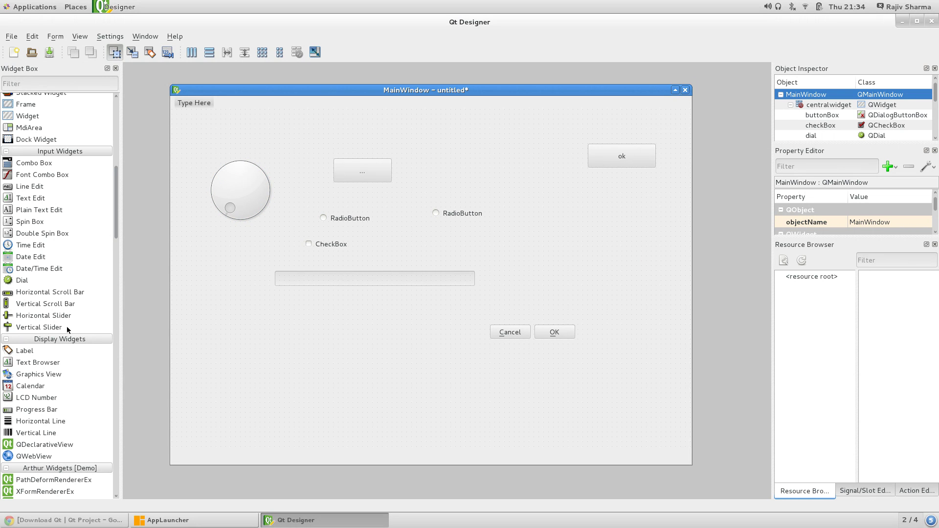
Step: Add a wide horizontal slider below the line edit and a tall vertical slider in the form's lower-left area
{"action": "left_click_drag", "start_coordinate": [33, 311], "coordinate": [451, 355]}
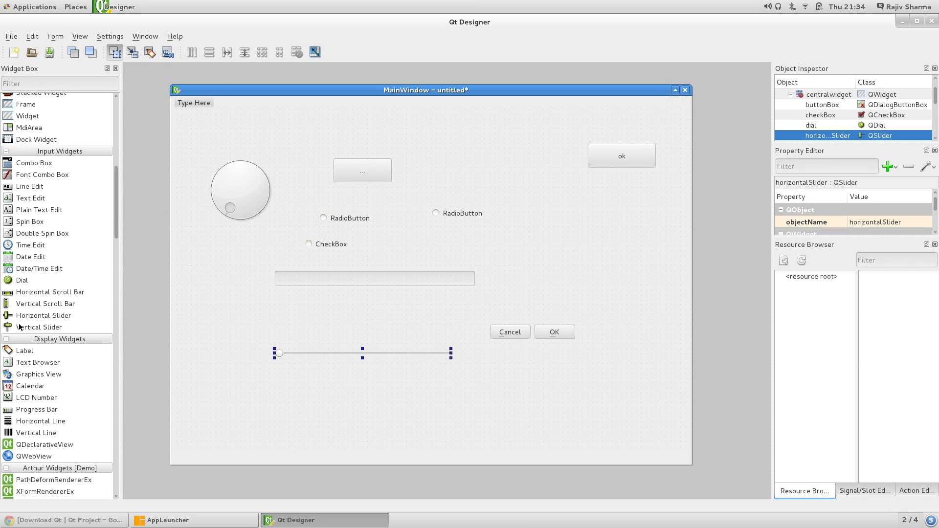
{"action": "left_click_drag", "start_coordinate": [20, 327], "coordinate": [233, 348]}
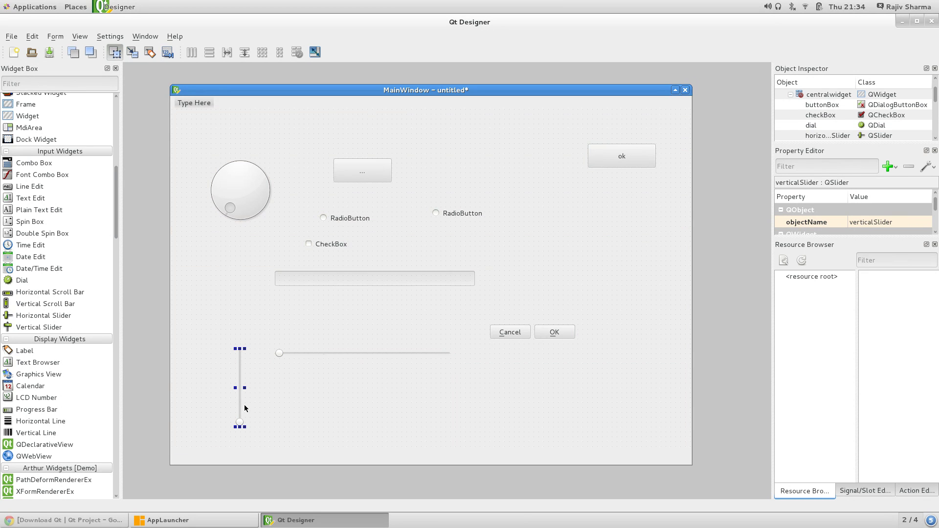
{"action": "left_click", "coordinate": [248, 133]}
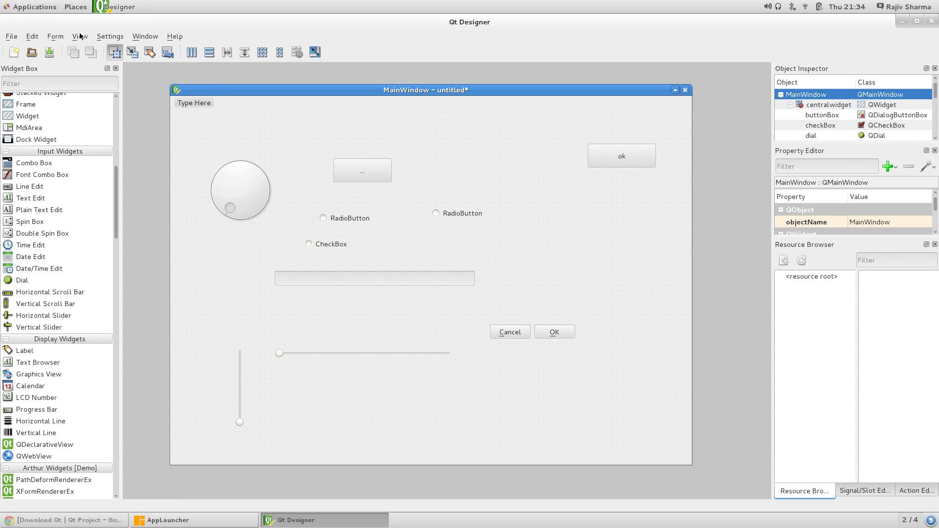
Step: Preview the form, move the vertical and horizontal sliders, try the Cancel button, and turn the dial
{"action": "left_click", "coordinate": [61, 39]}
{"action": "left_click", "coordinate": [111, 201]}
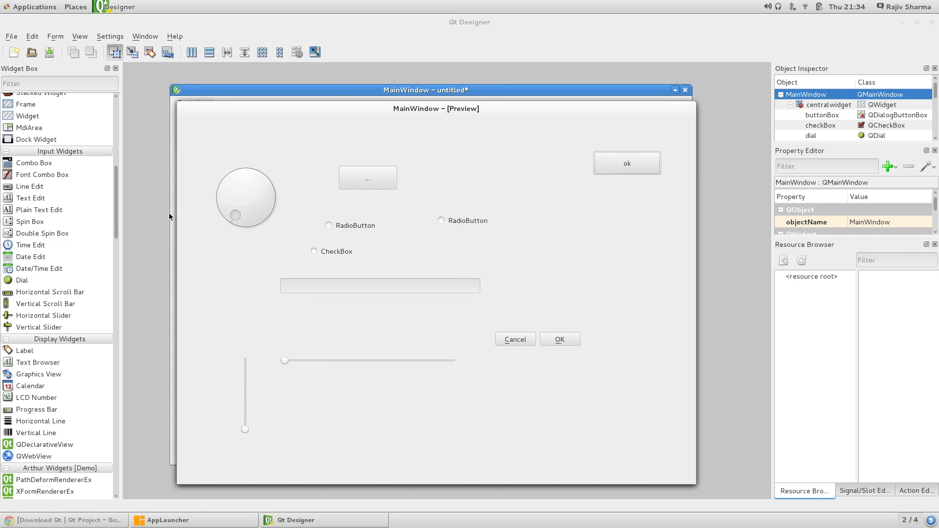
{"action": "left_click_drag", "start_coordinate": [245, 429], "coordinate": [245, 410]}
{"action": "left_click_drag", "start_coordinate": [285, 364], "coordinate": [440, 362]}
{"action": "left_click", "coordinate": [516, 339]}
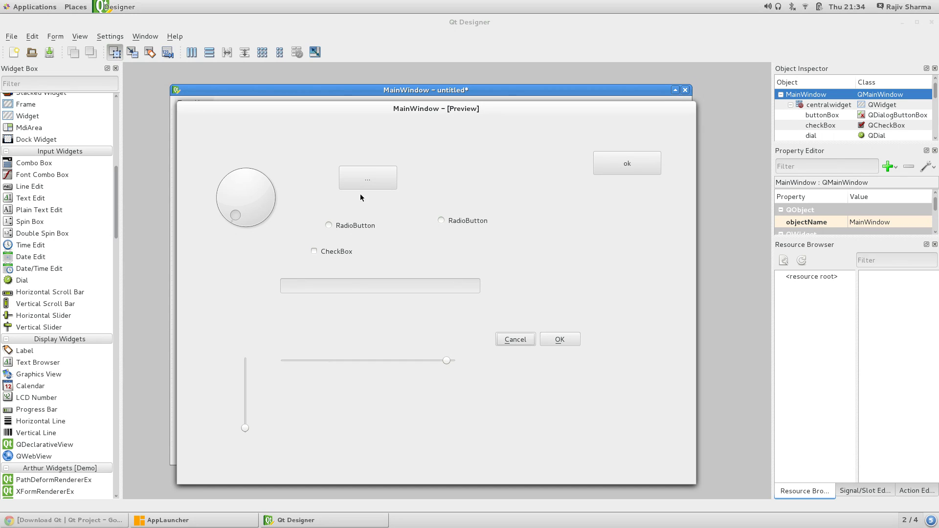
{"action": "left_click", "coordinate": [249, 203]}
{"action": "left_click_drag", "start_coordinate": [210, 216], "coordinate": [199, 219]}
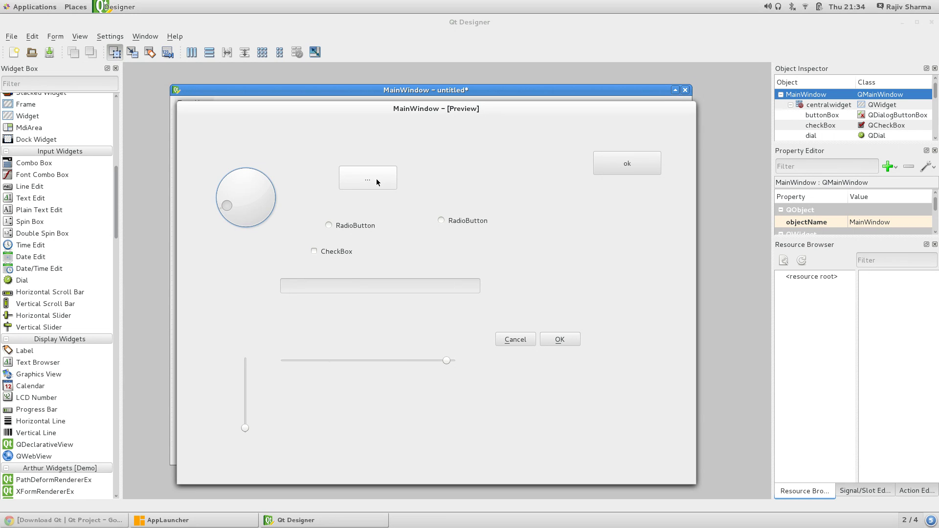
Step: Test both radio buttons, the check box, the line edit and the horizontal slider in the preview, and close it
{"action": "left_click", "coordinate": [352, 225]}
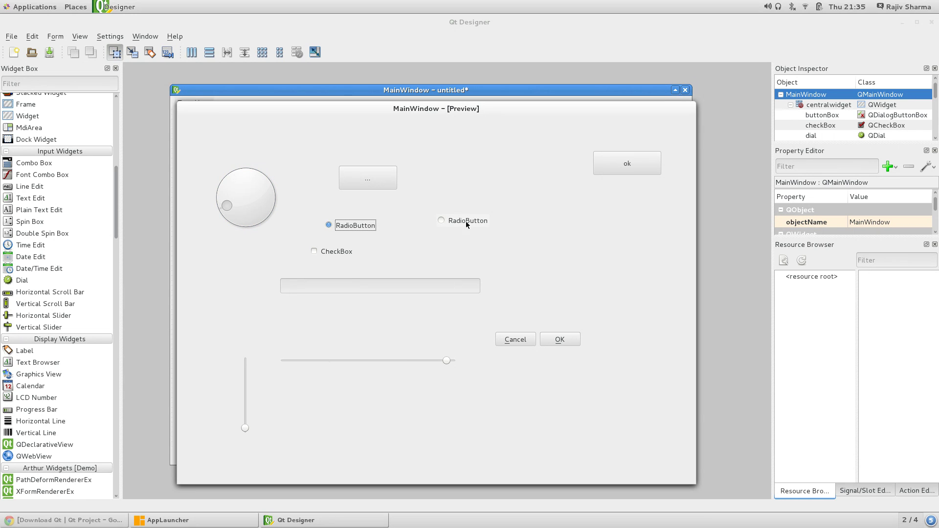
{"action": "left_click", "coordinate": [465, 222]}
{"action": "left_click", "coordinate": [328, 250]}
{"action": "left_click", "coordinate": [348, 287]}
{"action": "left_click_drag", "start_coordinate": [445, 363], "coordinate": [399, 355]}
{"action": "right_click", "coordinate": [675, 114]}
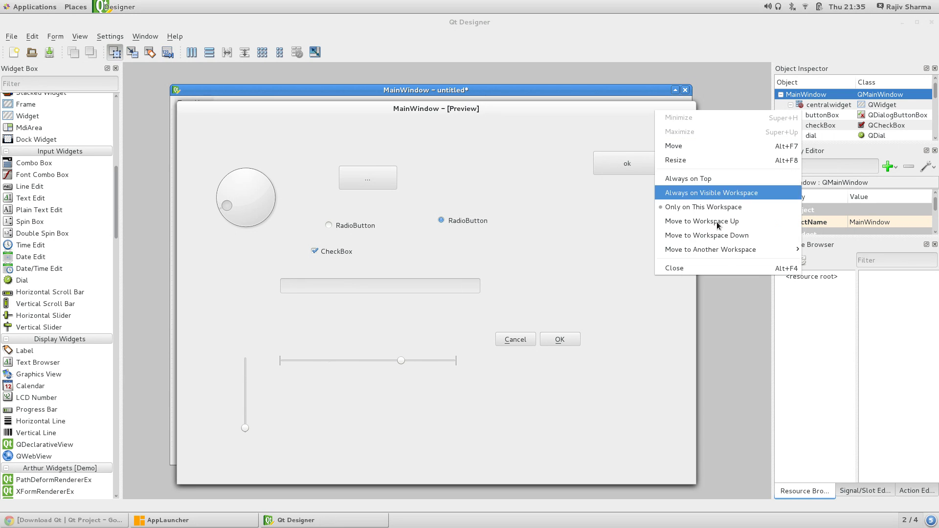
{"action": "left_click", "coordinate": [717, 264]}
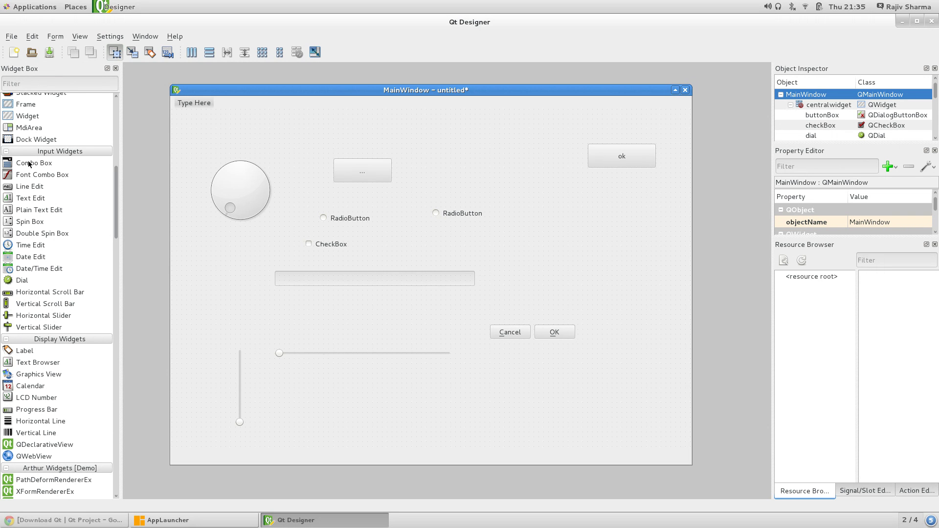
Step: Add a combo box to the form below the ok button and give it the items red, green and blue
{"action": "left_click_drag", "start_coordinate": [30, 163], "coordinate": [641, 243]}
{"action": "double_click", "coordinate": [601, 239]}
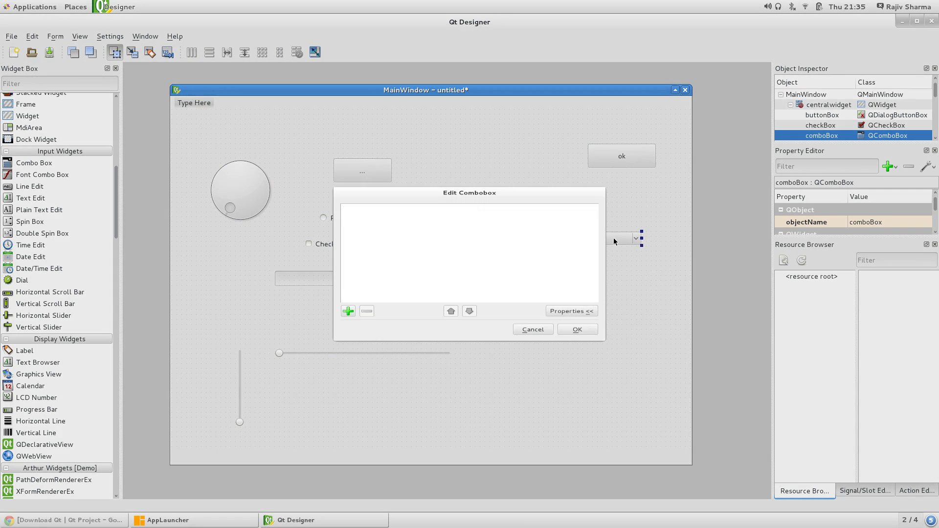
{"action": "left_click", "coordinate": [348, 323]}
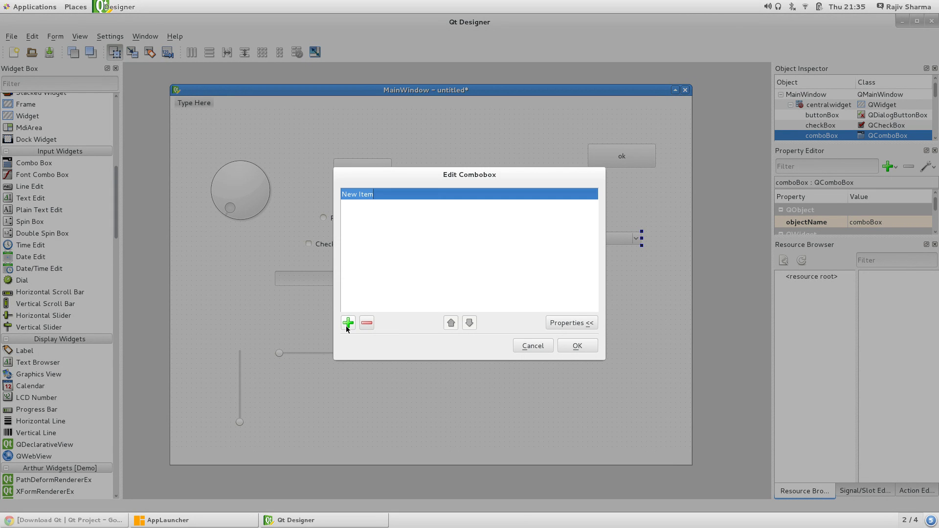
{"action": "type", "text": "red"}
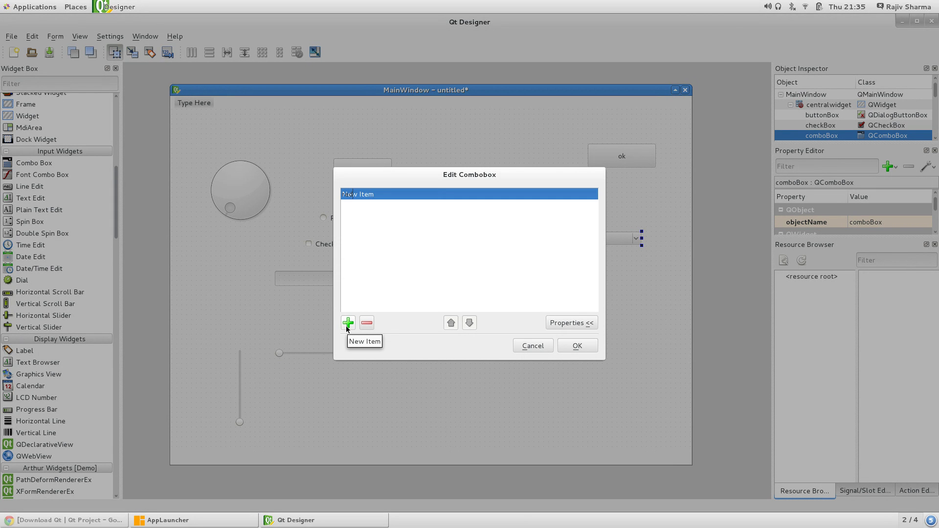
{"action": "key", "text": "Return"}
{"action": "left_click", "coordinate": [347, 325]}
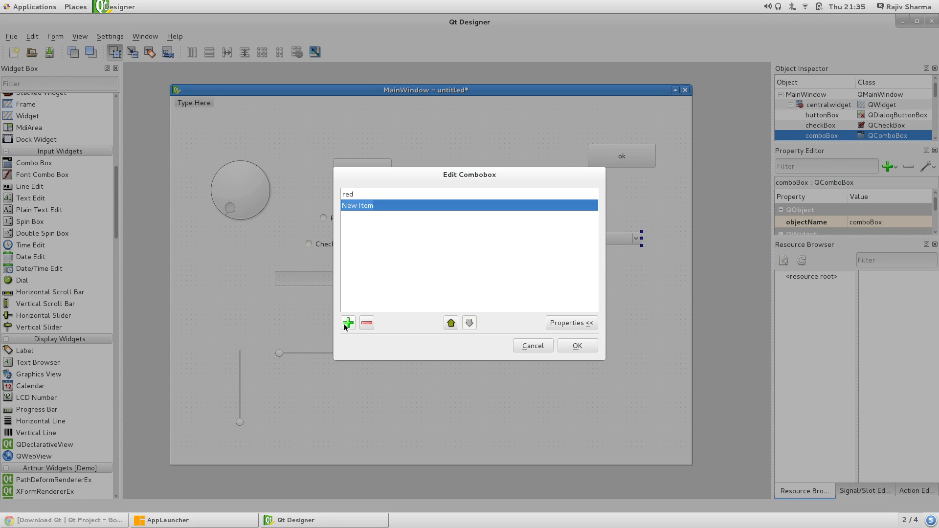
{"action": "type", "text": "green"}
{"action": "key", "text": "Return"}
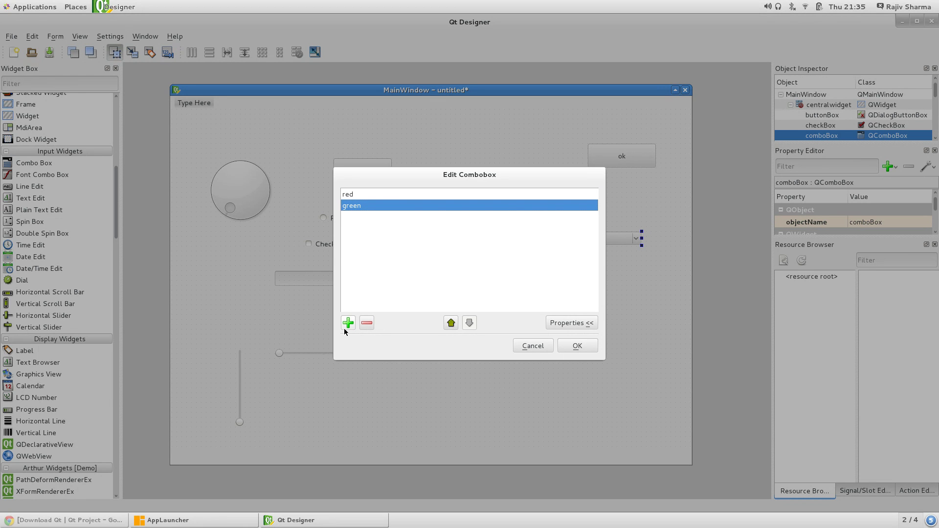
{"action": "left_click", "coordinate": [345, 329]}
{"action": "type", "text": "blue"}
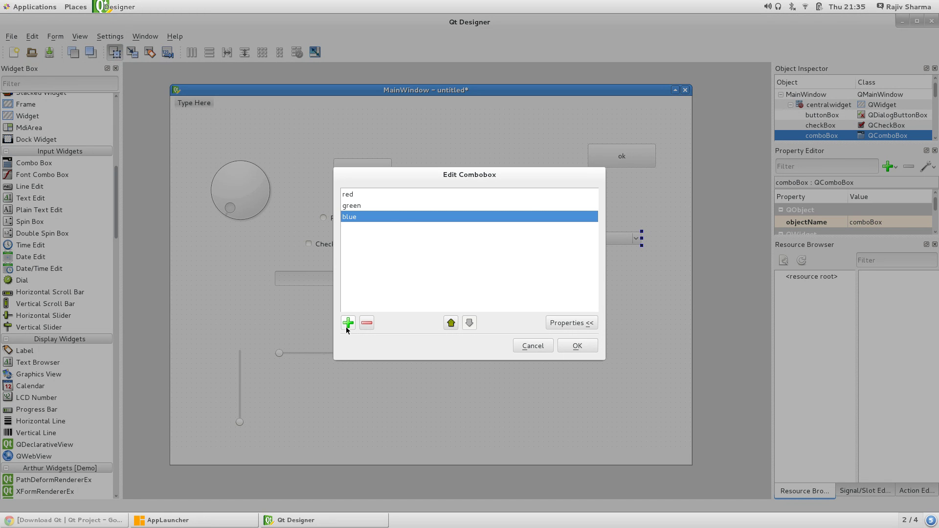
{"action": "left_click", "coordinate": [575, 346]}
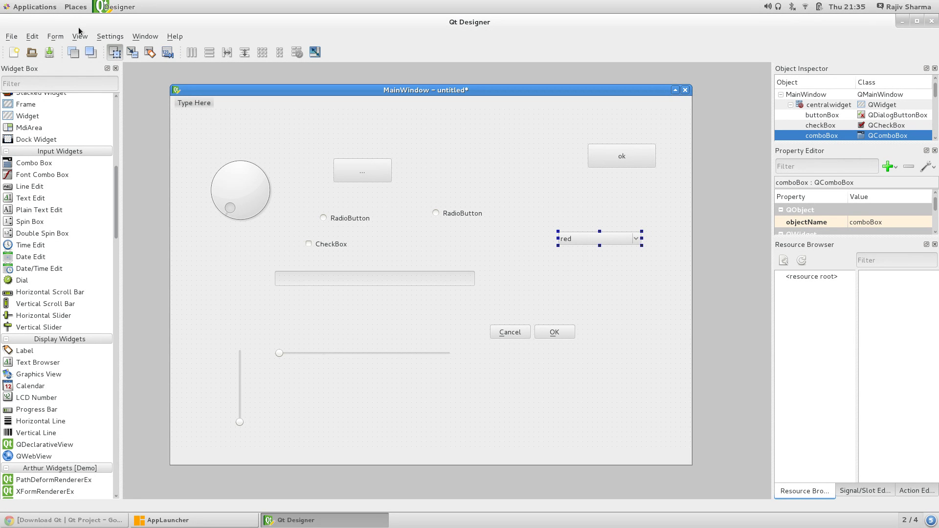
Step: Preview the form and choose blue in the combo box
{"action": "left_click", "coordinate": [68, 37]}
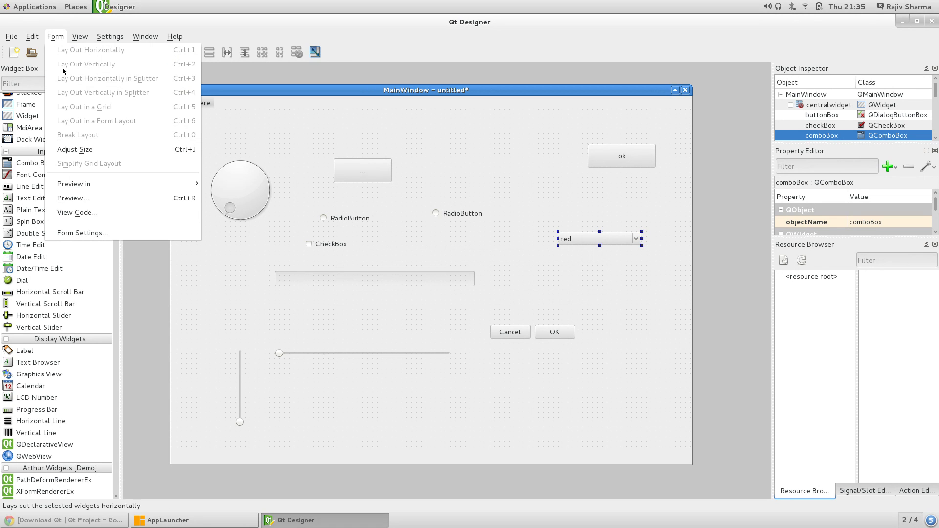
{"action": "left_click", "coordinate": [123, 197]}
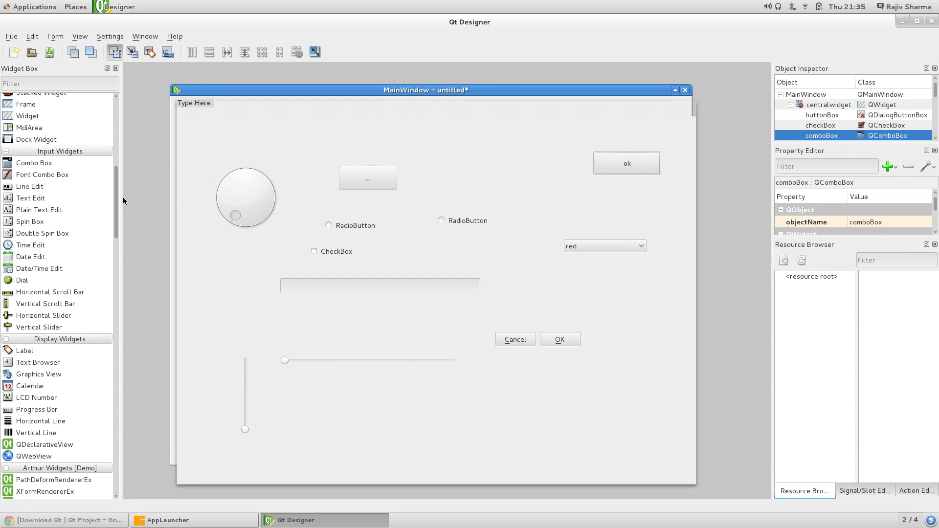
{"action": "left_click", "coordinate": [580, 249]}
{"action": "left_click", "coordinate": [583, 275]}
{"action": "left_click", "coordinate": [584, 248]}
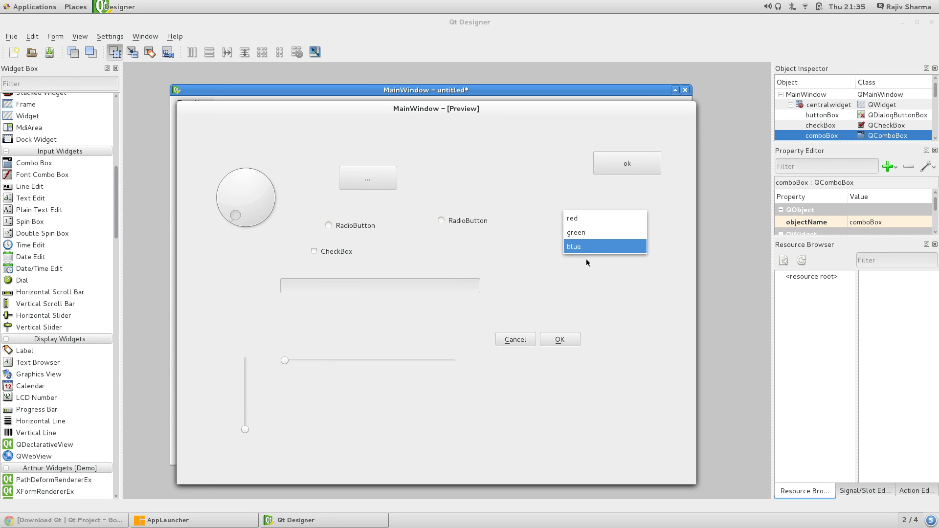
{"action": "left_click", "coordinate": [565, 248]}
Step: Switch to AppLauncher to examine its selection list and buttons, try the preview's ok button, minimize AppLauncher, and close the preview
{"action": "left_click", "coordinate": [168, 520]}
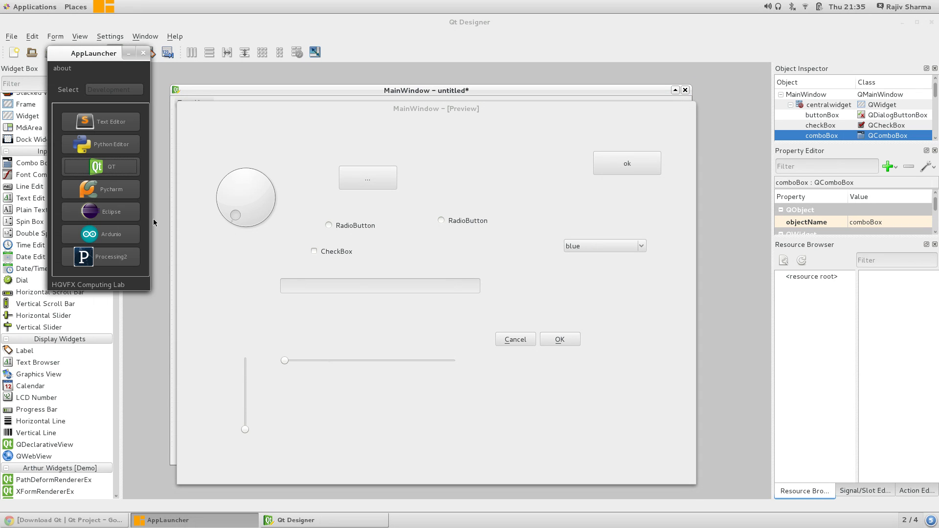
{"action": "left_click", "coordinate": [112, 90]}
{"action": "left_click", "coordinate": [623, 167]}
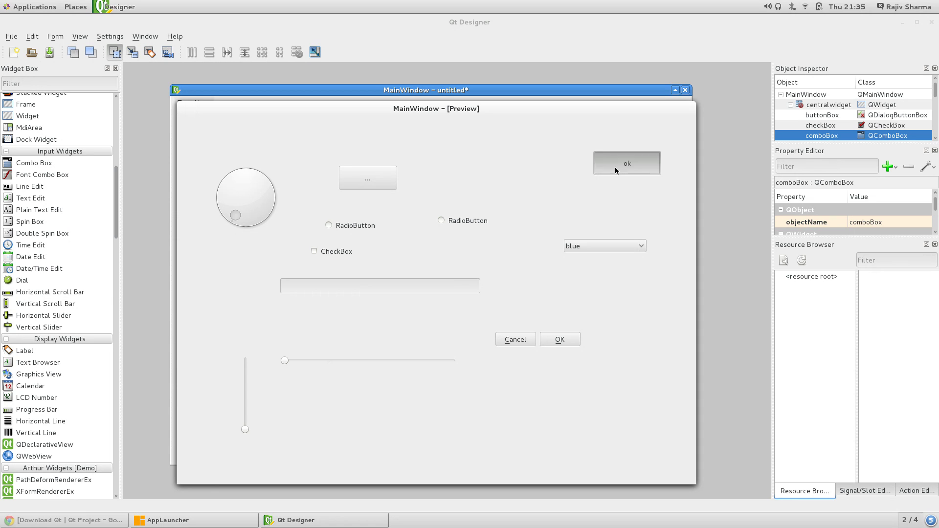
{"action": "left_click", "coordinate": [168, 520]}
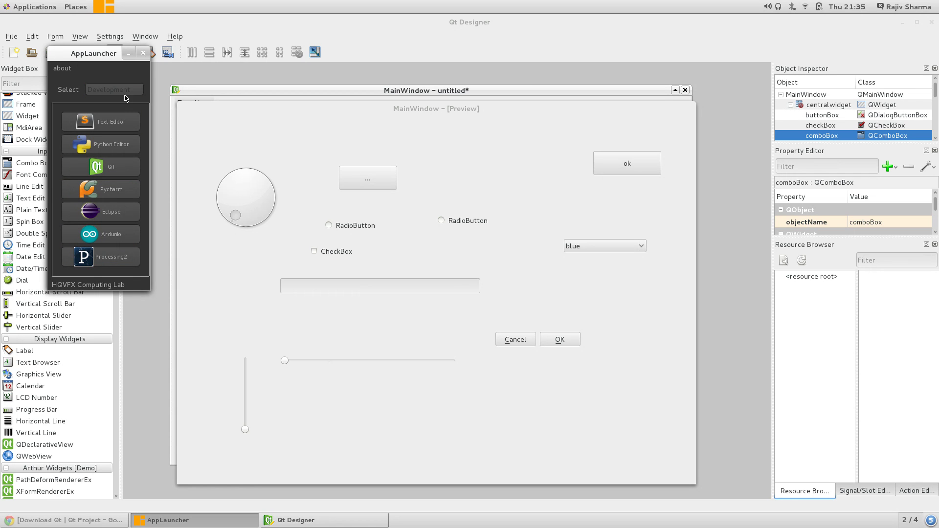
{"action": "left_click", "coordinate": [128, 53]}
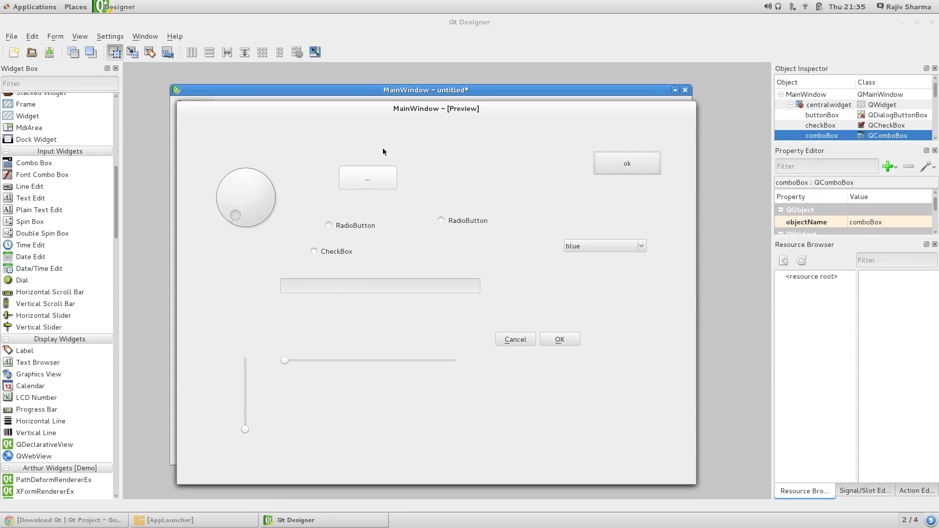
{"action": "right_click", "coordinate": [646, 111]}
{"action": "left_click", "coordinate": [715, 266]}
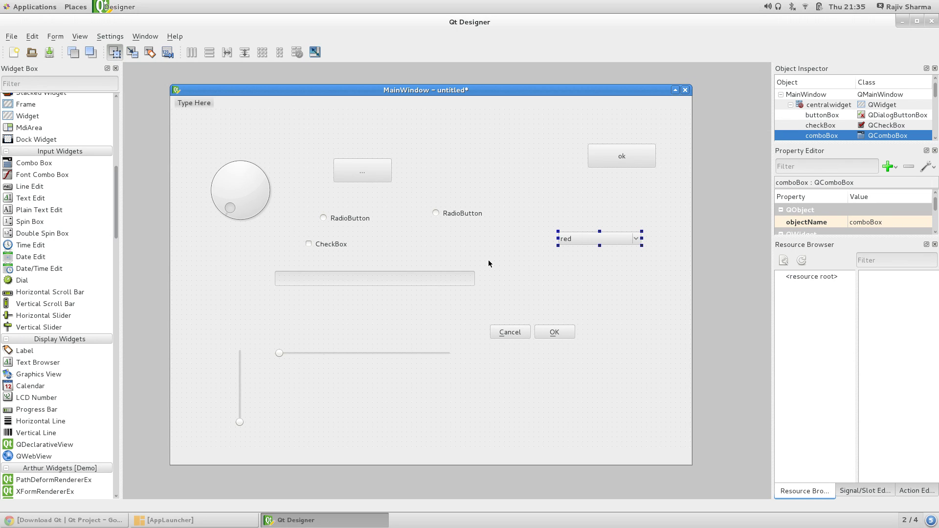
Step: Add a label above the tool button with the text VFX PIPELINE and enlarge it
{"action": "left_click_drag", "start_coordinate": [9, 350], "coordinate": [392, 134]}
{"action": "double_click", "coordinate": [343, 123]}
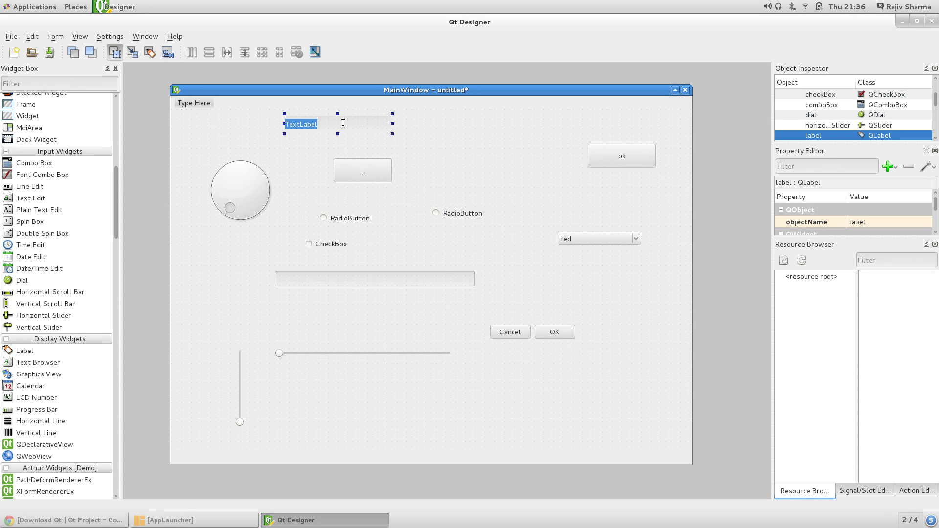
{"action": "type", "text": "VFX PIPELINE"}
{"action": "left_click", "coordinate": [304, 159]}
{"action": "left_click", "coordinate": [327, 126]}
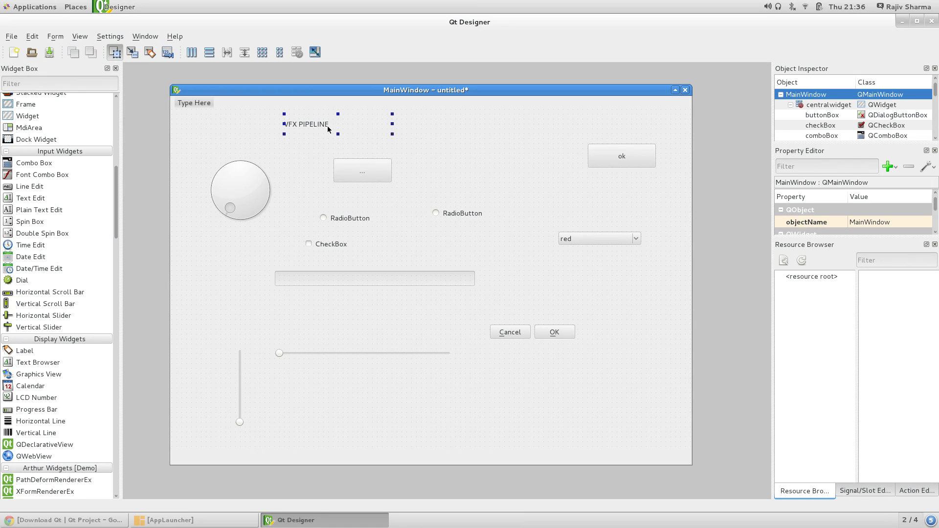
{"action": "left_click_drag", "start_coordinate": [396, 132], "coordinate": [481, 148]}
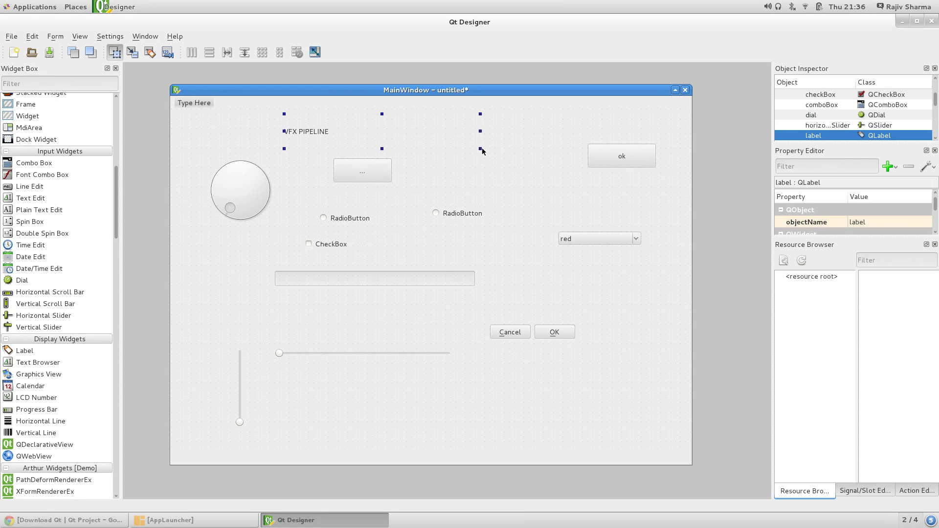
Step: Widen the docked editors beside the form and make the Property Editor taller to show the label's properties
{"action": "left_click_drag", "start_coordinate": [772, 128], "coordinate": [662, 129]}
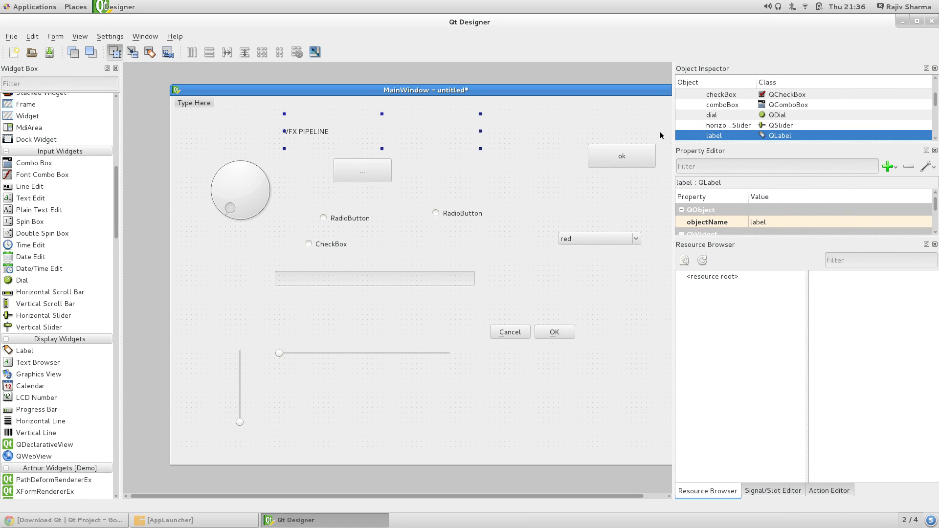
{"action": "scroll", "coordinate": [548, 145], "scroll_direction": "right", "scroll_amount": 3}
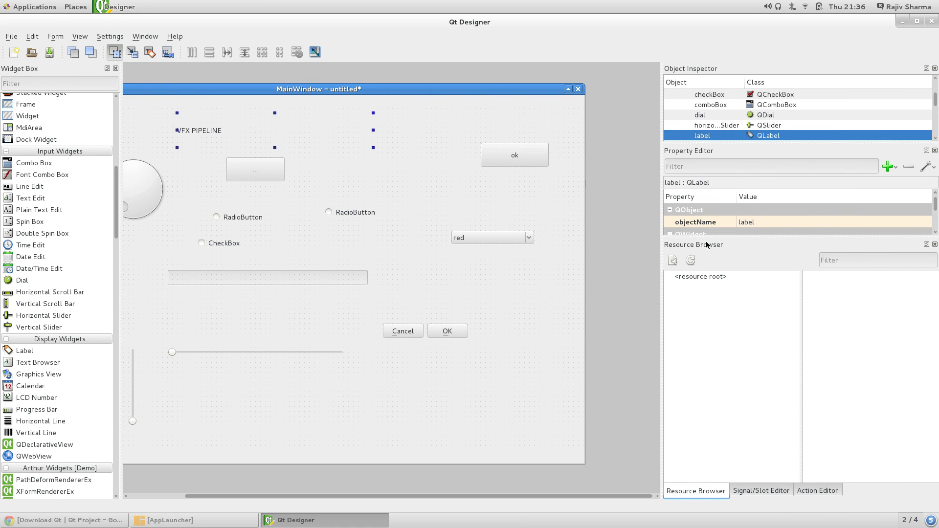
{"action": "left_click_drag", "start_coordinate": [702, 235], "coordinate": [703, 400]}
{"action": "left_click_drag", "start_coordinate": [661, 304], "coordinate": [615, 304]}
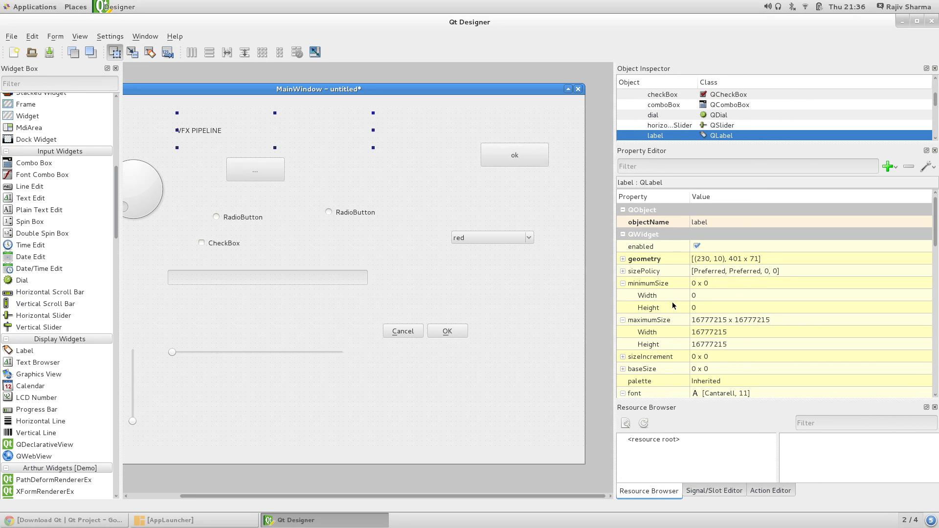
Step: Examine the label's properties, including its text, text format, pixmap and alignment
{"action": "scroll", "coordinate": [773, 309], "scroll_direction": "down", "scroll_amount": 12}
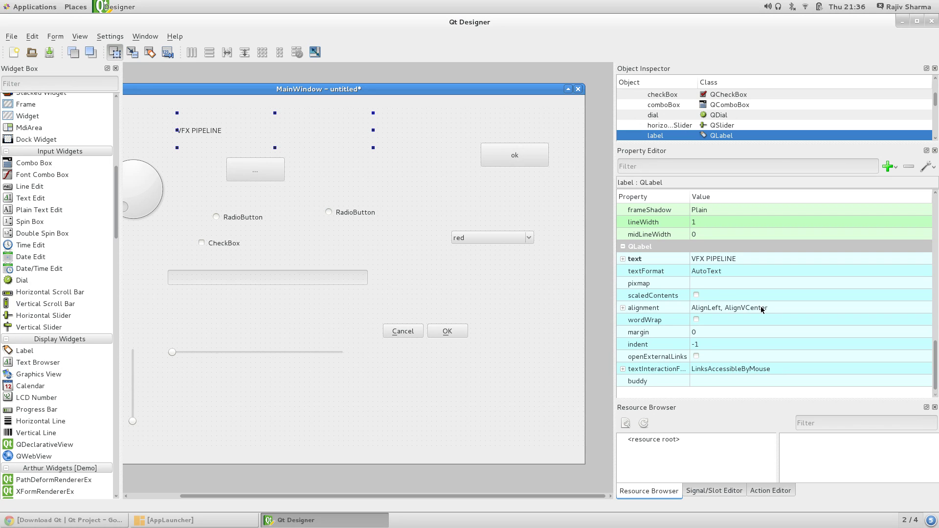
{"action": "scroll", "coordinate": [775, 315], "scroll_direction": "up", "scroll_amount": 4}
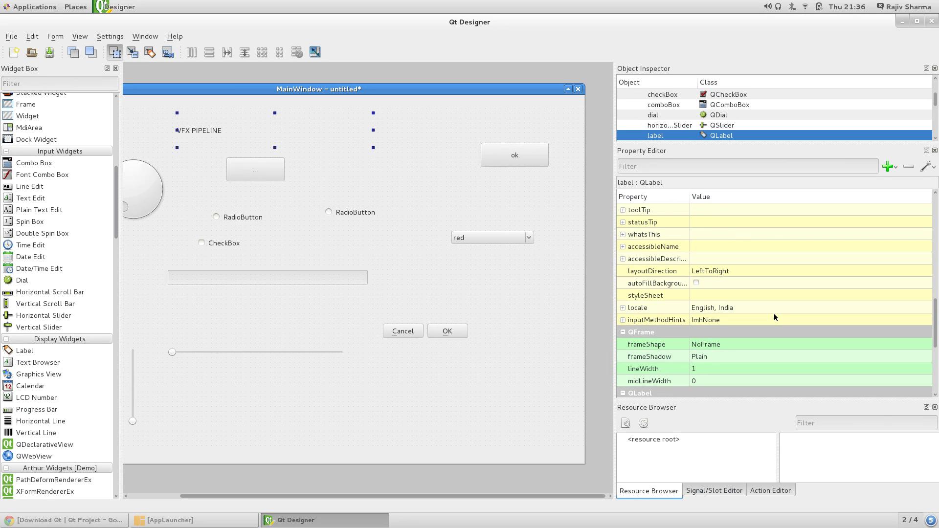
{"action": "scroll", "coordinate": [774, 317], "scroll_direction": "down", "scroll_amount": 3}
{"action": "left_click", "coordinate": [733, 309]}
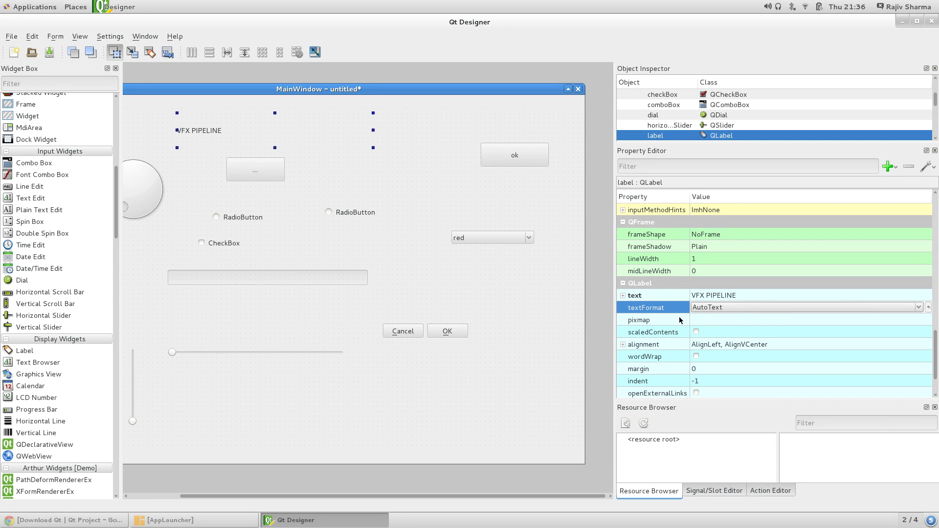
{"action": "left_click", "coordinate": [729, 319]}
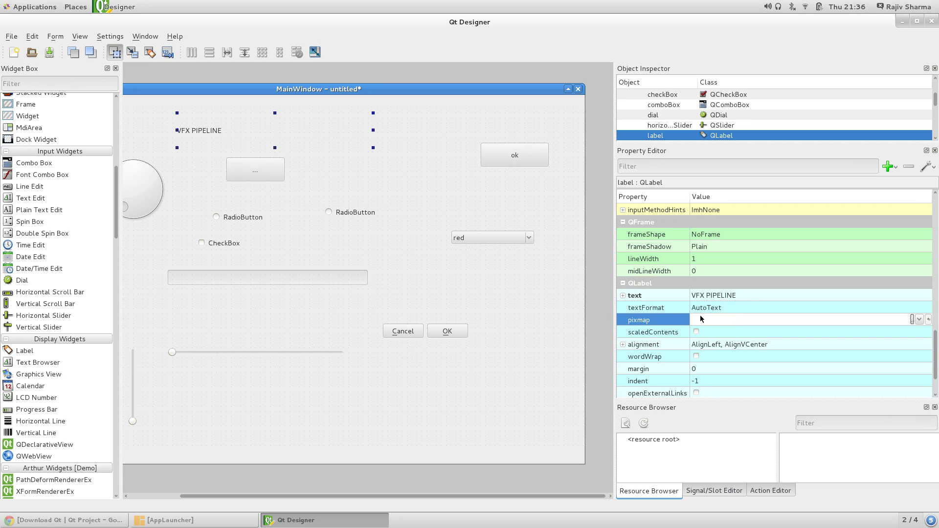
{"action": "left_click", "coordinate": [623, 296]}
{"action": "left_click", "coordinate": [758, 296]}
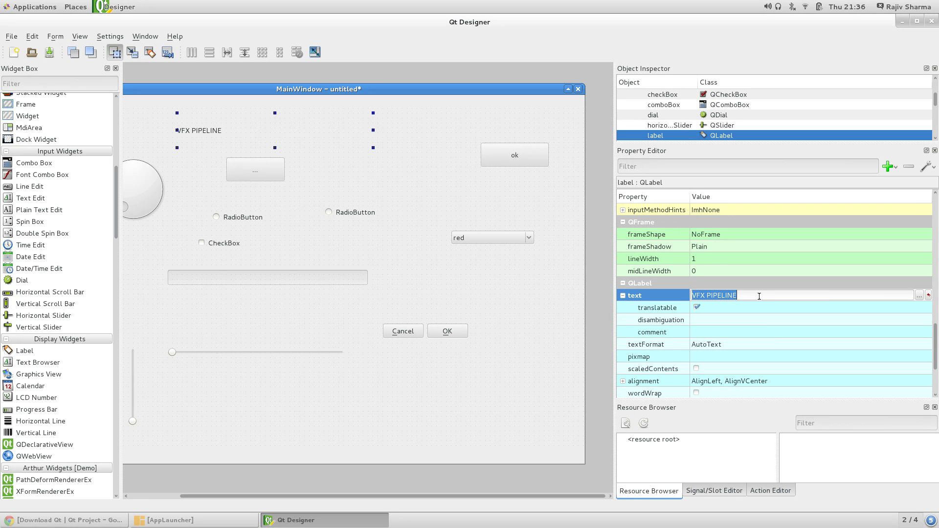
{"action": "scroll", "coordinate": [890, 322], "scroll_direction": "down", "scroll_amount": 2}
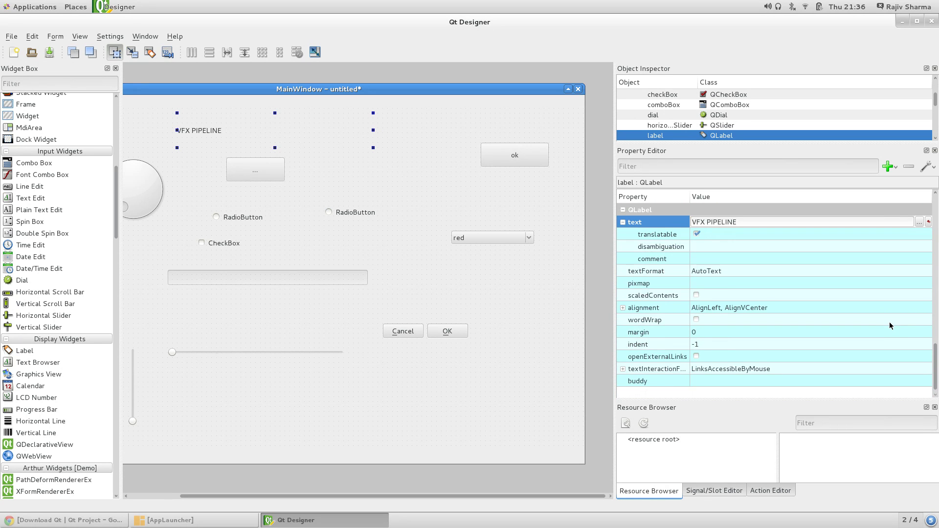
{"action": "scroll", "coordinate": [889, 322], "scroll_direction": "up", "scroll_amount": 2}
Step: Set the font point size of the VFX PIPELINE label to 42
{"action": "scroll", "coordinate": [888, 322], "scroll_direction": "up", "scroll_amount": 9}
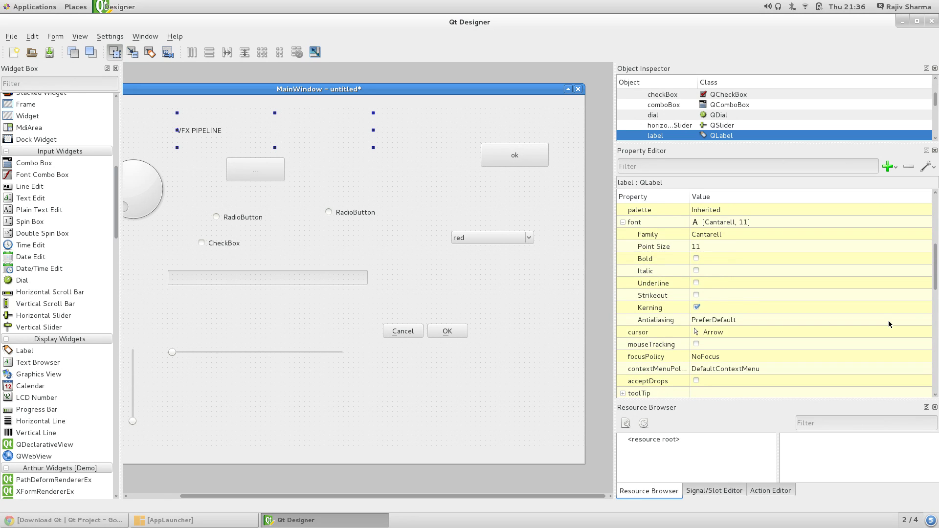
{"action": "left_click", "coordinate": [721, 282]}
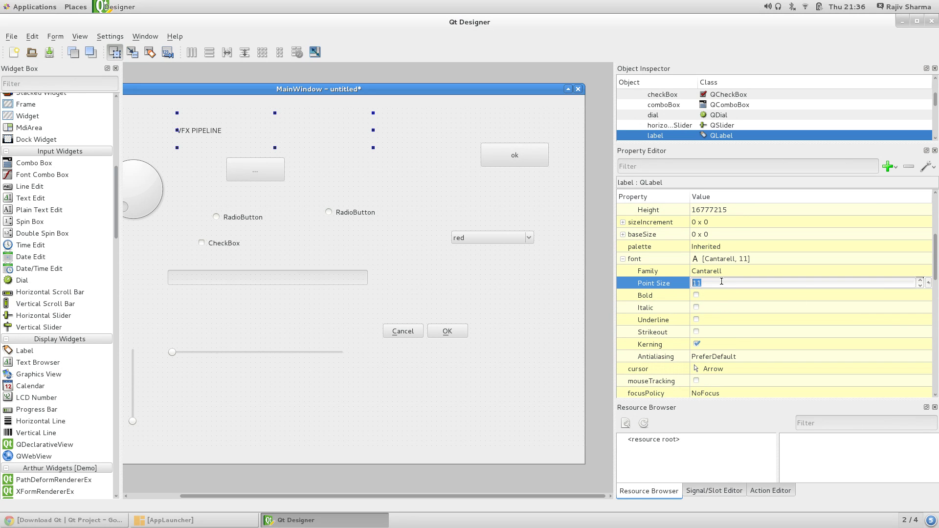
{"action": "left_click", "coordinate": [921, 281]}
{"action": "left_click", "coordinate": [920, 281]}
{"action": "left_click", "coordinate": [921, 281]}
{"action": "left_click", "coordinate": [921, 281]}
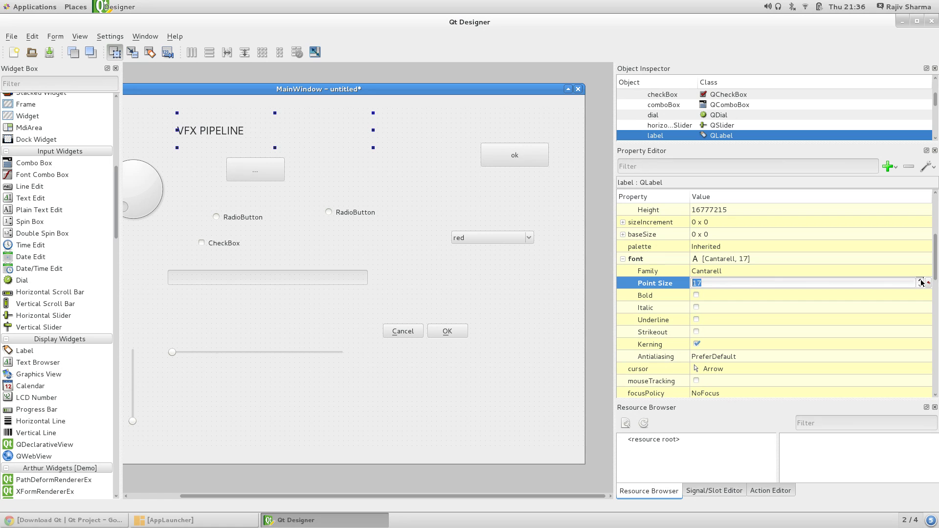
{"action": "left_click", "coordinate": [921, 281]}
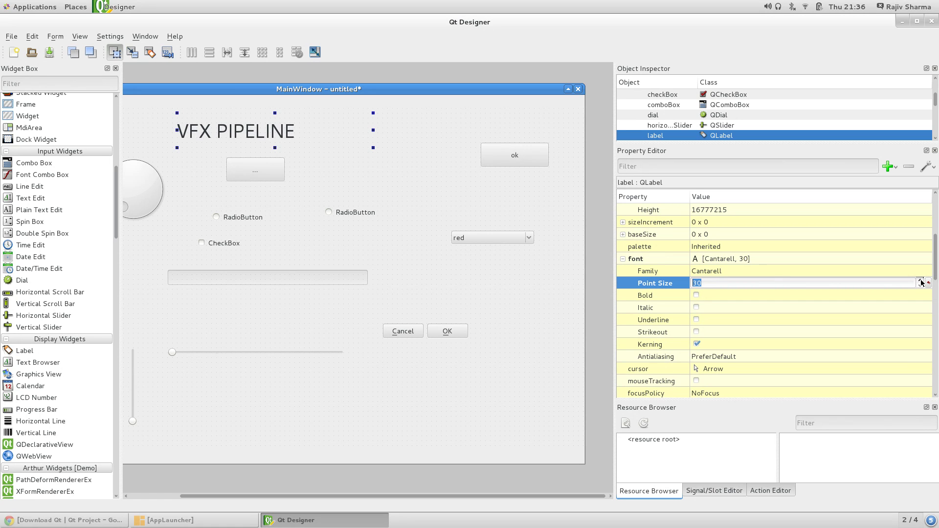
{"action": "left_click", "coordinate": [921, 281]}
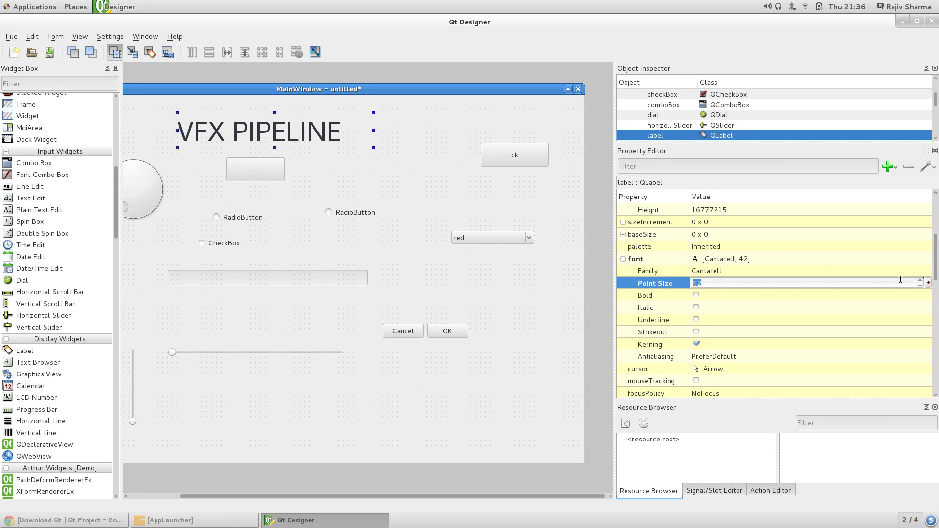
Step: Make the VFX PIPELINE label's font bold, italic and underlined
{"action": "left_click", "coordinate": [696, 295]}
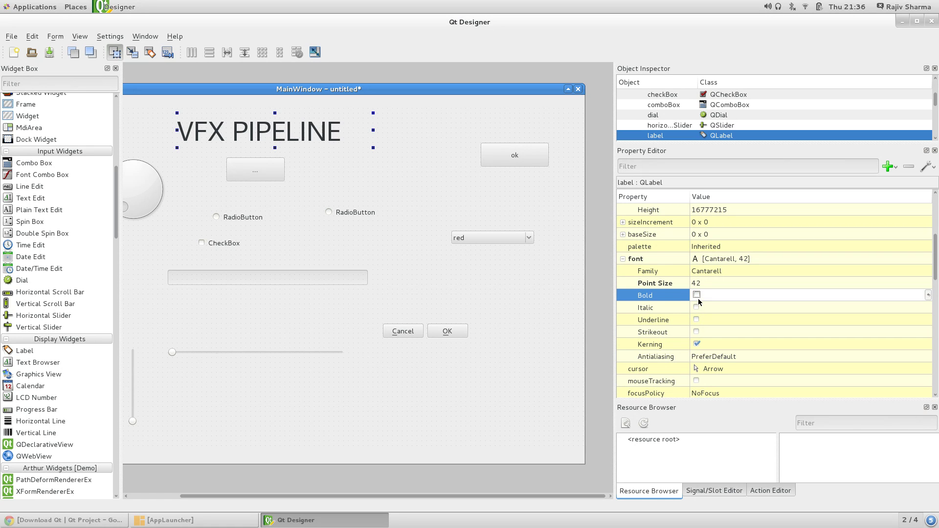
{"action": "left_click", "coordinate": [697, 296]}
{"action": "left_click", "coordinate": [698, 309]}
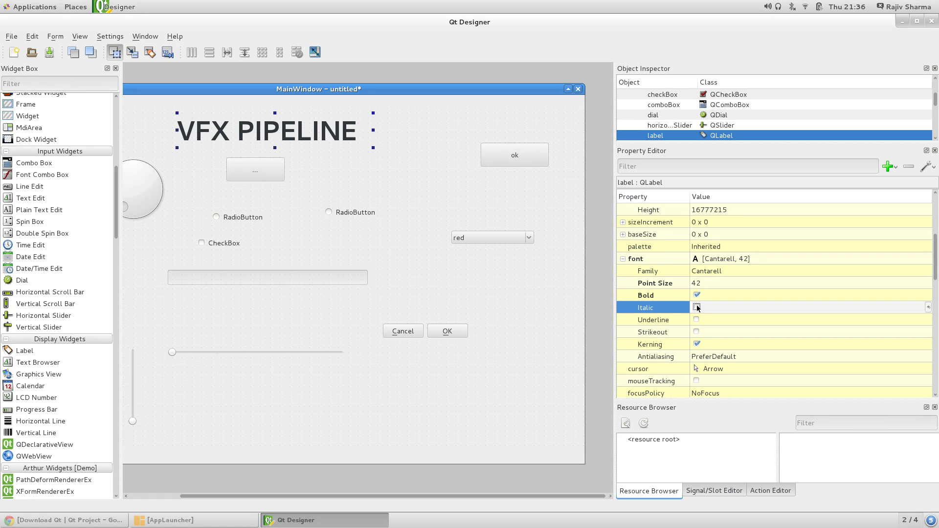
{"action": "left_click", "coordinate": [696, 308]}
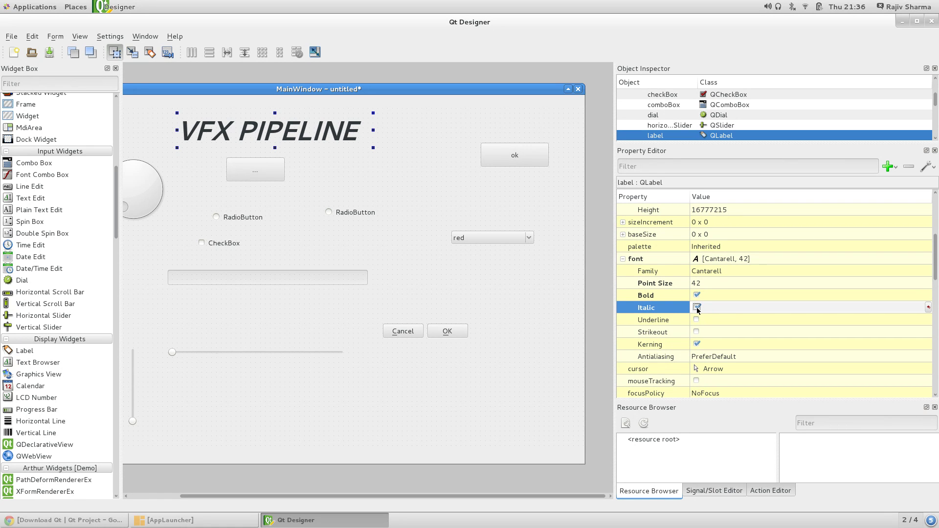
{"action": "left_click", "coordinate": [696, 308]}
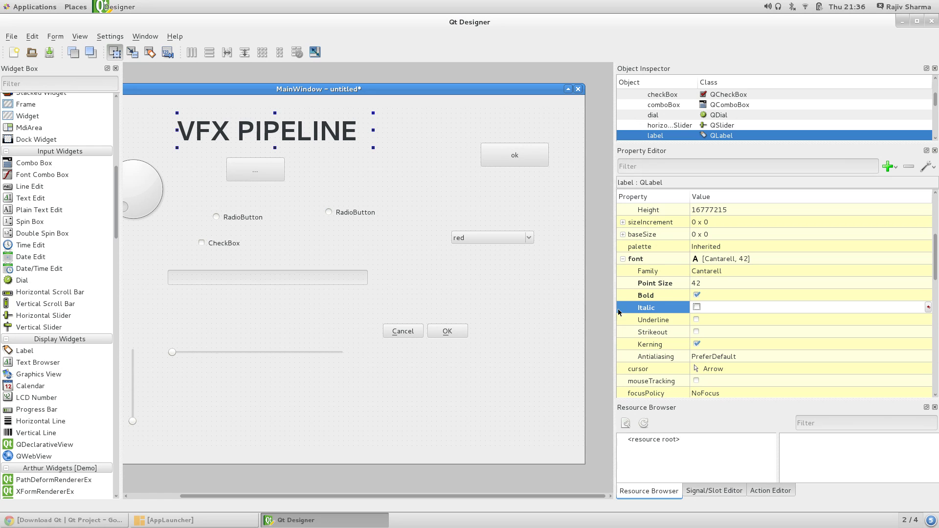
{"action": "left_click", "coordinate": [696, 307]}
{"action": "left_click", "coordinate": [698, 320]}
{"action": "left_click", "coordinate": [697, 320]}
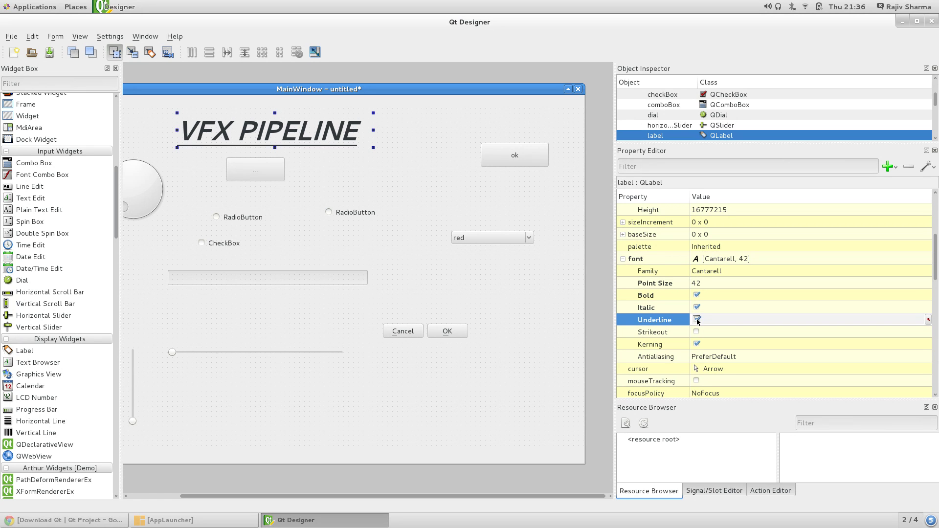
Step: Deselect the label, narrow the docked editors and move the MainWindow form so that all of it is in view
{"action": "left_click", "coordinate": [514, 327]}
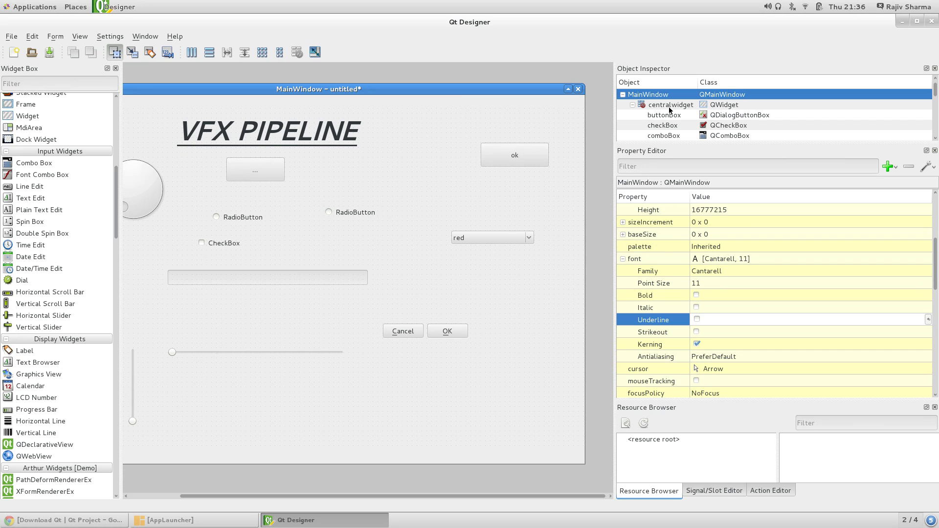
{"action": "left_click_drag", "start_coordinate": [614, 118], "coordinate": [695, 116]}
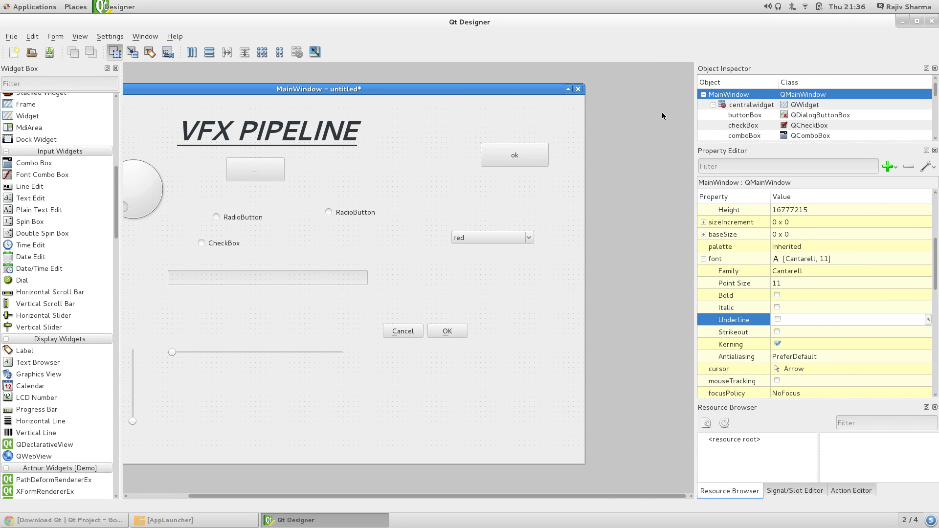
{"action": "left_click_drag", "start_coordinate": [514, 91], "coordinate": [595, 84]}
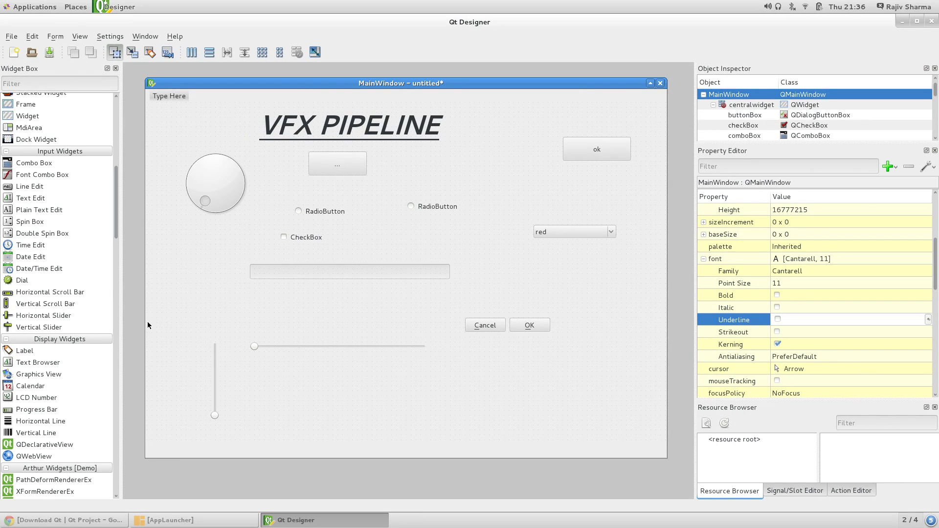
Step: Add a Date Edit to the form below the combo box, widen it slightly, and browse the remaining widget categories
{"action": "mouse_move", "coordinate": [10, 258]}
{"action": "left_mouse_down"}
{"action": "mouse_move", "coordinate": [509, 384]}
{"action": "mouse_move", "coordinate": [580, 275]}
{"action": "left_mouse_up"}
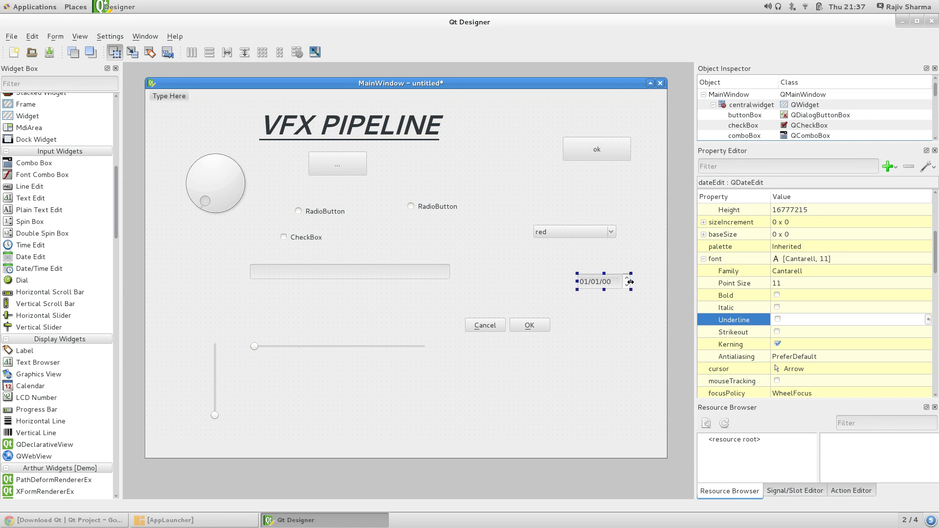
{"action": "left_click_drag", "start_coordinate": [642, 282], "coordinate": [653, 282]}
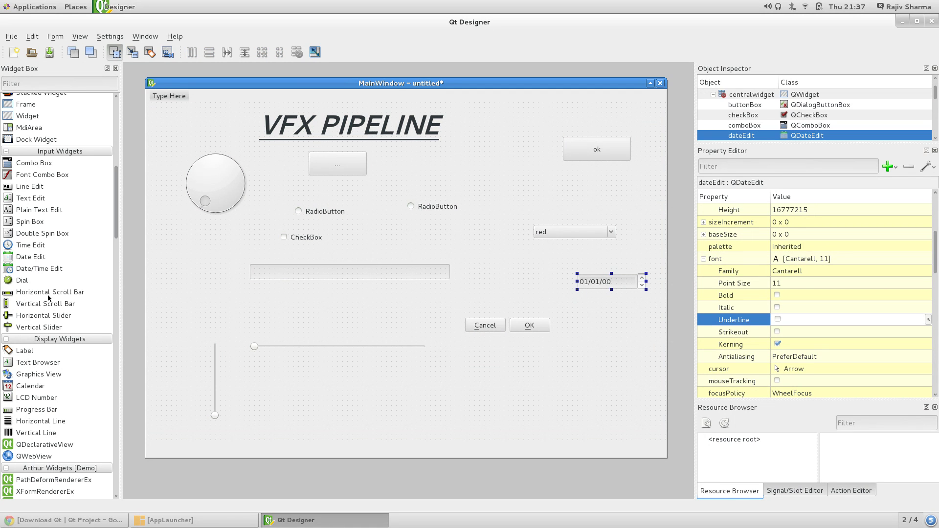
{"action": "scroll", "coordinate": [48, 298], "scroll_direction": "down", "scroll_amount": 10}
{"action": "scroll", "coordinate": [49, 297], "scroll_direction": "down", "scroll_amount": 10}
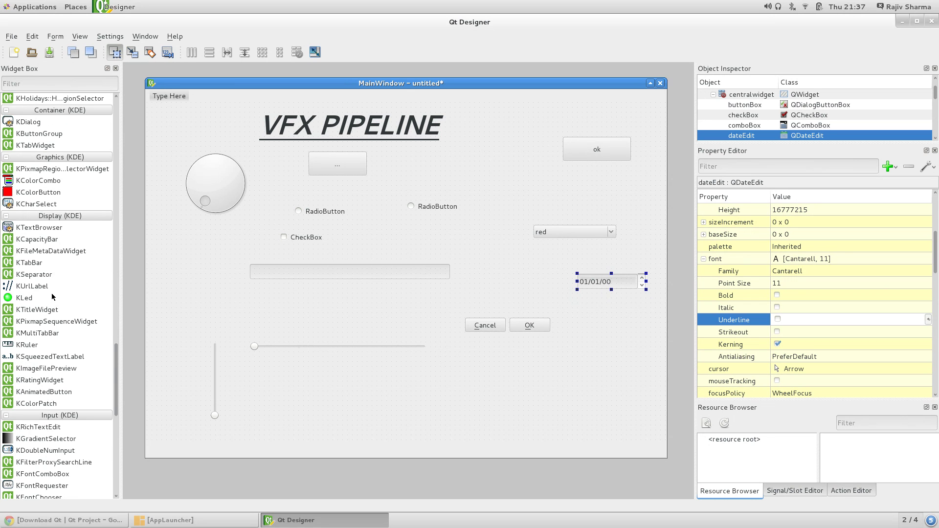
{"action": "scroll", "coordinate": [53, 292], "scroll_direction": "up", "scroll_amount": 20}
{"action": "scroll", "coordinate": [55, 289], "scroll_direction": "up", "scroll_amount": 6}
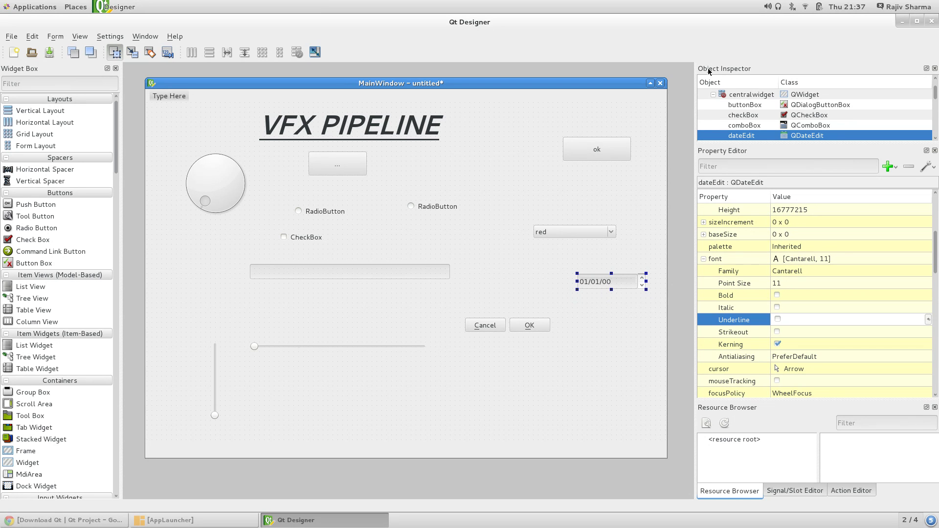
Step: Enlarge the Object Inspector in height and width and widen its Object column to show the full object names
{"action": "left_click_drag", "start_coordinate": [761, 142], "coordinate": [765, 347]}
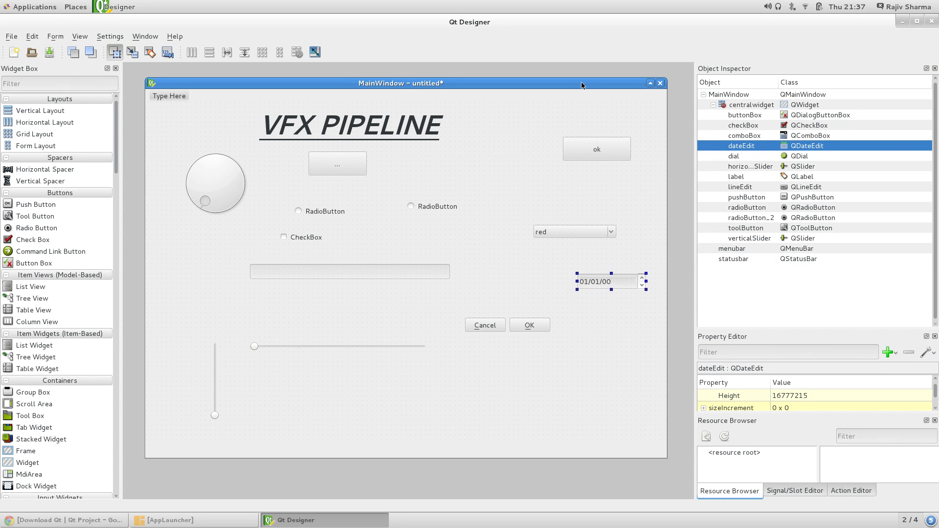
{"action": "left_click_drag", "start_coordinate": [582, 83], "coordinate": [560, 84]}
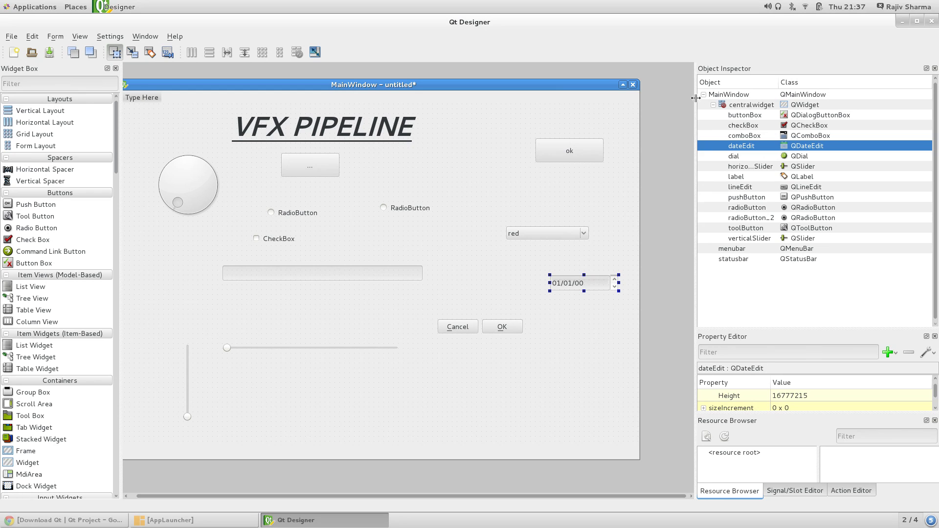
{"action": "left_click_drag", "start_coordinate": [695, 101], "coordinate": [648, 100]}
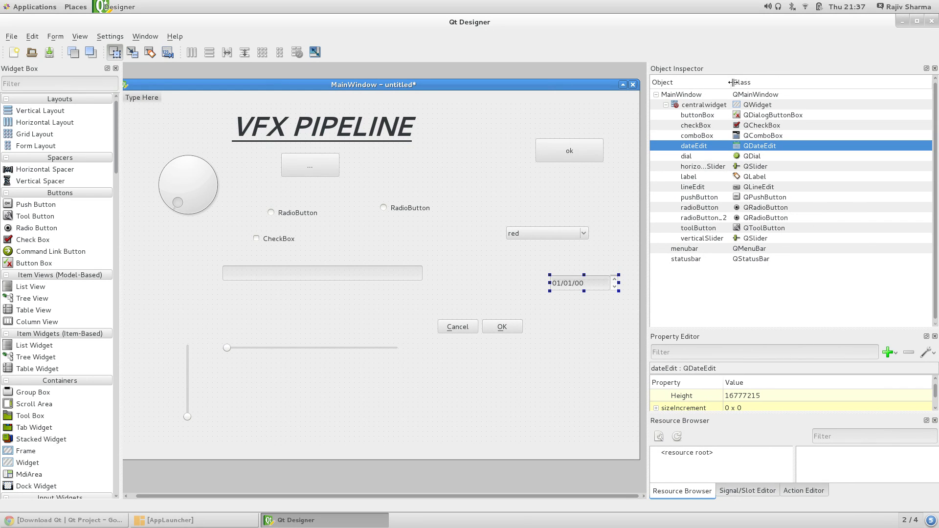
{"action": "left_click_drag", "start_coordinate": [730, 82], "coordinate": [761, 82]}
Step: Select the radio buttons, push button and date edit in the object list to locate each one on the form
{"action": "left_click", "coordinate": [697, 208]}
{"action": "left_click", "coordinate": [696, 218]}
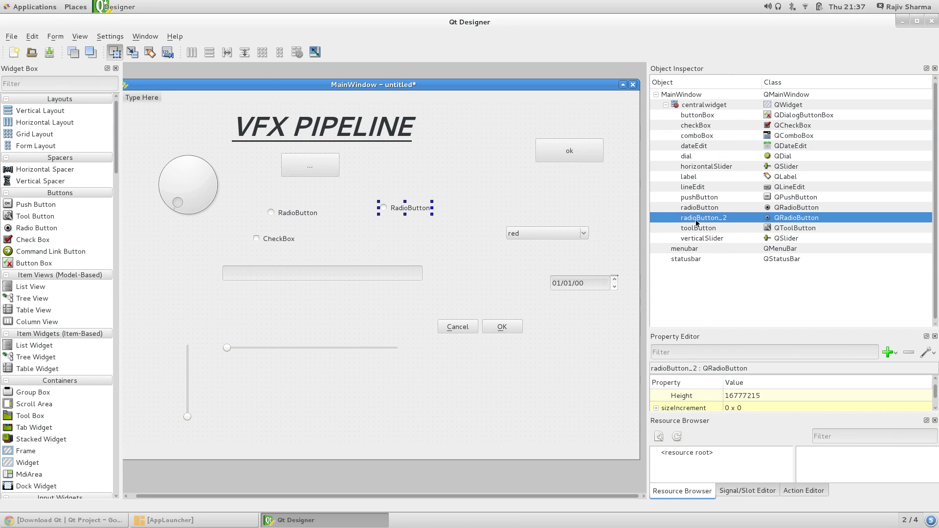
{"action": "left_click", "coordinate": [691, 200]}
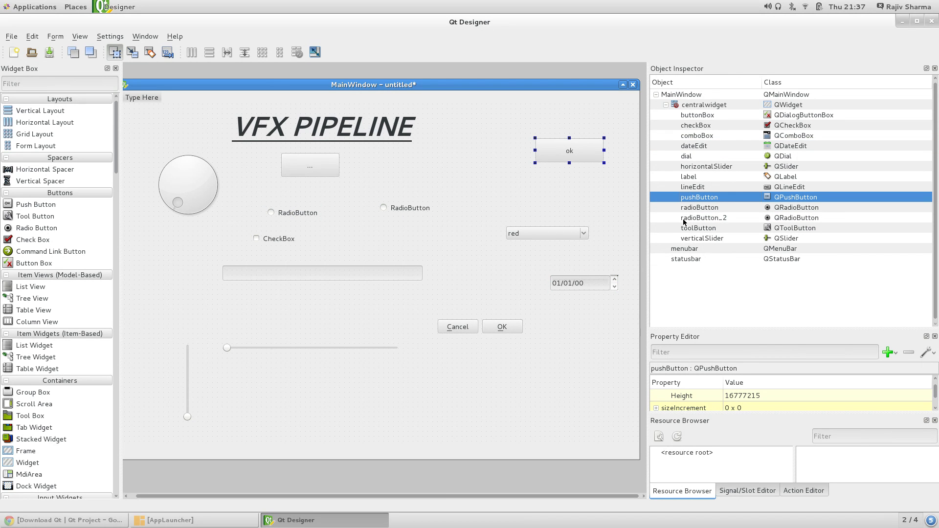
{"action": "left_click", "coordinate": [691, 198]}
{"action": "left_click", "coordinate": [691, 208]}
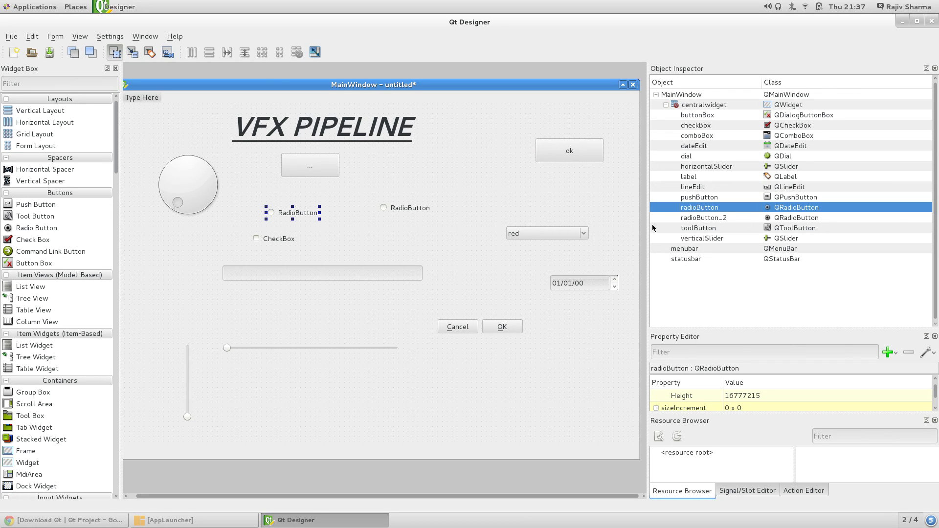
{"action": "left_click", "coordinate": [694, 199]}
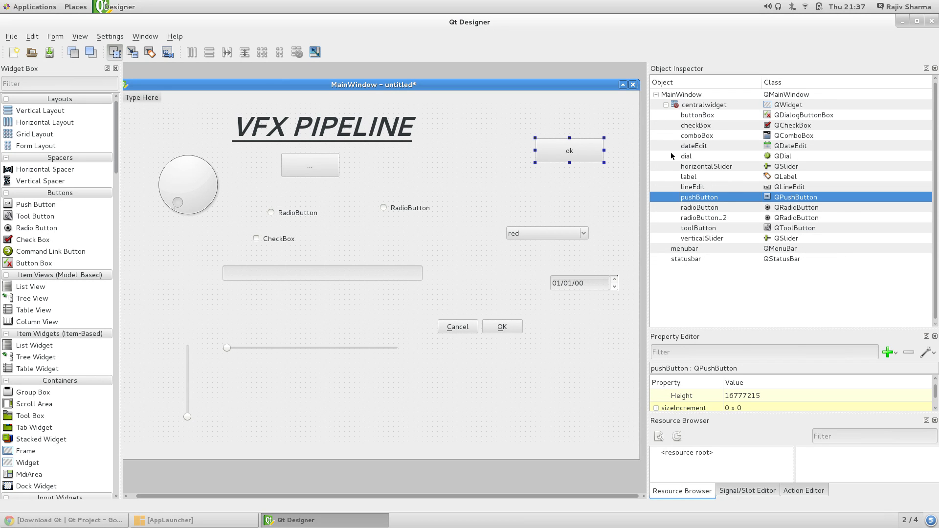
{"action": "left_click", "coordinate": [693, 146]}
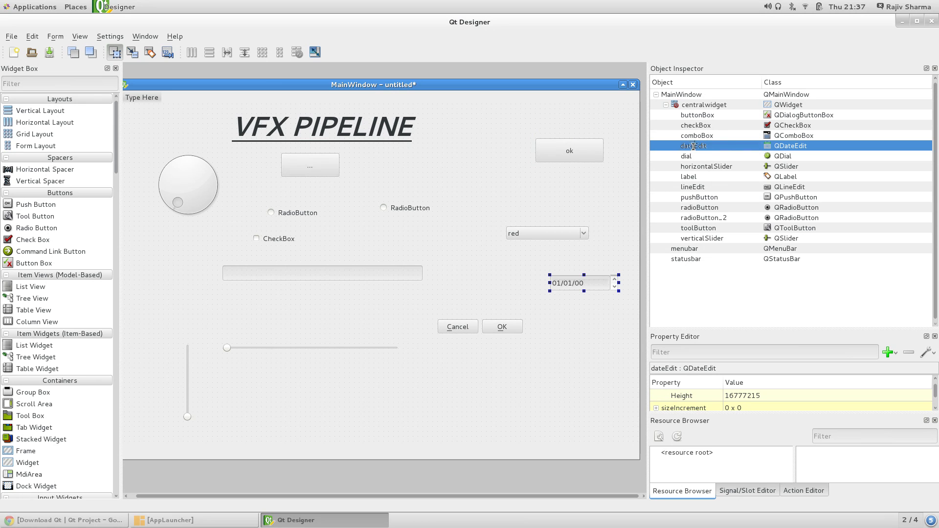
{"action": "left_click", "coordinate": [691, 198]}
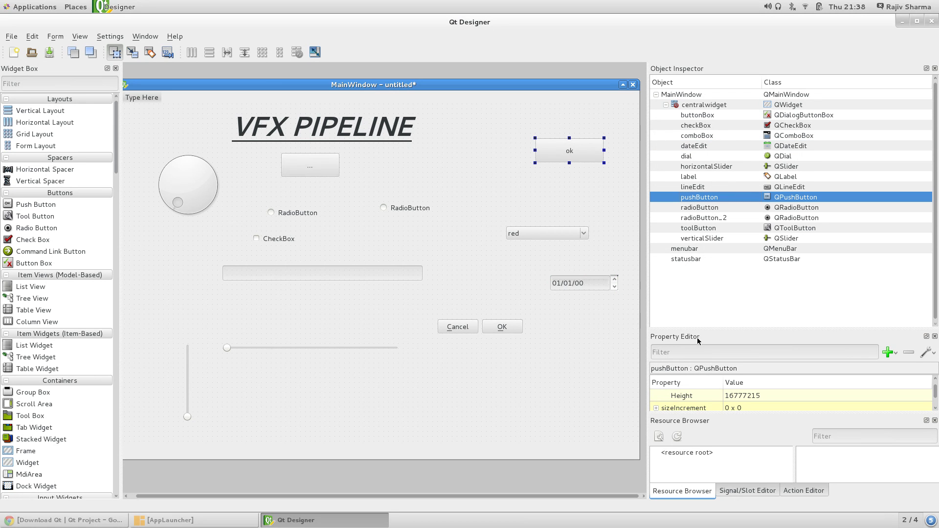
Step: Make the Property Editor taller and examine the properties of the ok push button and the combo box
{"action": "left_click_drag", "start_coordinate": [701, 329], "coordinate": [715, 195]}
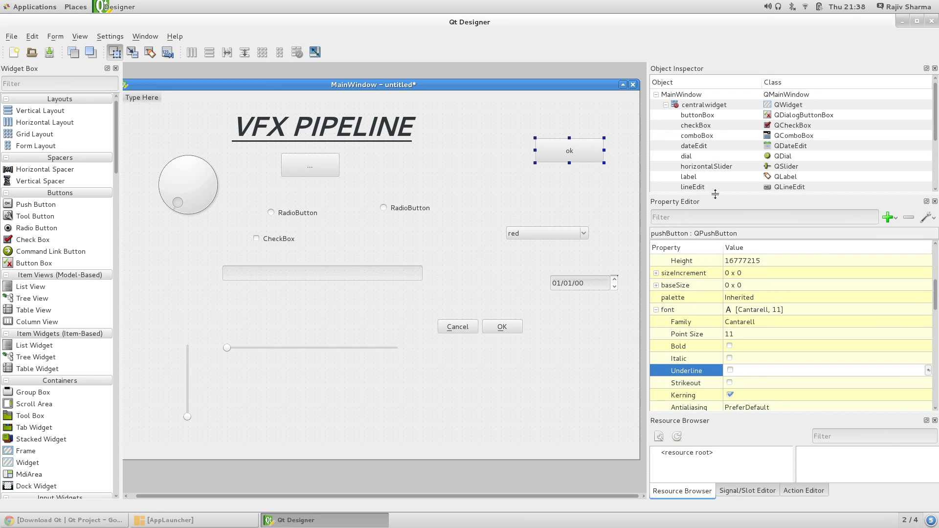
{"action": "scroll", "coordinate": [764, 332], "scroll_direction": "up", "scroll_amount": 4}
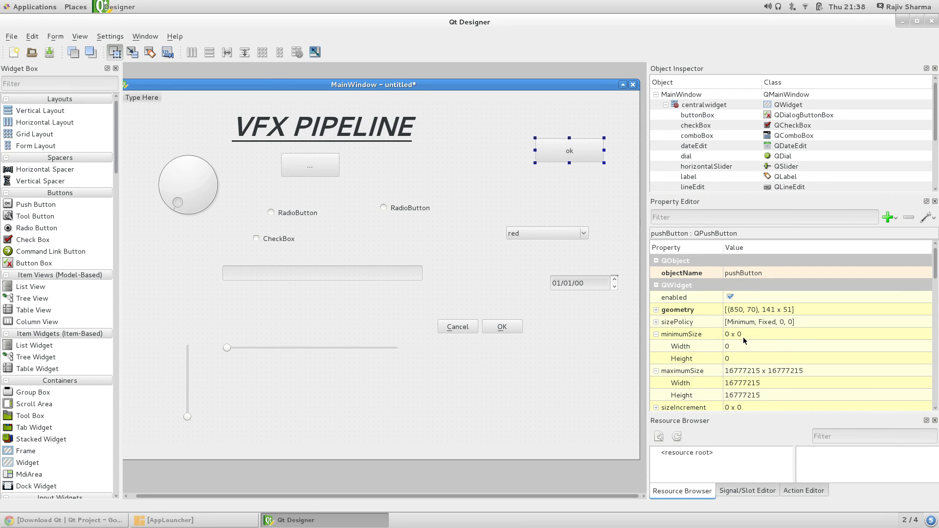
{"action": "left_click", "coordinate": [541, 230]}
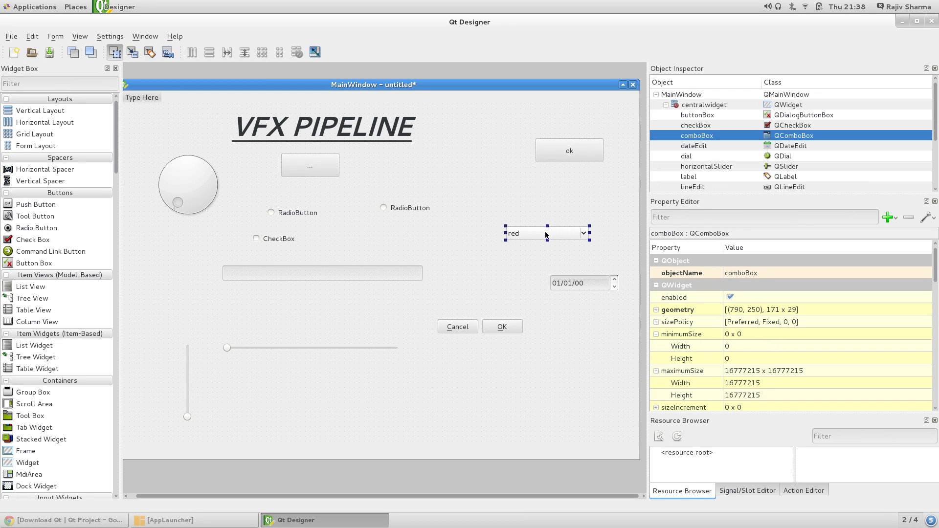
{"action": "scroll", "coordinate": [765, 328], "scroll_direction": "down", "scroll_amount": 6}
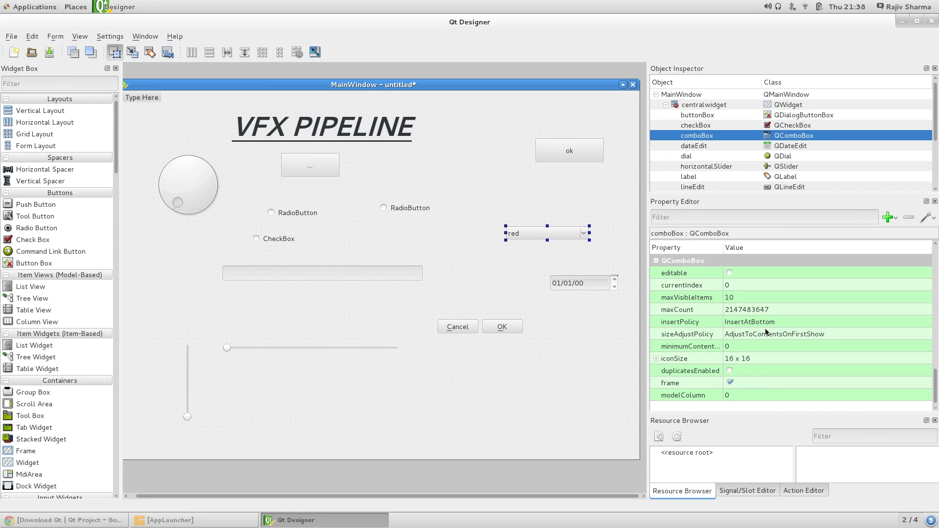
{"action": "scroll", "coordinate": [676, 268], "scroll_direction": "up", "scroll_amount": 2}
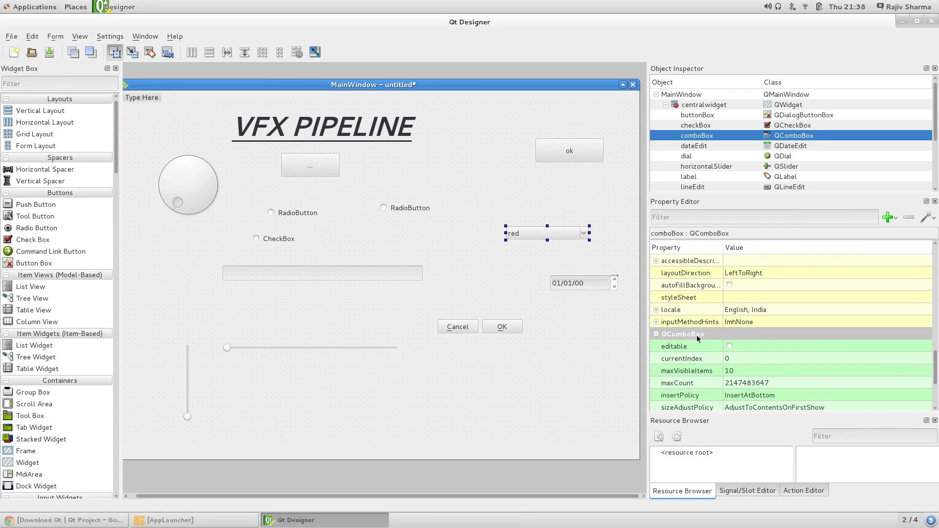
Step: Examine the properties of the second radio button and the line edit in the Property Editor
{"action": "left_click", "coordinate": [407, 208]}
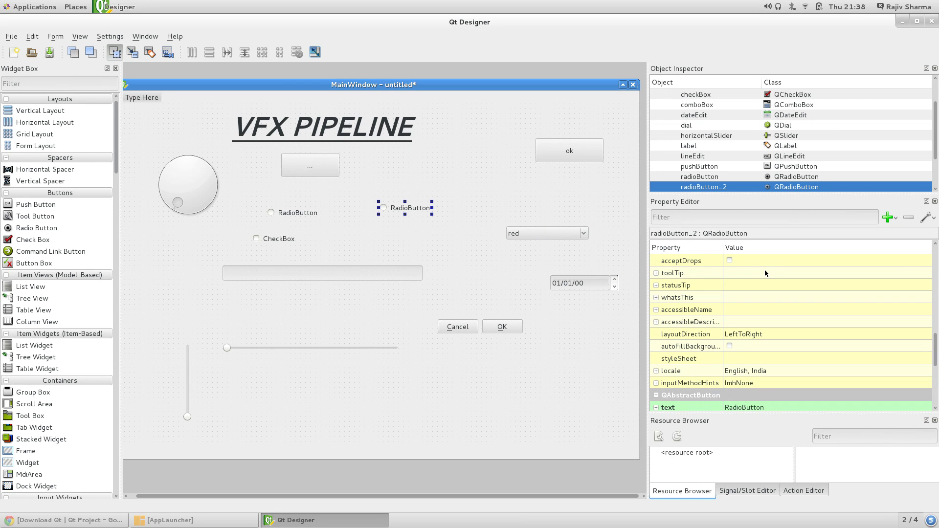
{"action": "scroll", "coordinate": [772, 274], "scroll_direction": "down", "scroll_amount": 4}
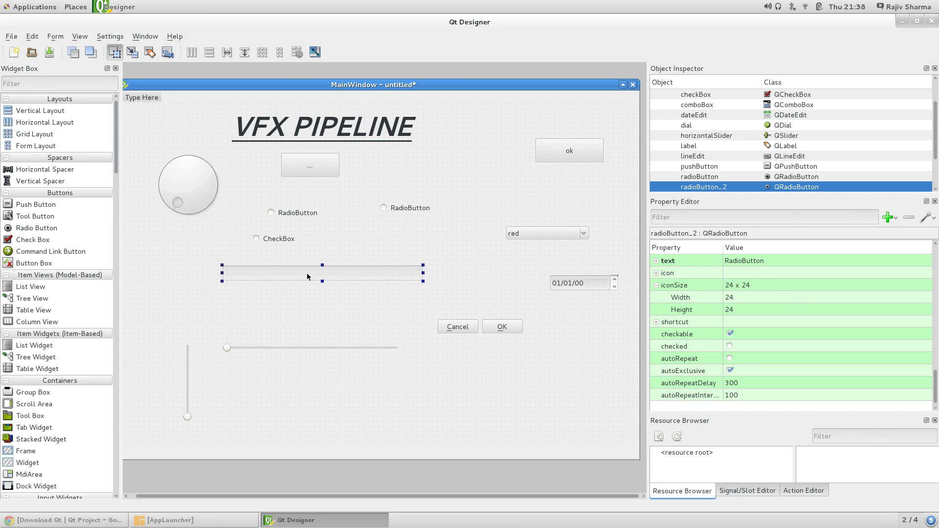
{"action": "scroll", "coordinate": [788, 293], "scroll_direction": "down", "scroll_amount": 4}
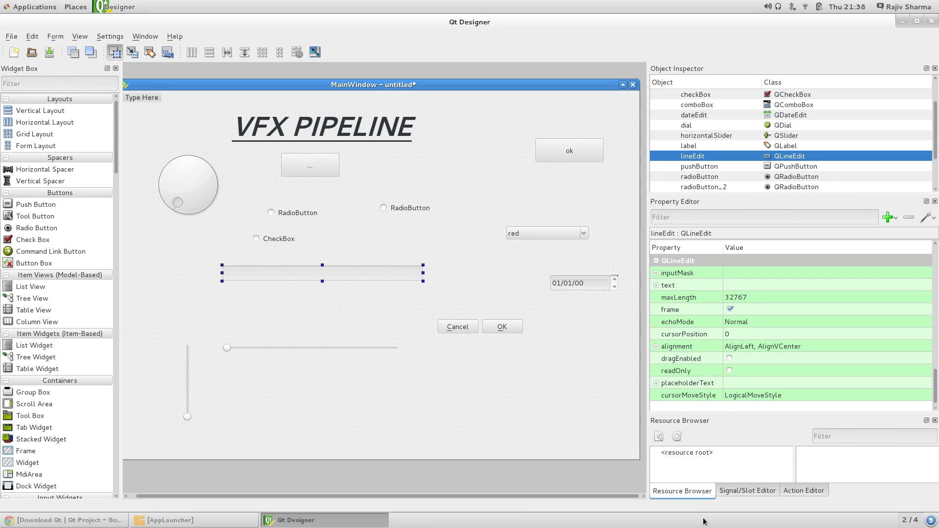
Step: Set the line edit's placeholderText property to "default text" and deselect the widget
{"action": "left_click", "coordinate": [736, 383]}
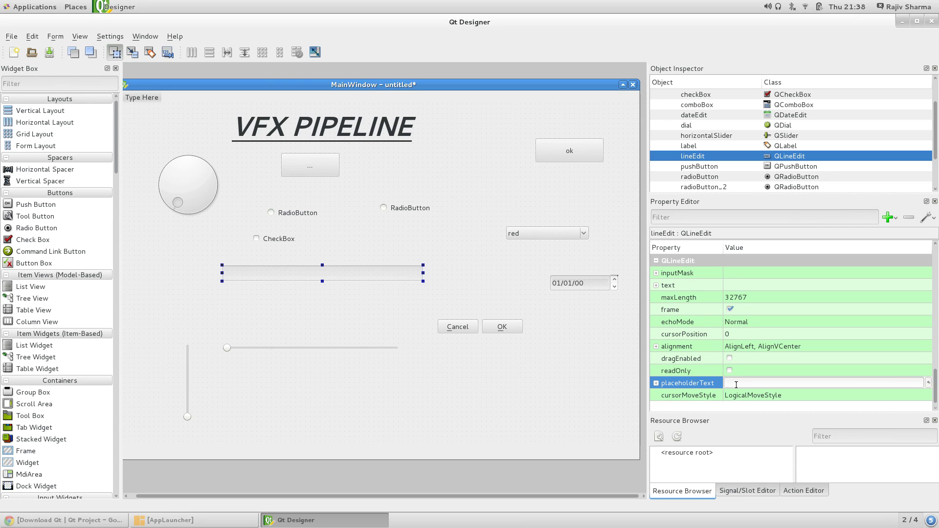
{"action": "type", "text": "default text"}
{"action": "key", "text": "Return"}
{"action": "left_click", "coordinate": [254, 312]}
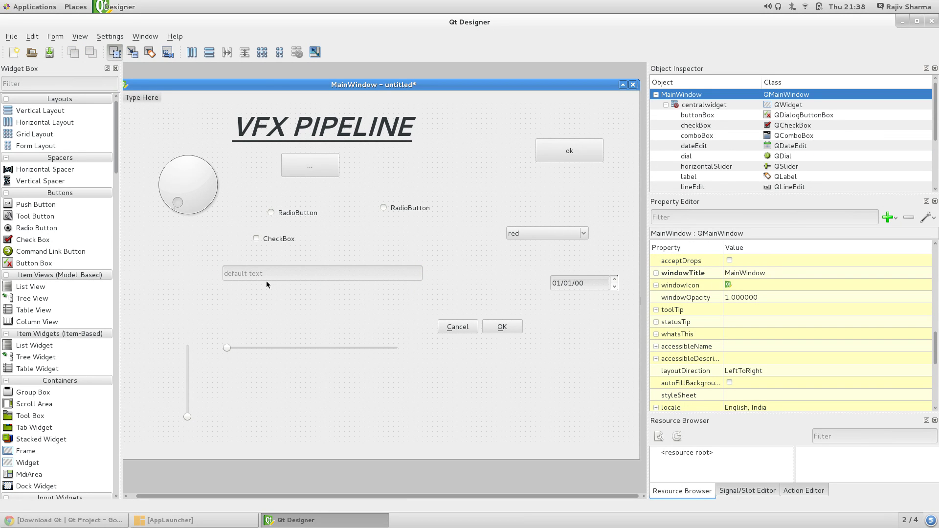
Step: Preview the form and try out its radio buttons, check box and line edit, entering "sssss" as sample text
{"action": "left_click", "coordinate": [55, 37]}
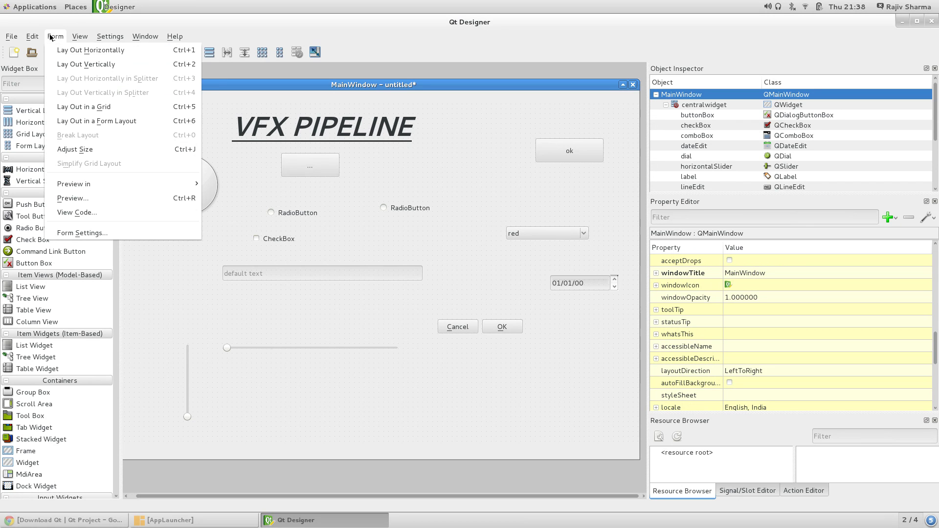
{"action": "left_click", "coordinate": [111, 197]}
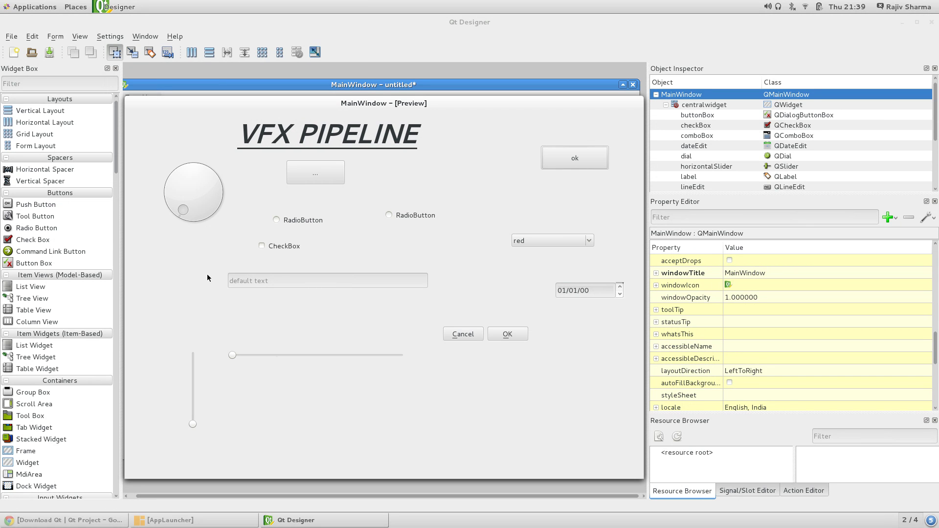
{"action": "left_click", "coordinate": [282, 280]}
{"action": "left_click", "coordinate": [276, 221]}
{"action": "left_click", "coordinate": [390, 216]}
{"action": "left_click", "coordinate": [264, 246]}
{"action": "left_click", "coordinate": [293, 281]}
{"action": "type", "text": "sssss"}
{"action": "left_click", "coordinate": [285, 221]}
{"action": "left_click", "coordinate": [401, 216]}
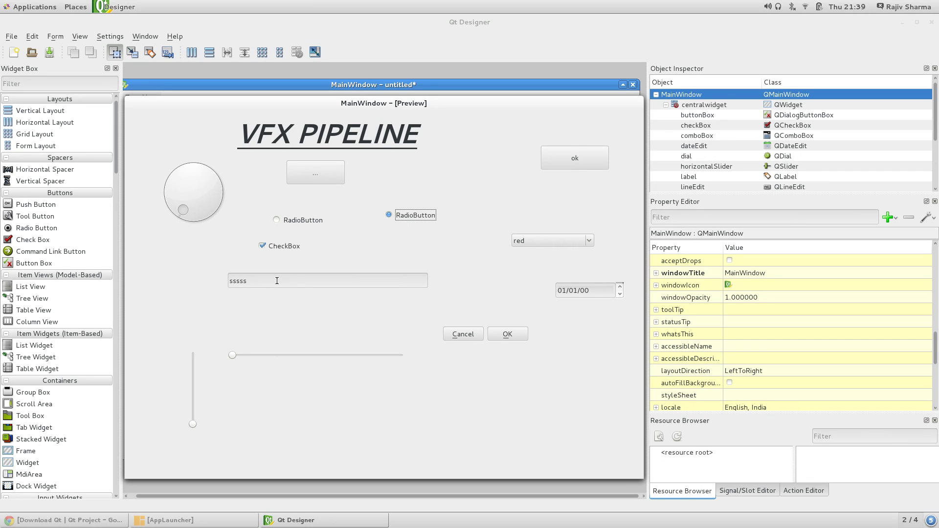
Step: Clear the line edit in the preview, try the Cancel button and close the preview window
{"action": "key", "text": "Tab"}
{"action": "key", "text": "BackSpace"}
{"action": "left_click", "coordinate": [462, 334]}
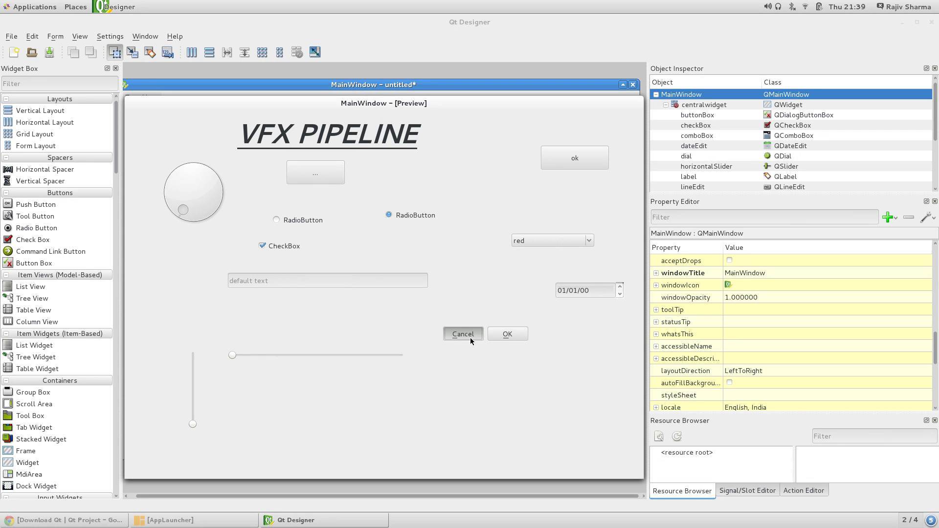
{"action": "right_click", "coordinate": [475, 102]}
{"action": "left_click", "coordinate": [544, 260]}
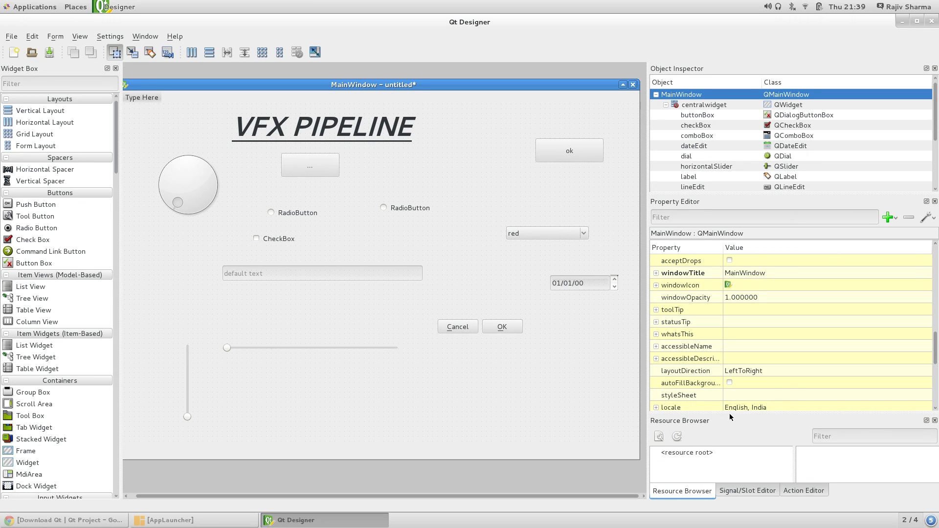
Step: Make the Resource Browser taller and move the ok push button to the lower-right corner of the form
{"action": "left_click_drag", "start_coordinate": [715, 414], "coordinate": [715, 347]}
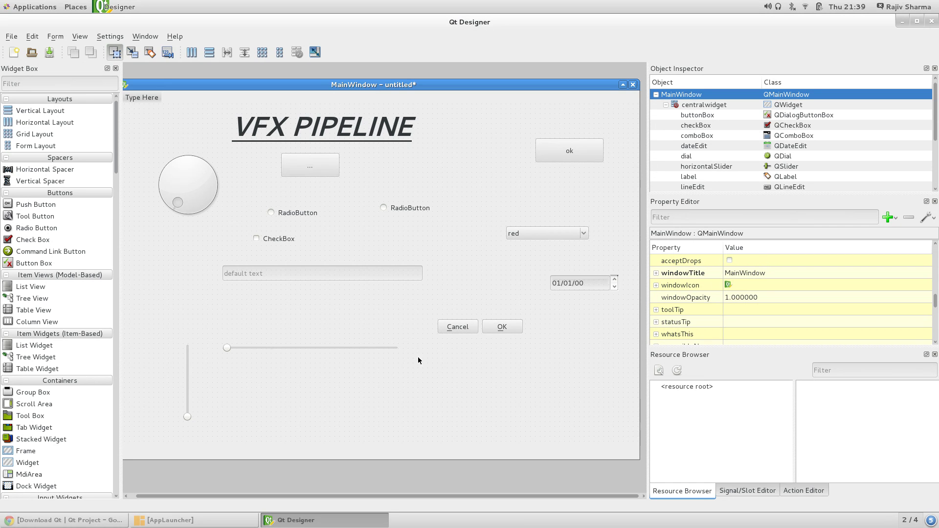
{"action": "left_click_drag", "start_coordinate": [567, 151], "coordinate": [579, 411]}
{"action": "left_click", "coordinate": [526, 164]}
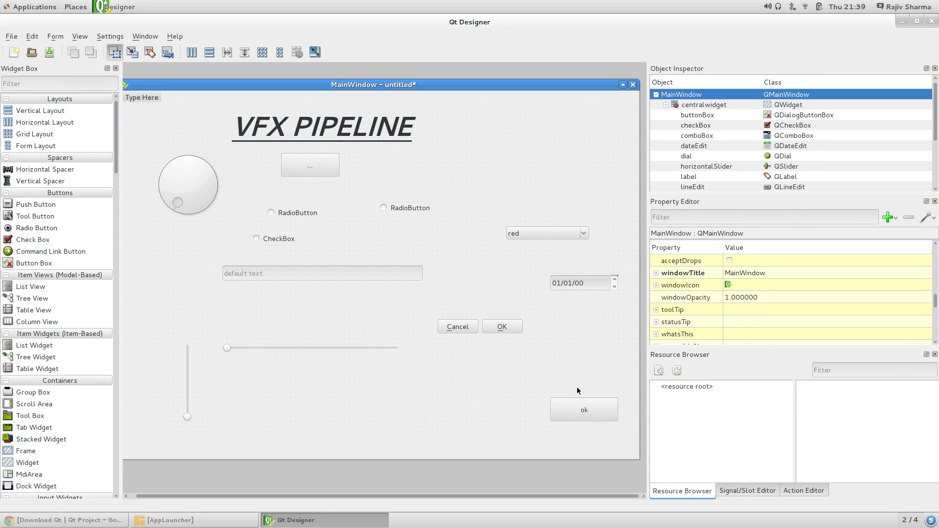
{"action": "left_click", "coordinate": [577, 413]}
Step: Switch to AppLauncher and view the icon buttons of its Production, MX Studio and Testing categories
{"action": "left_click", "coordinate": [166, 520]}
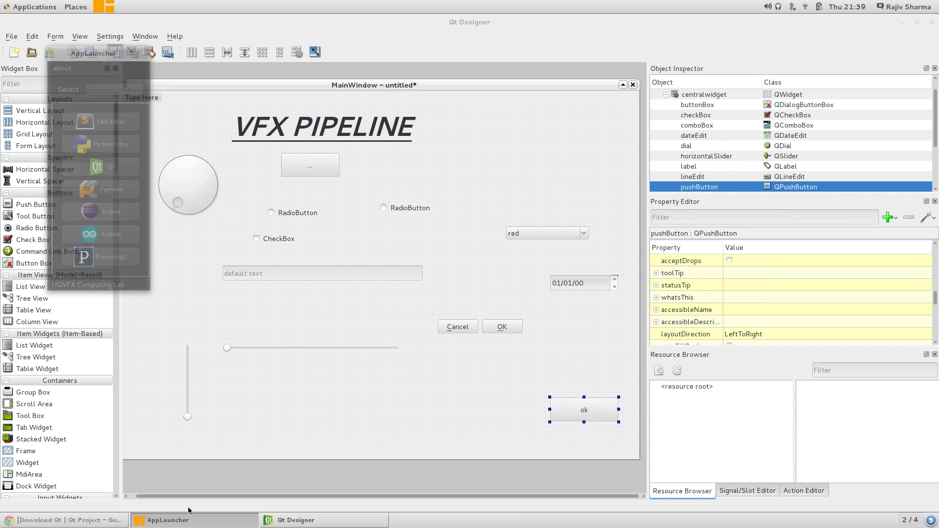
{"action": "left_click", "coordinate": [117, 92]}
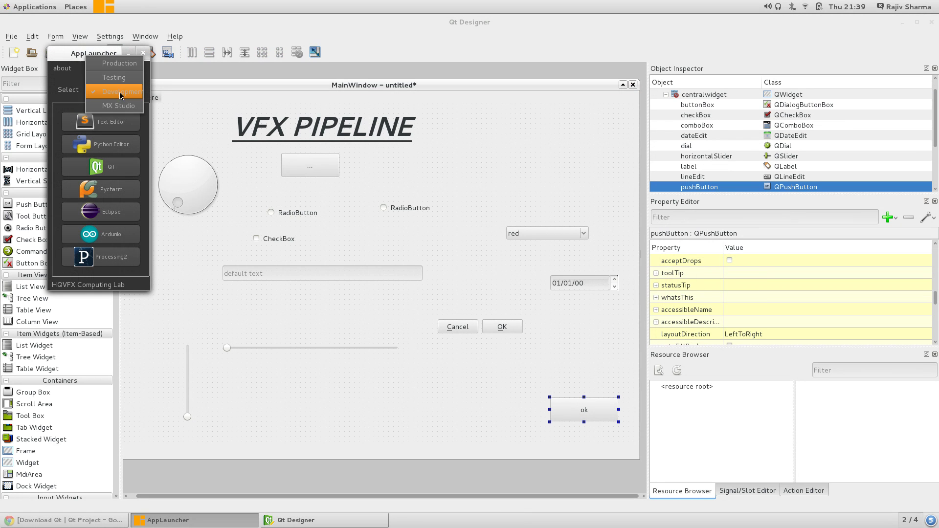
{"action": "left_click", "coordinate": [127, 65]}
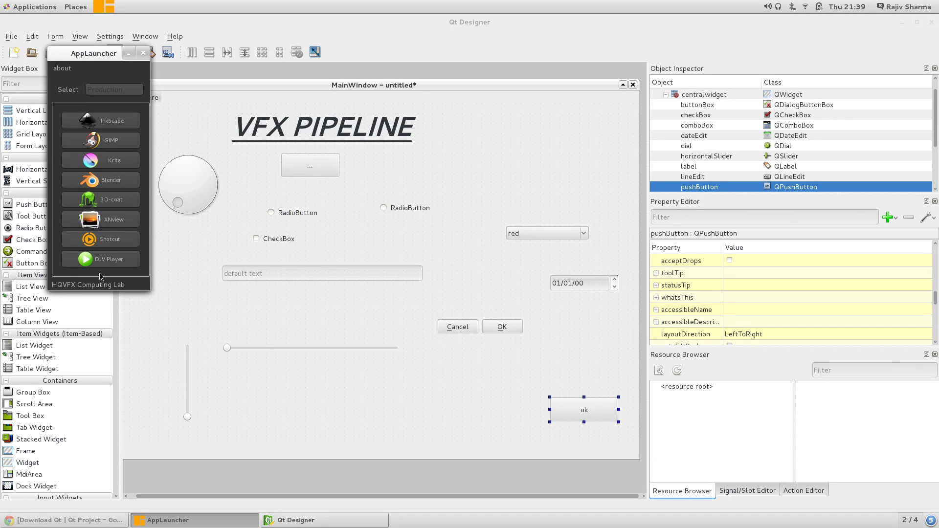
{"action": "left_click", "coordinate": [116, 92]}
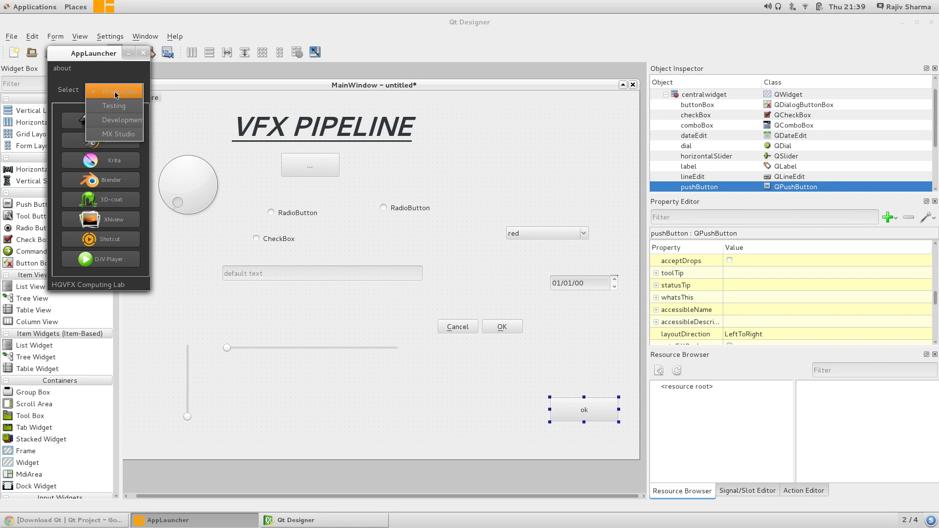
{"action": "left_click", "coordinate": [113, 133]}
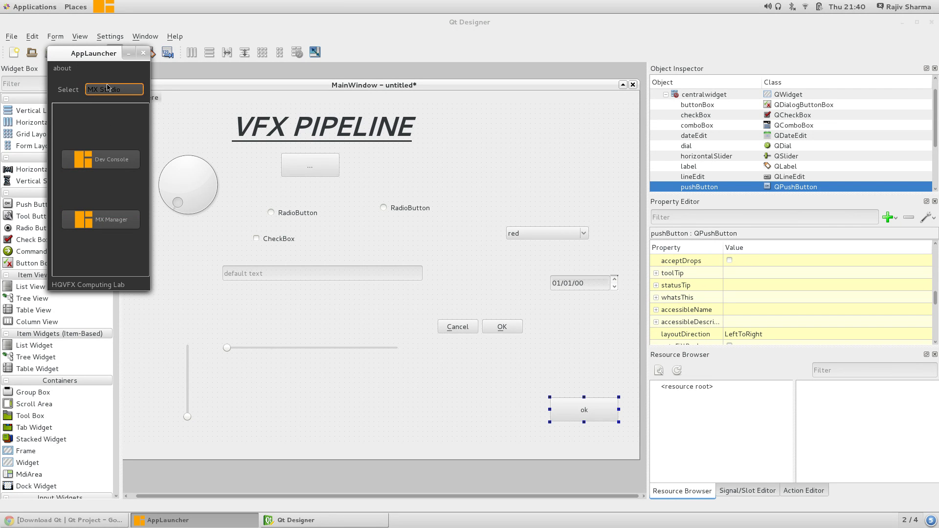
{"action": "left_click", "coordinate": [116, 89]}
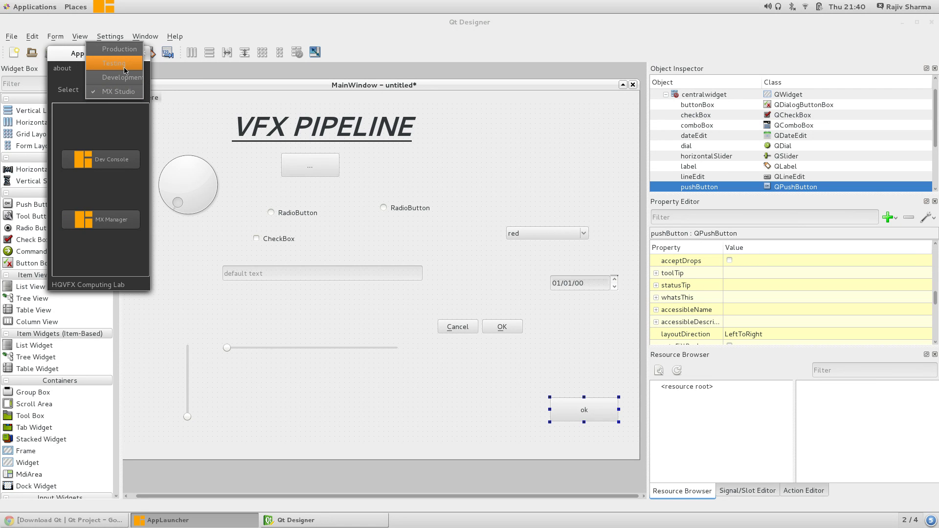
{"action": "left_click", "coordinate": [124, 70]}
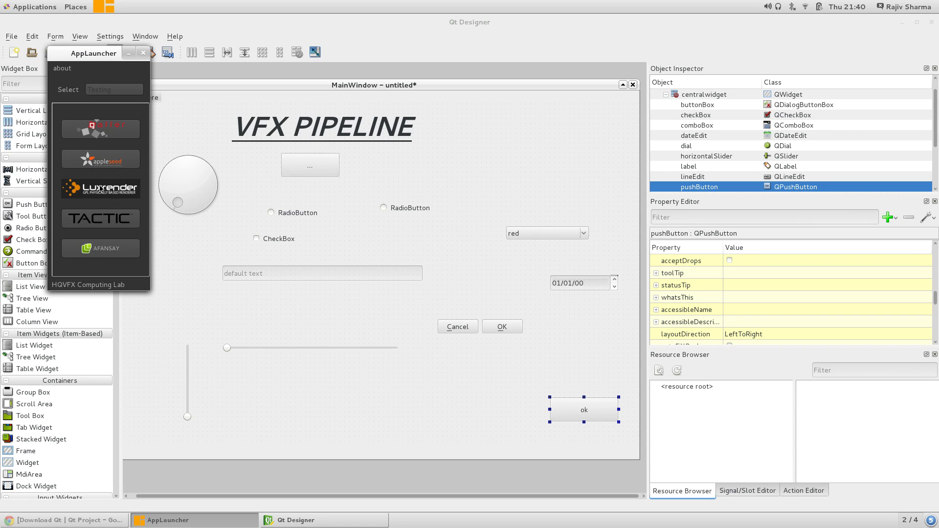
Step: Return to Qt Designer and start creating a new resource file for the form through the resource editor
{"action": "left_click", "coordinate": [699, 388]}
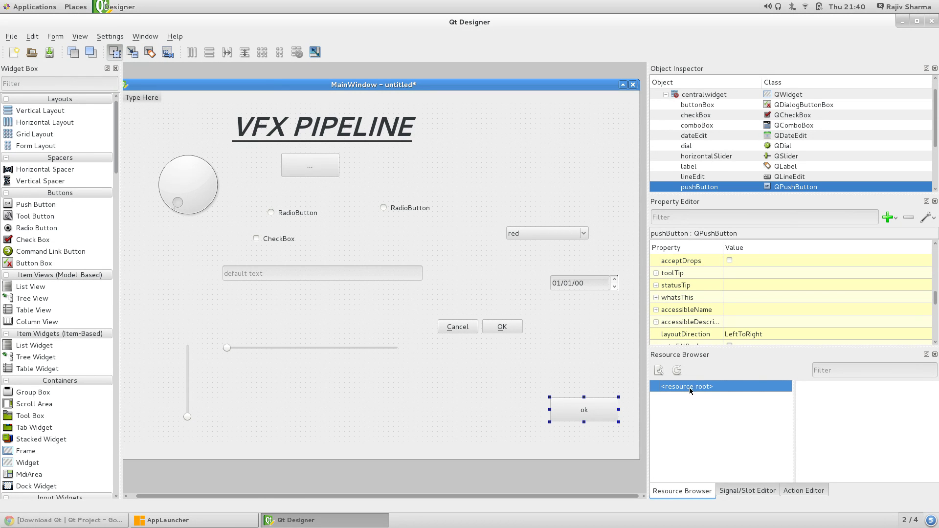
{"action": "left_click", "coordinate": [391, 385]}
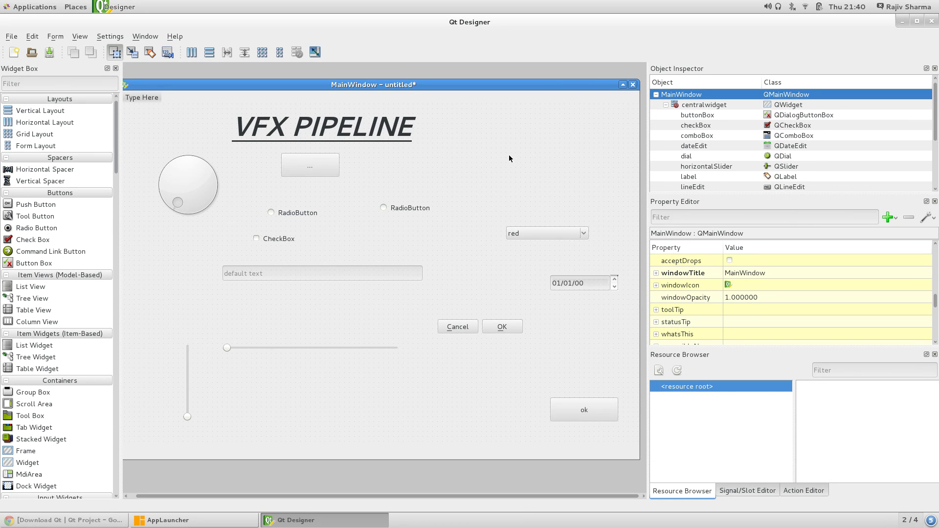
{"action": "left_click", "coordinate": [659, 371]}
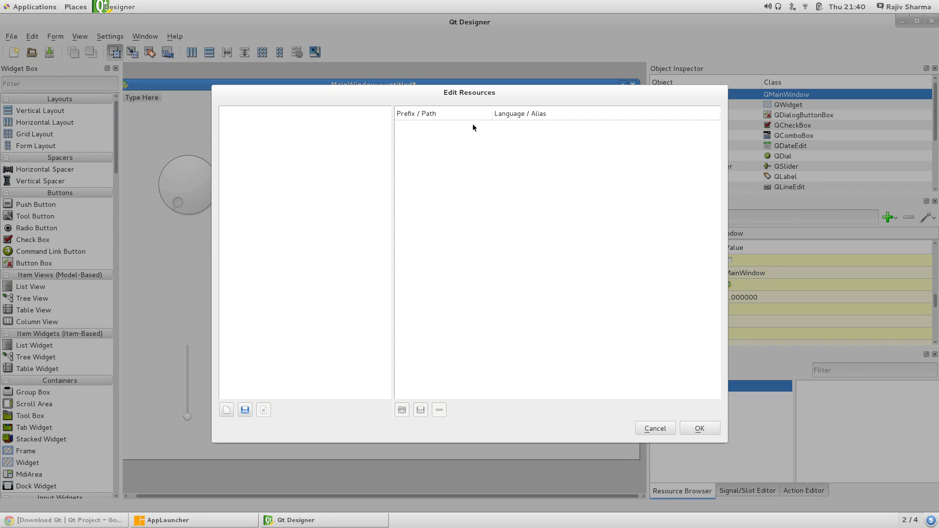
{"action": "left_click", "coordinate": [226, 410]}
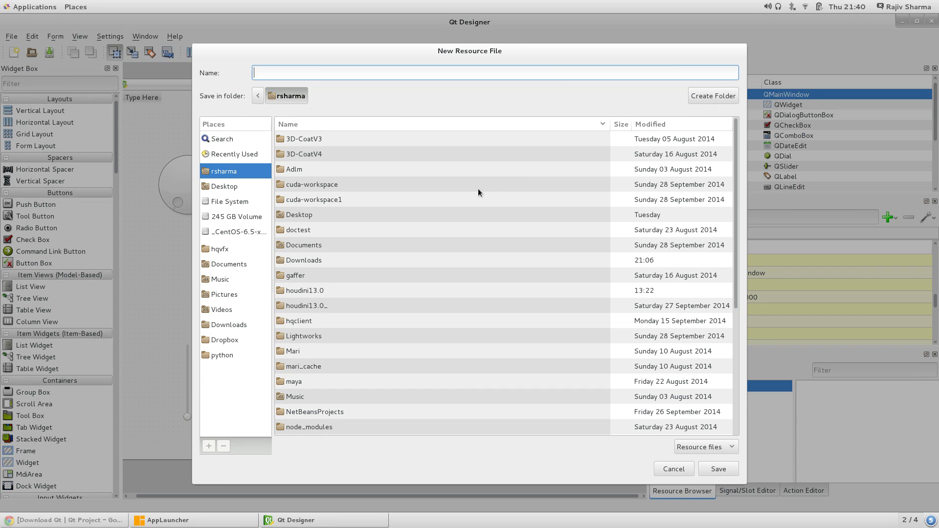
{"action": "left_click", "coordinate": [719, 95]}
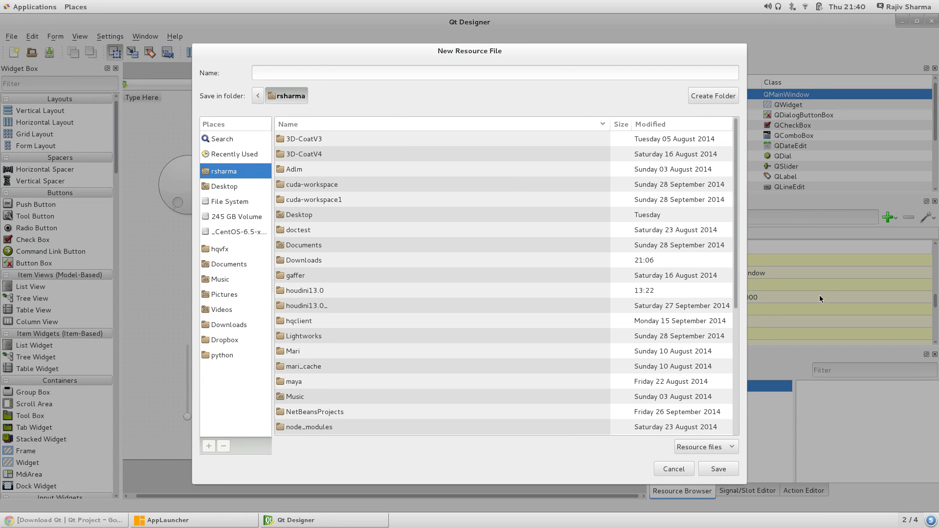
{"action": "left_click_drag", "start_coordinate": [735, 271], "coordinate": [752, 261]}
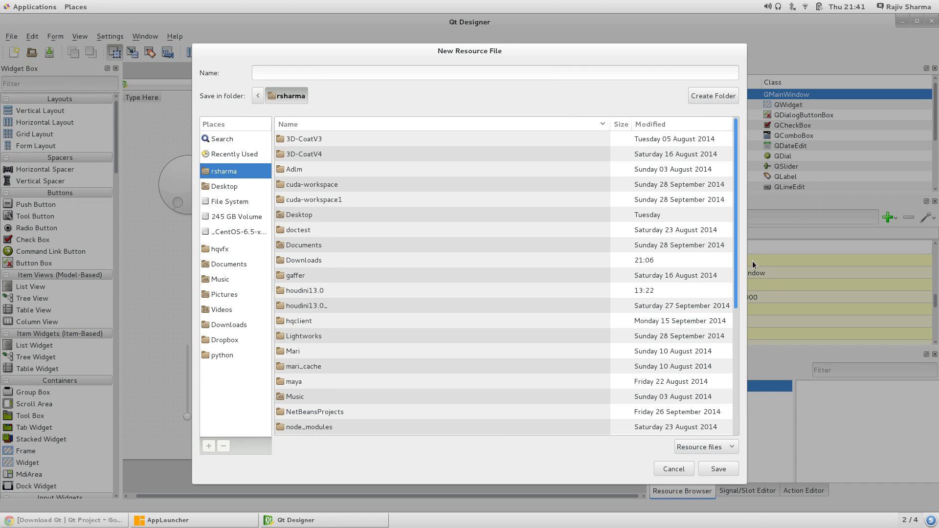
{"action": "left_click", "coordinate": [707, 95]}
{"action": "key", "text": "Escape"}
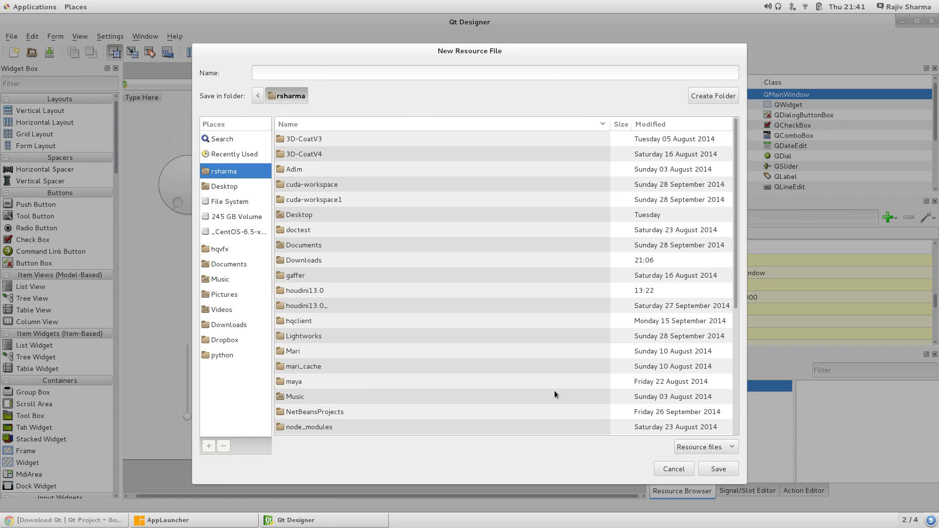
Step: Choose the temp folder inside hqvfx as the save location for the new resource file
{"action": "scroll", "coordinate": [330, 236], "scroll_direction": "down", "scroll_amount": 3}
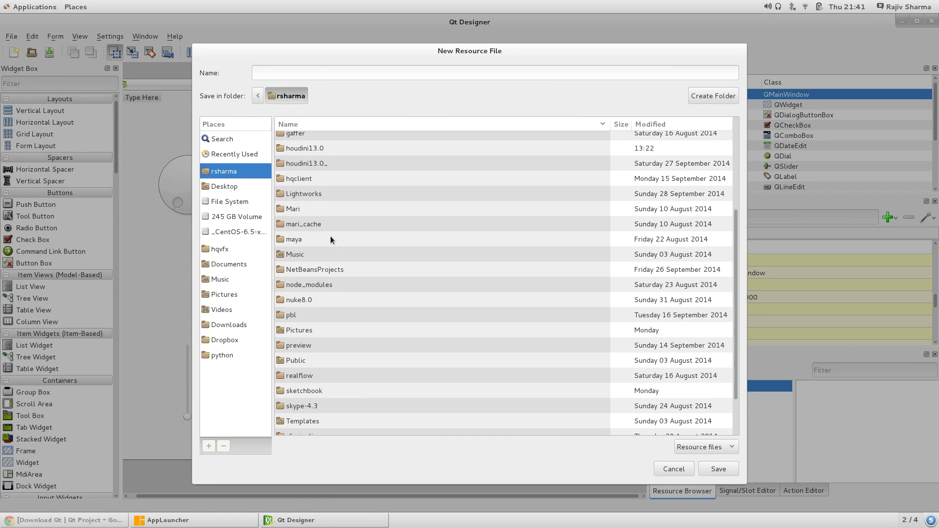
{"action": "scroll", "coordinate": [330, 236], "scroll_direction": "down", "scroll_amount": 2}
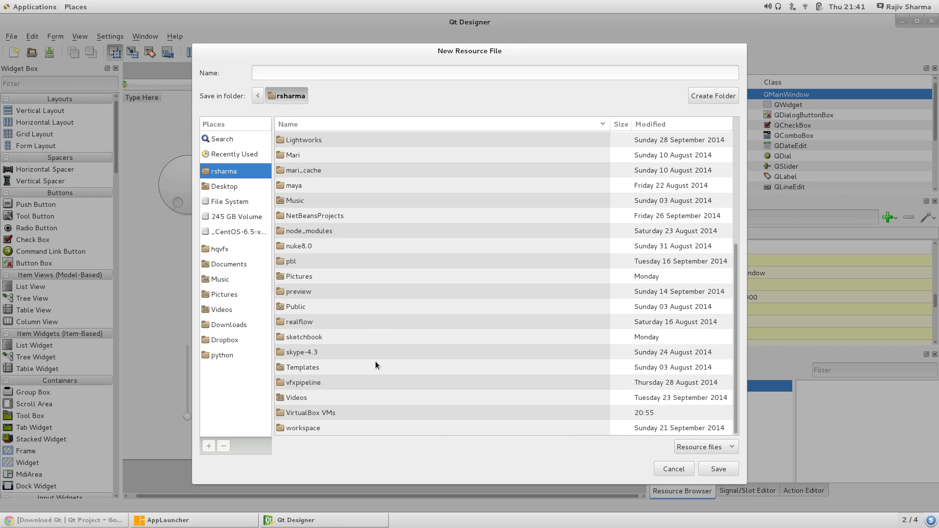
{"action": "left_click", "coordinate": [219, 250]}
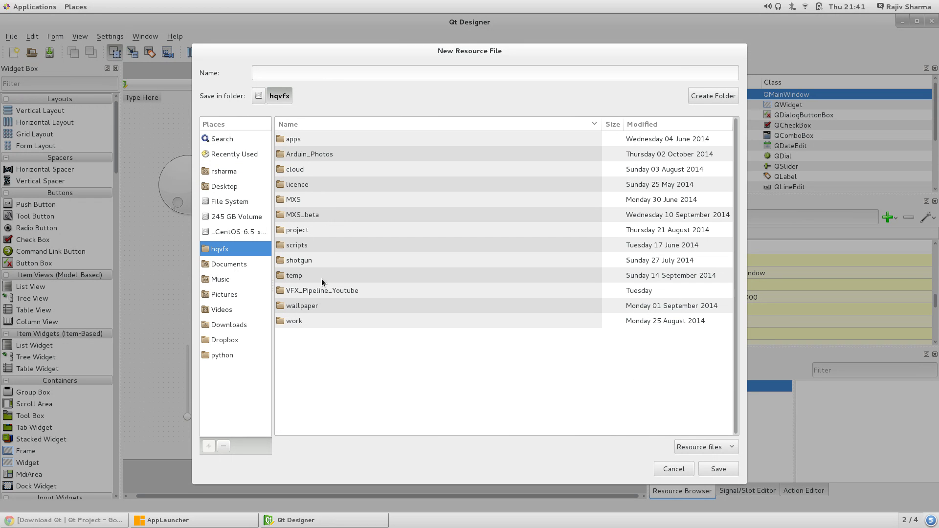
{"action": "double_click", "coordinate": [294, 276]}
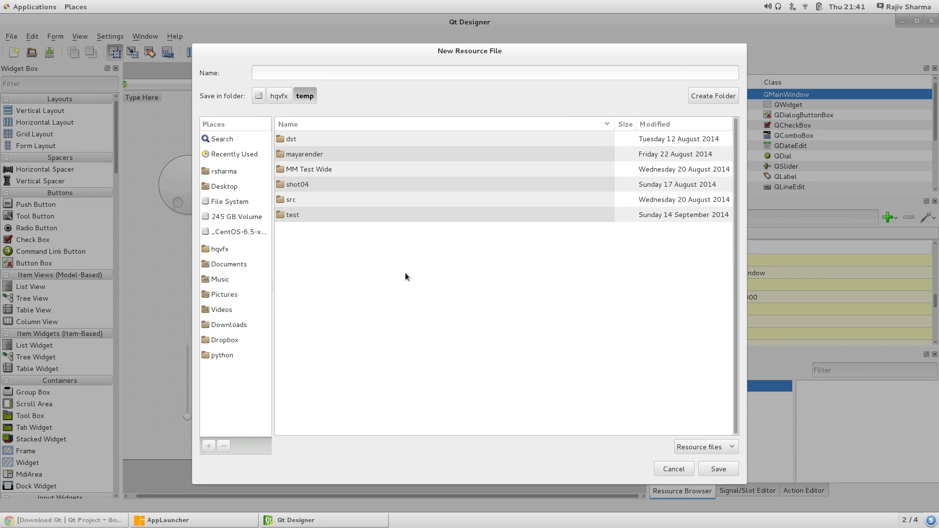
Step: Try to save the new resource file as "test" in the temp folder
{"action": "left_click", "coordinate": [350, 75]}
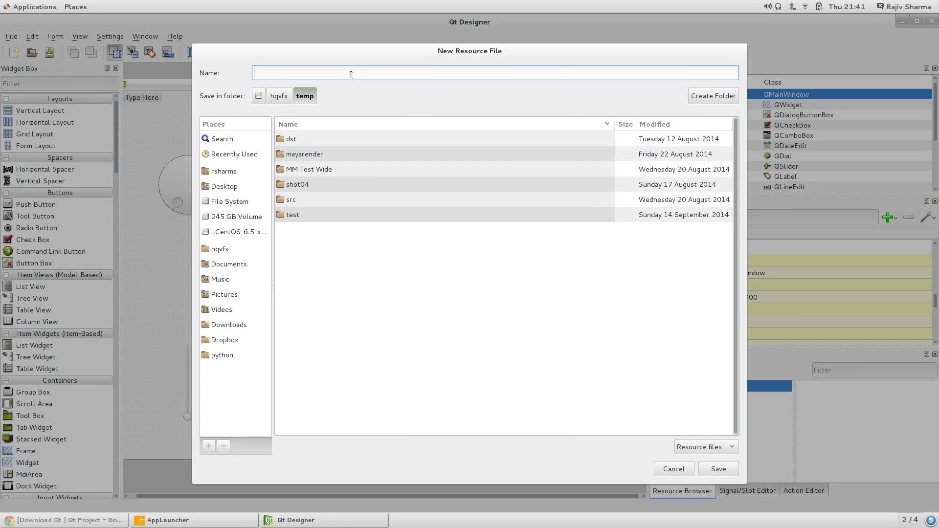
{"action": "type", "text": "test"}
{"action": "left_click", "coordinate": [729, 470]}
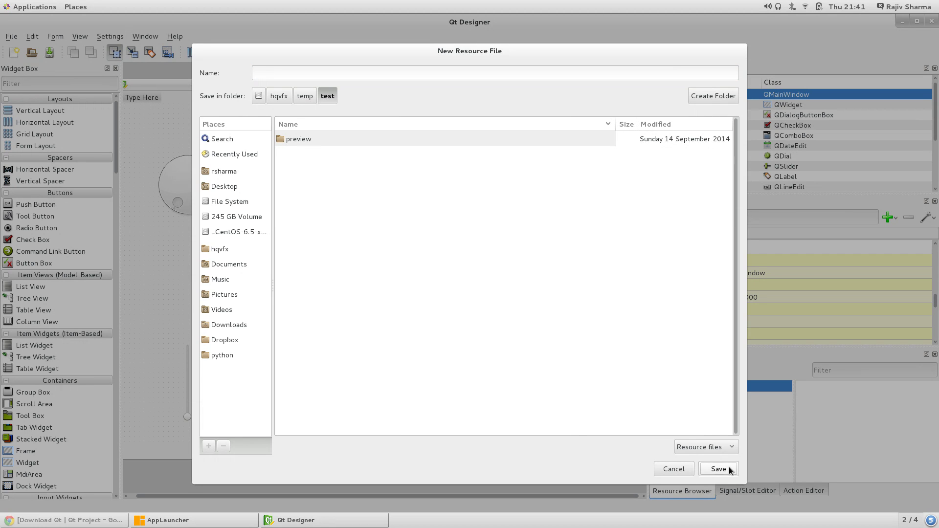
{"action": "left_click", "coordinate": [729, 471]}
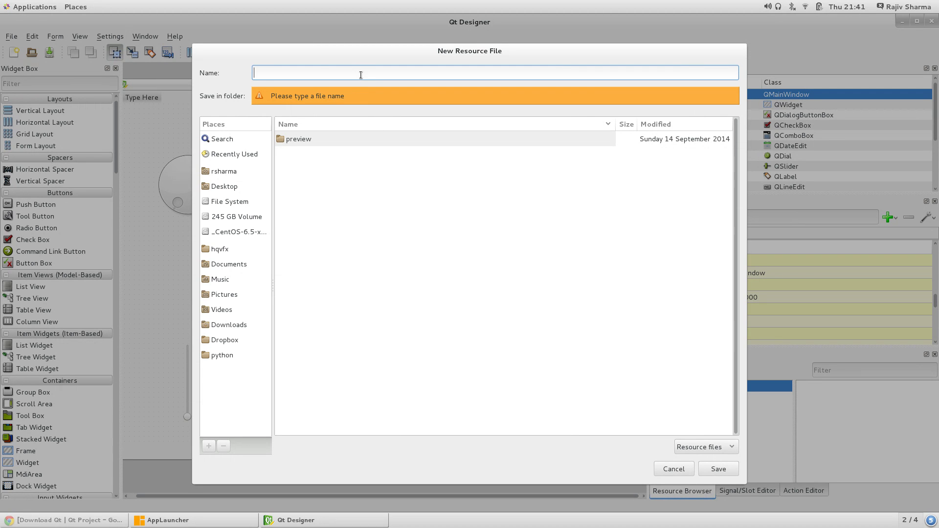
Step: Save the new resource file as test.qrc in the current test folder
{"action": "type", "text": "test"}
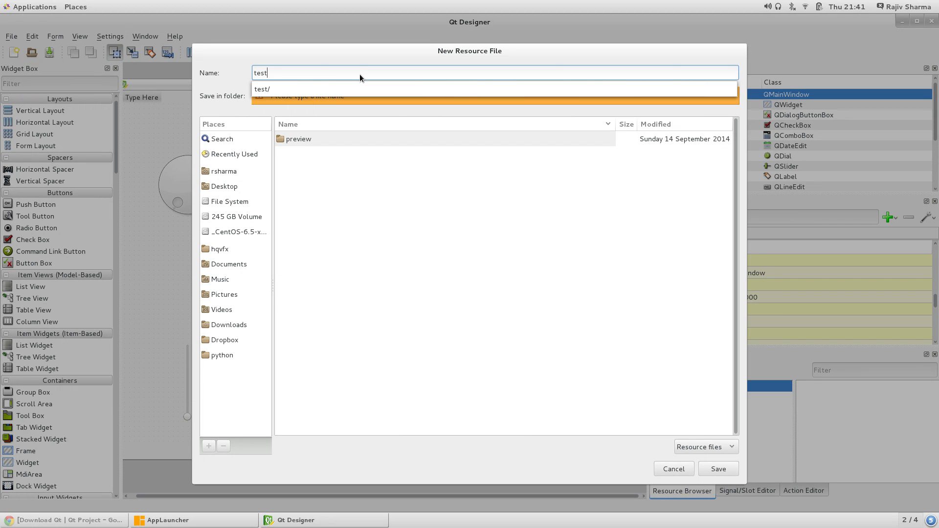
{"action": "type", "text": ".qrc"}
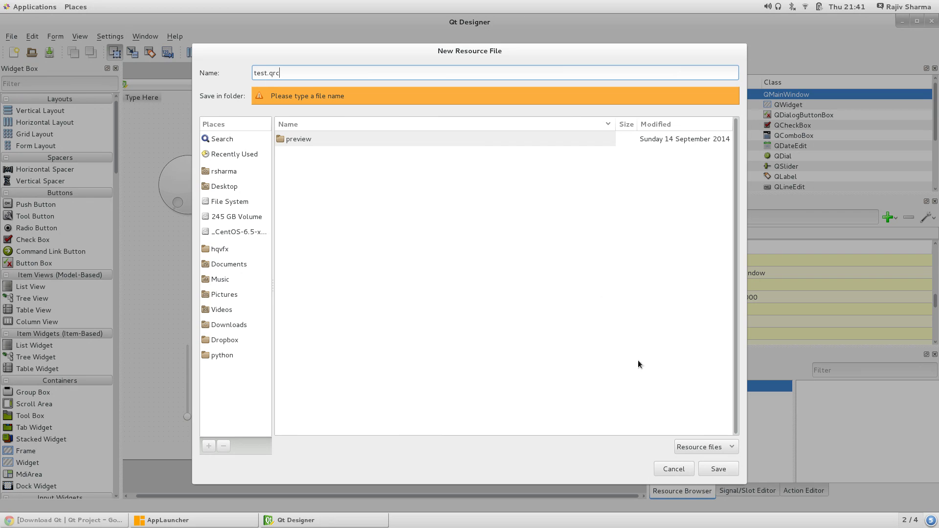
{"action": "left_click", "coordinate": [718, 469]}
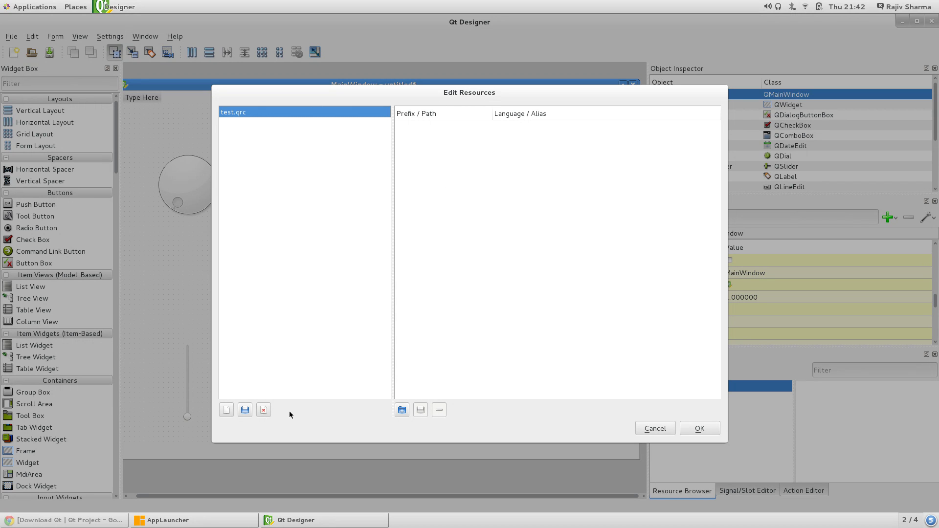
{"action": "left_click", "coordinate": [251, 409]}
{"action": "left_click", "coordinate": [673, 468]}
Step: Add a prefix named "icon" to the test.qrc resource file
{"action": "left_click", "coordinate": [402, 409]}
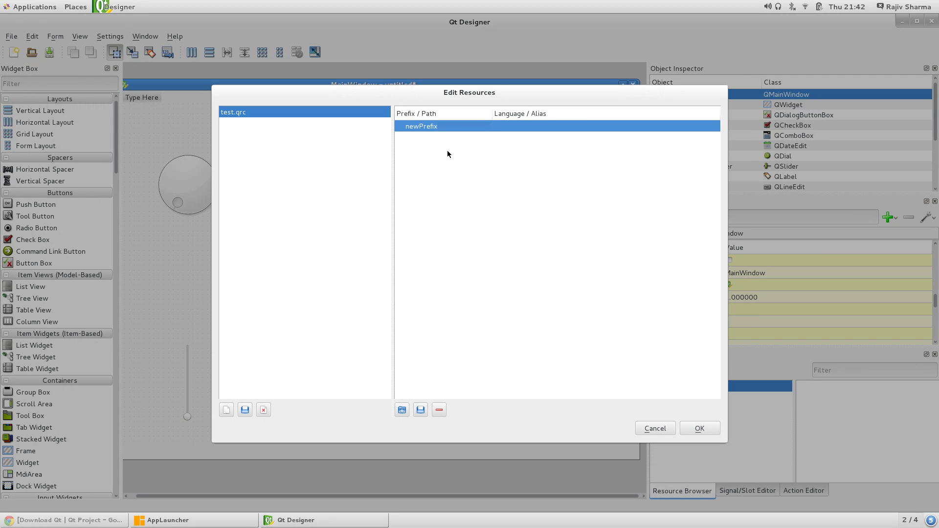
{"action": "key", "text": "Home"}
{"action": "key", "text": "shift+Right"}
{"action": "key", "text": "shift+Right"}
{"action": "key", "text": "shift+Right"}
{"action": "key", "text": "Return"}
Step: Start adding files to the icon prefix and browse to the /hqvfx/MXS/icons folder in an enlarged file dialog
{"action": "left_click", "coordinate": [424, 411]}
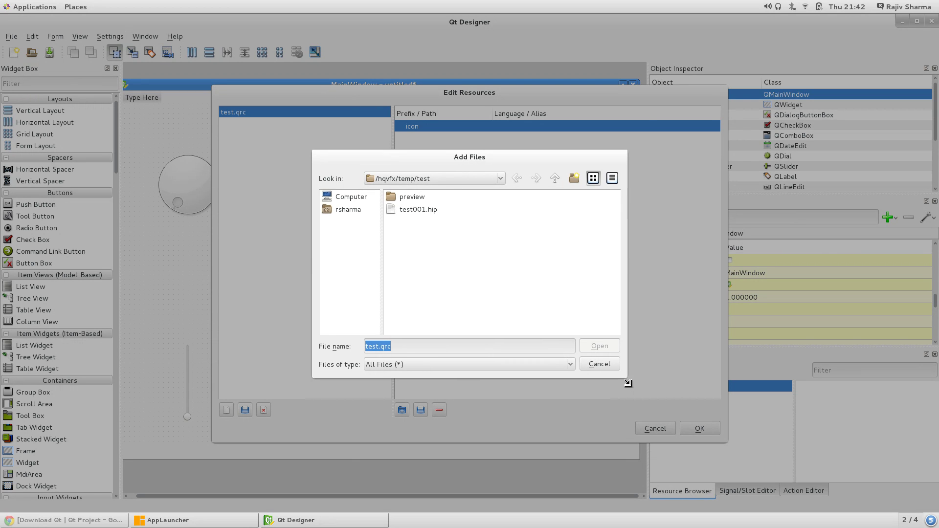
{"action": "left_click_drag", "start_coordinate": [619, 377], "coordinate": [719, 480]}
{"action": "left_click", "coordinate": [257, 96]}
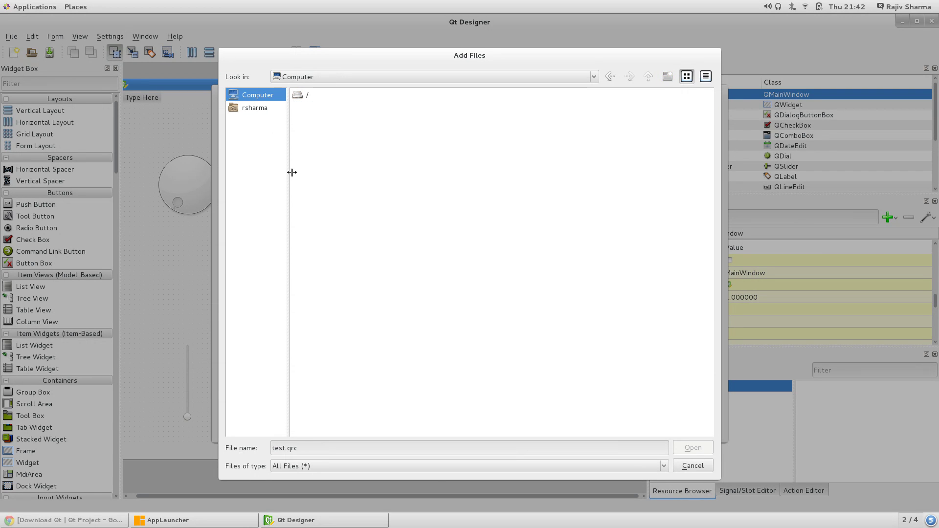
{"action": "double_click", "coordinate": [309, 93]}
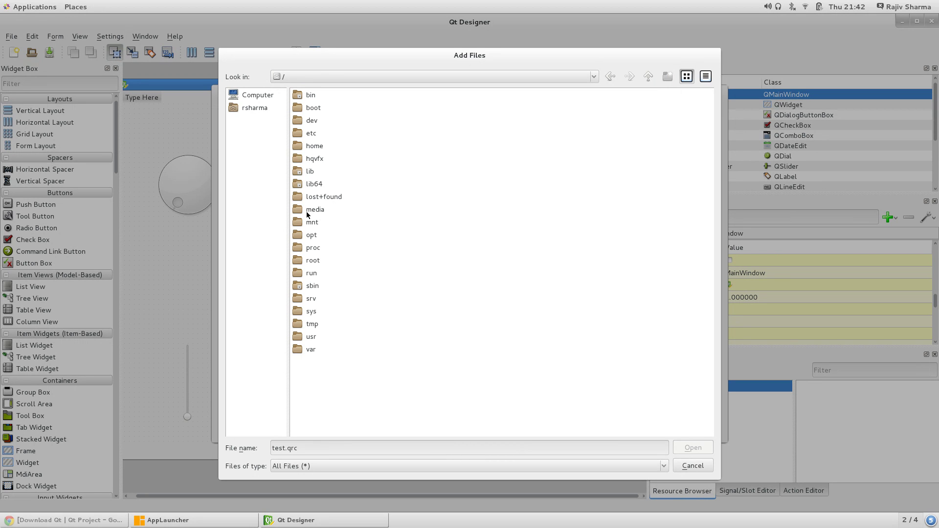
{"action": "double_click", "coordinate": [312, 159]}
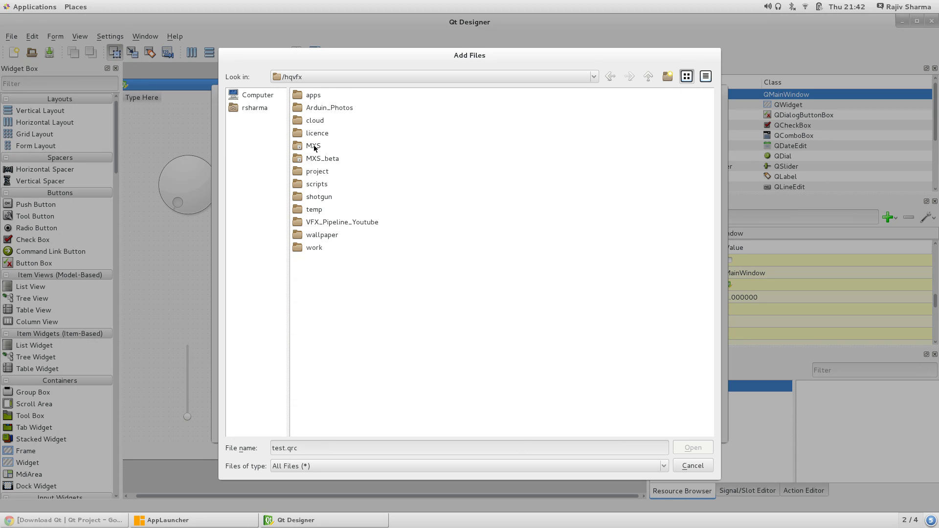
{"action": "double_click", "coordinate": [312, 146]}
{"action": "left_click", "coordinate": [317, 134]}
{"action": "double_click", "coordinate": [317, 134]}
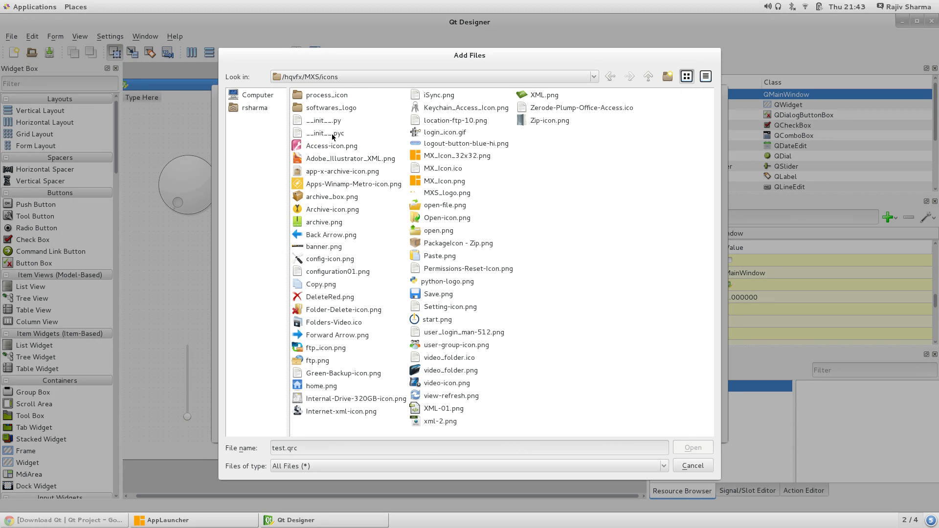
Step: Add MX_Icon.png to the icon prefix by copying it into the resource file's directory, and accept the resource changes
{"action": "left_click", "coordinate": [442, 182]}
{"action": "left_click", "coordinate": [693, 448]}
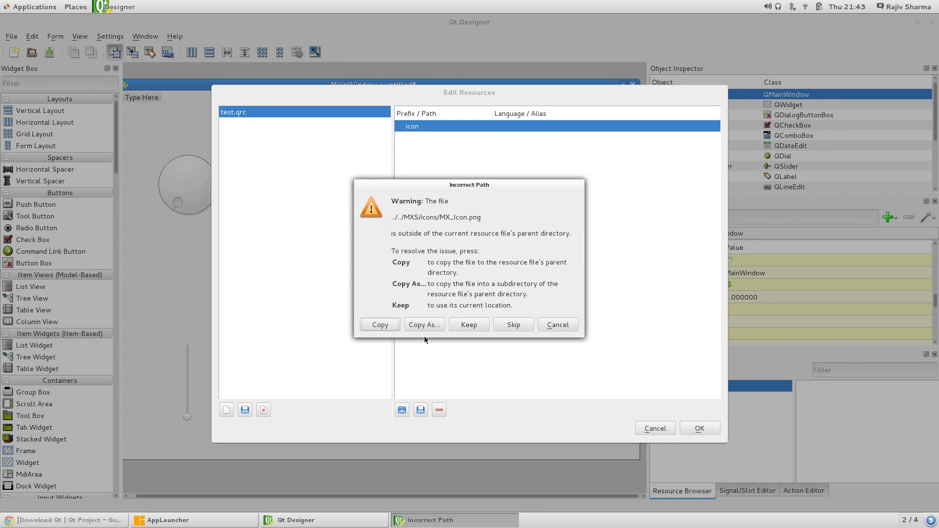
{"action": "left_click", "coordinate": [386, 327]}
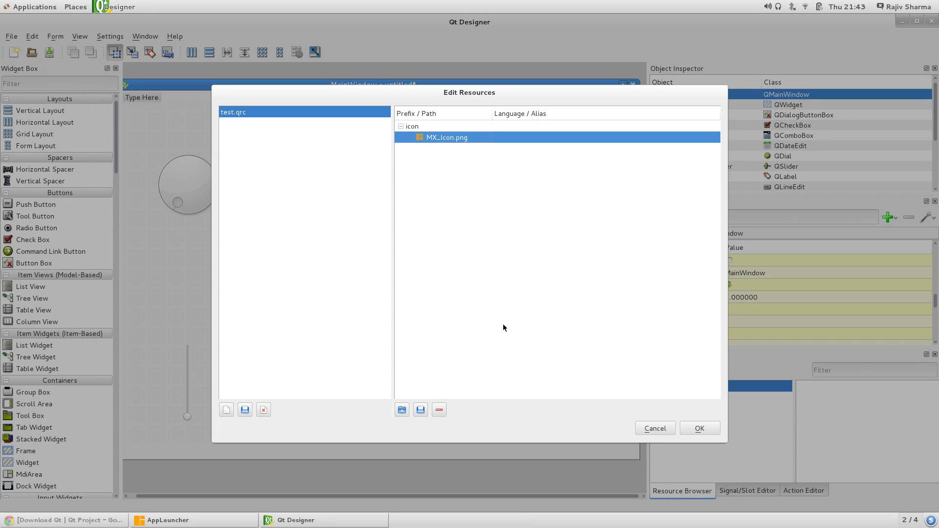
{"action": "left_click", "coordinate": [703, 427]}
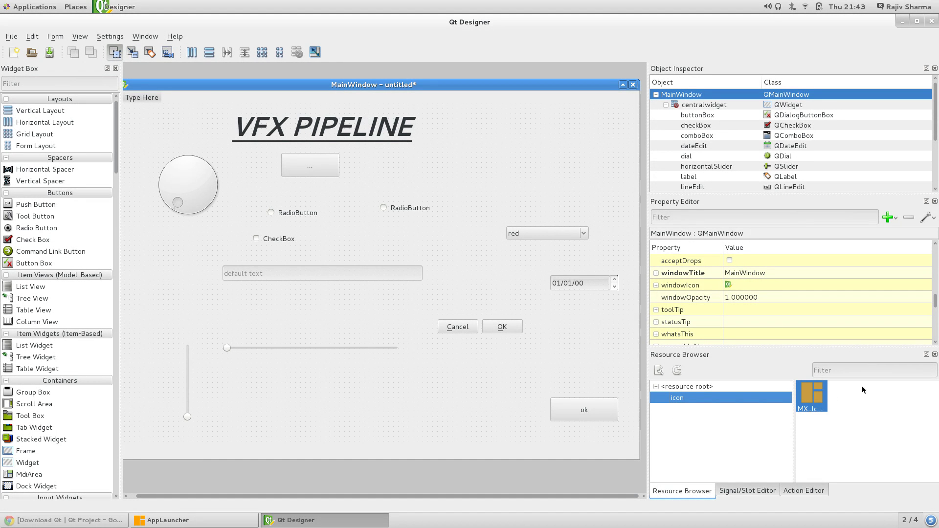
{"action": "left_click", "coordinate": [813, 396]}
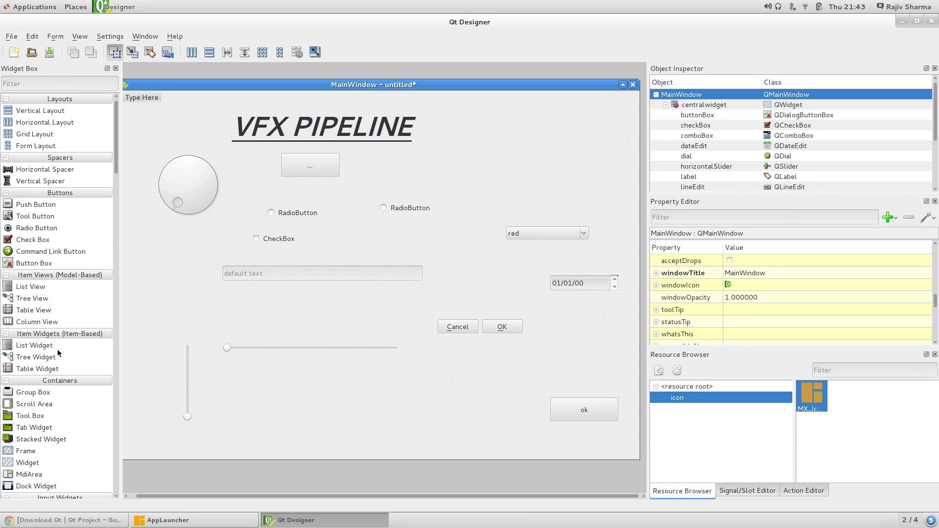
Step: Place a new Label widget on the form to the right of the VFX PIPELINE title
{"action": "scroll", "coordinate": [57, 353], "scroll_direction": "down", "scroll_amount": 10}
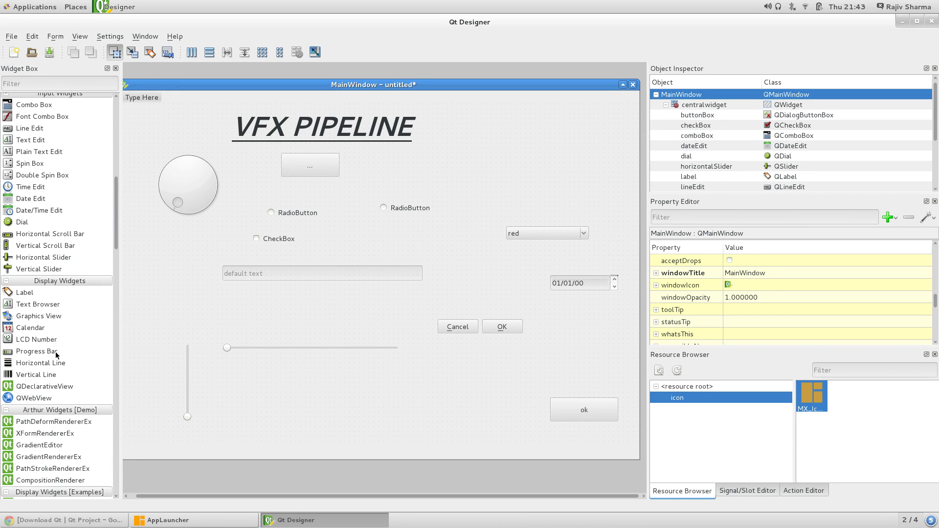
{"action": "scroll", "coordinate": [57, 353], "scroll_direction": "up", "scroll_amount": 4}
{"action": "left_click_drag", "start_coordinate": [22, 427], "coordinate": [540, 142]}
{"action": "double_click", "coordinate": [540, 141]}
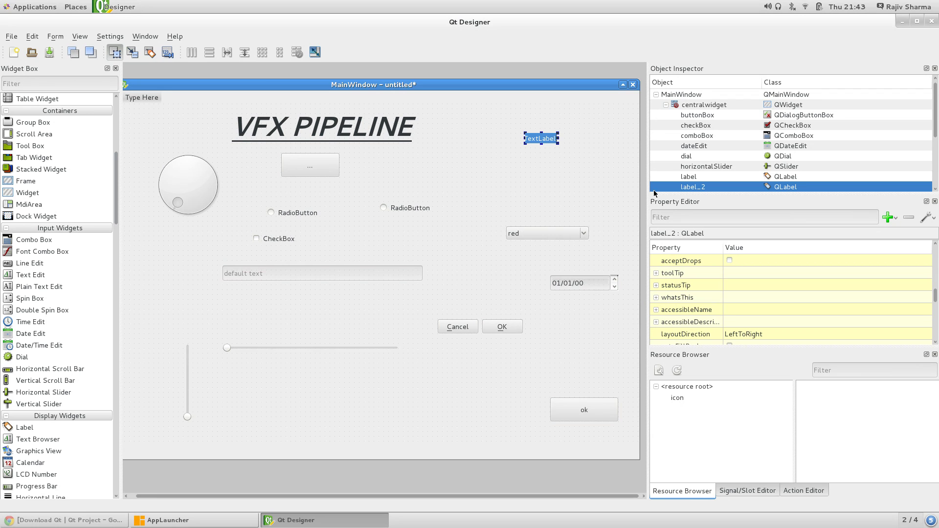
{"action": "left_click", "coordinate": [543, 171]}
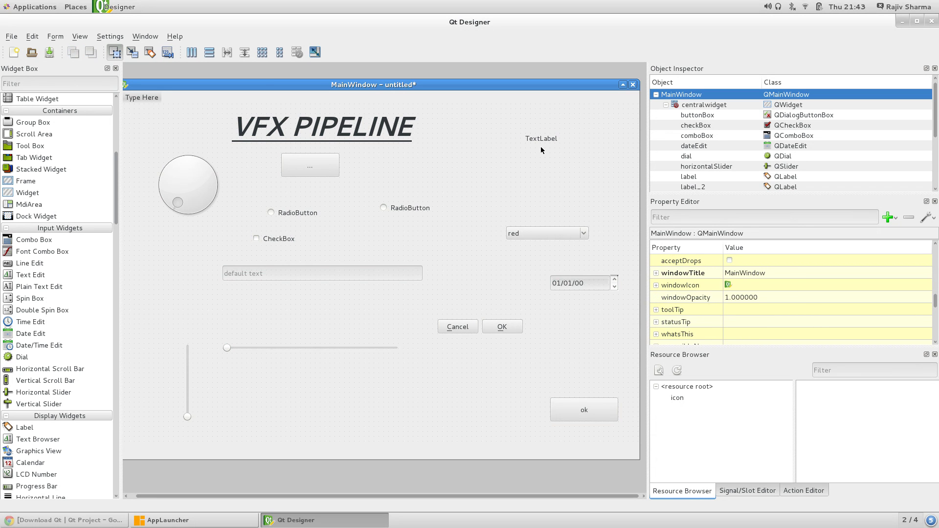
Step: Set the new label's pixmap property to the MX_Icon.png resource from the icon prefix
{"action": "left_click", "coordinate": [542, 141]}
{"action": "scroll", "coordinate": [781, 323], "scroll_direction": "down", "scroll_amount": 3}
{"action": "scroll", "coordinate": [781, 323], "scroll_direction": "down", "scroll_amount": 2}
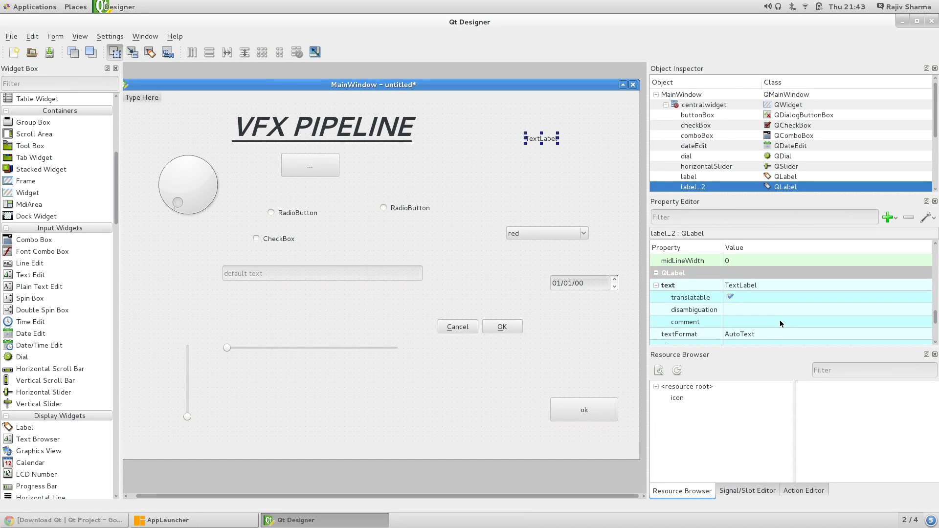
{"action": "scroll", "coordinate": [781, 311], "scroll_direction": "down", "scroll_amount": 1}
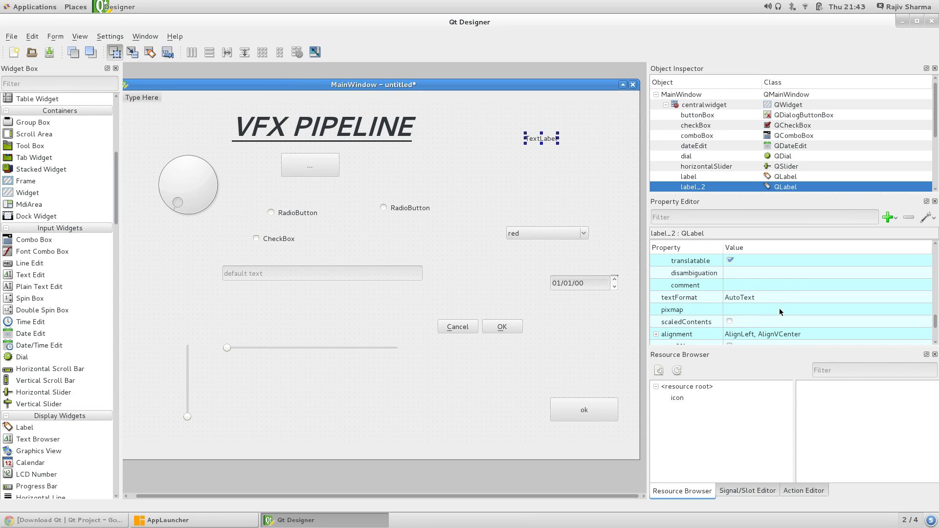
{"action": "left_click", "coordinate": [678, 313]}
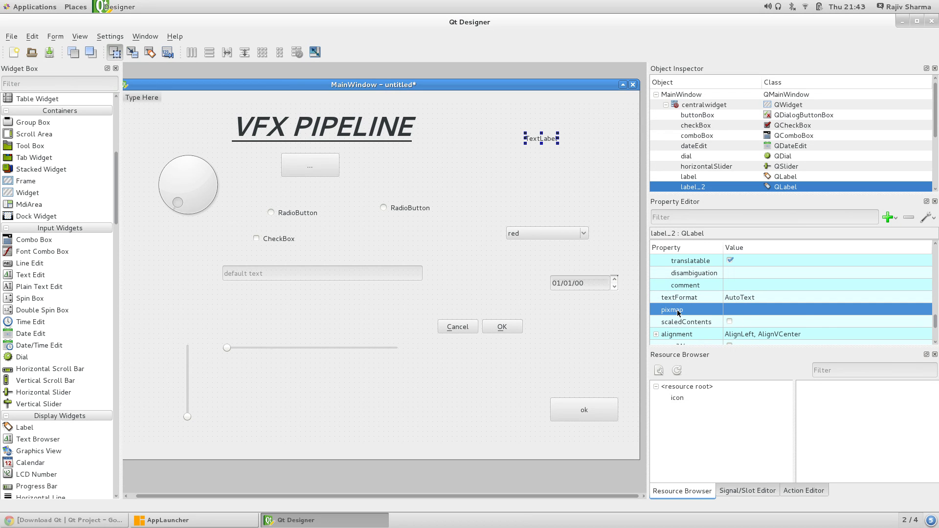
{"action": "left_click", "coordinate": [830, 313]}
{"action": "left_click", "coordinate": [920, 310]}
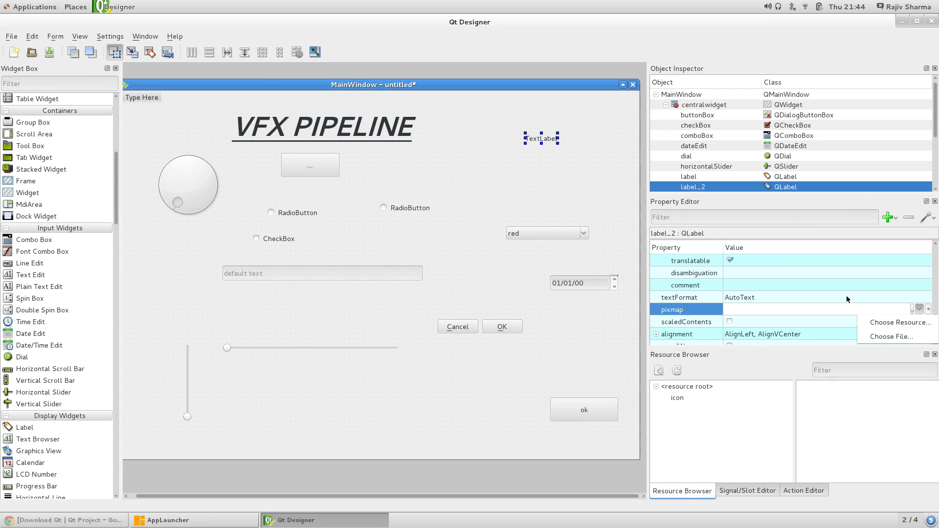
{"action": "left_click", "coordinate": [897, 322]}
{"action": "left_click", "coordinate": [182, 131]}
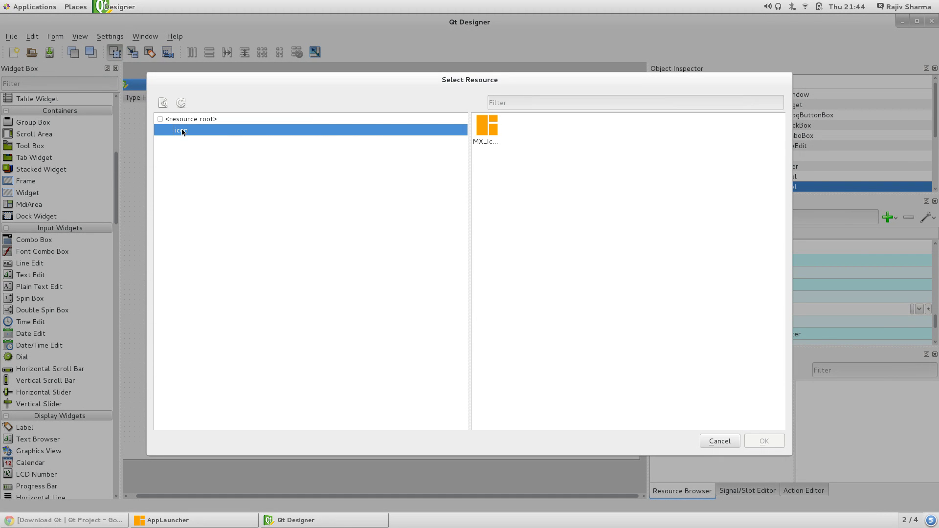
{"action": "left_click", "coordinate": [486, 126]}
{"action": "left_click", "coordinate": [757, 441]}
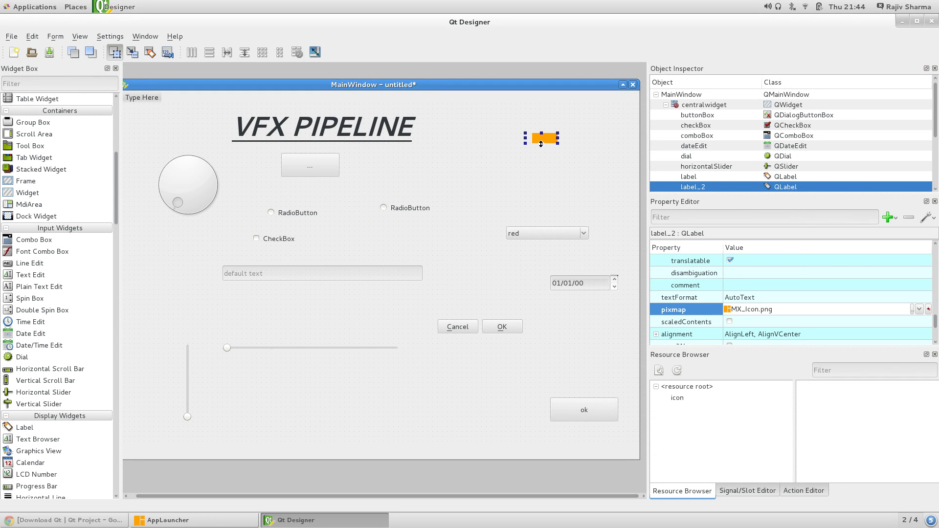
Step: Resize the image label to a small, roughly square box and move it directly beside the VFX PIPELINE title
{"action": "left_click_drag", "start_coordinate": [542, 143], "coordinate": [548, 207]}
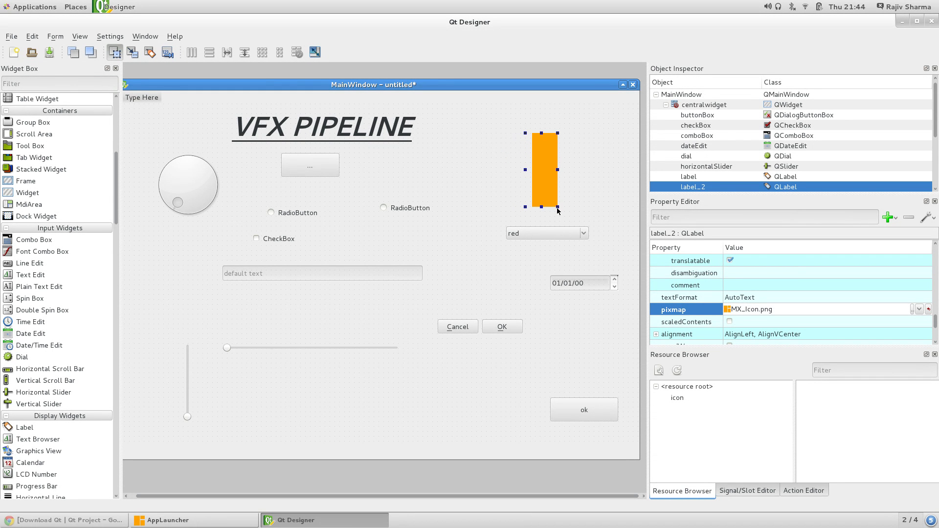
{"action": "left_click", "coordinate": [555, 207]}
{"action": "left_click", "coordinate": [555, 205]}
{"action": "left_click_drag", "start_coordinate": [558, 207], "coordinate": [683, 240]}
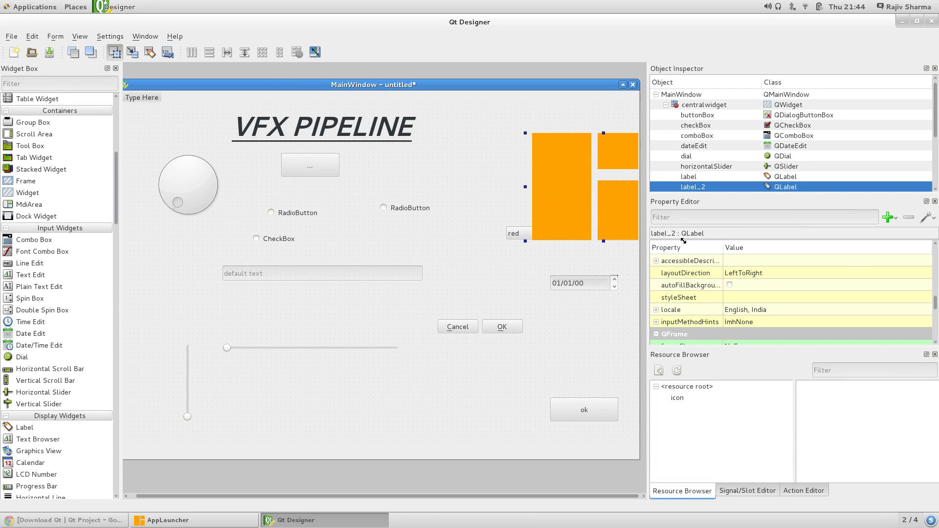
{"action": "left_click_drag", "start_coordinate": [587, 236], "coordinate": [504, 206]}
{"action": "left_click_drag", "start_coordinate": [595, 206], "coordinate": [503, 159]}
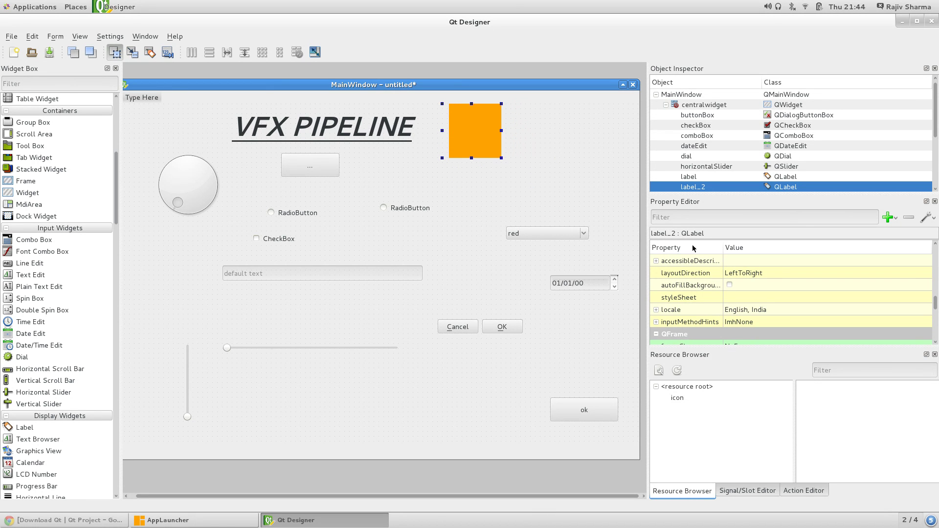
Step: Enable scaledContents for the image label, and enlarge and reposition it above the red combo box
{"action": "scroll", "coordinate": [785, 271], "scroll_direction": "down", "scroll_amount": 4}
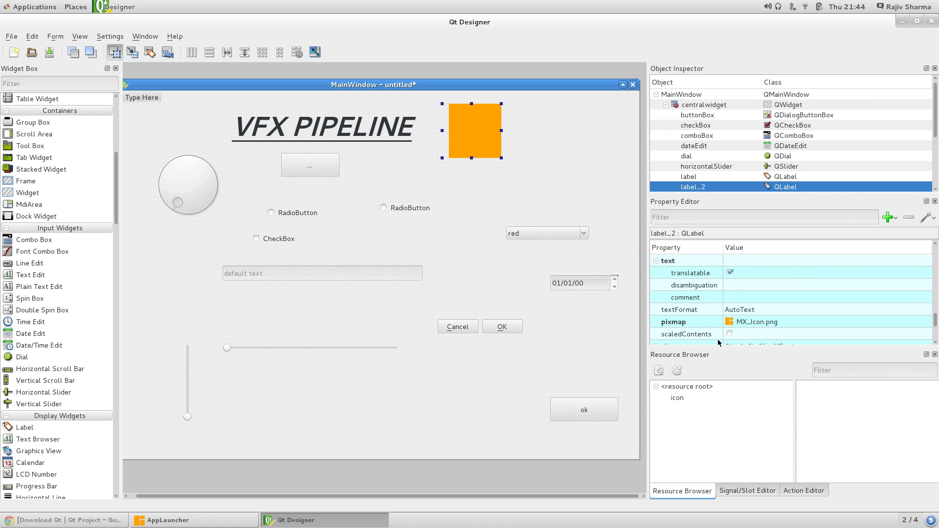
{"action": "scroll", "coordinate": [777, 322], "scroll_direction": "down", "scroll_amount": 2}
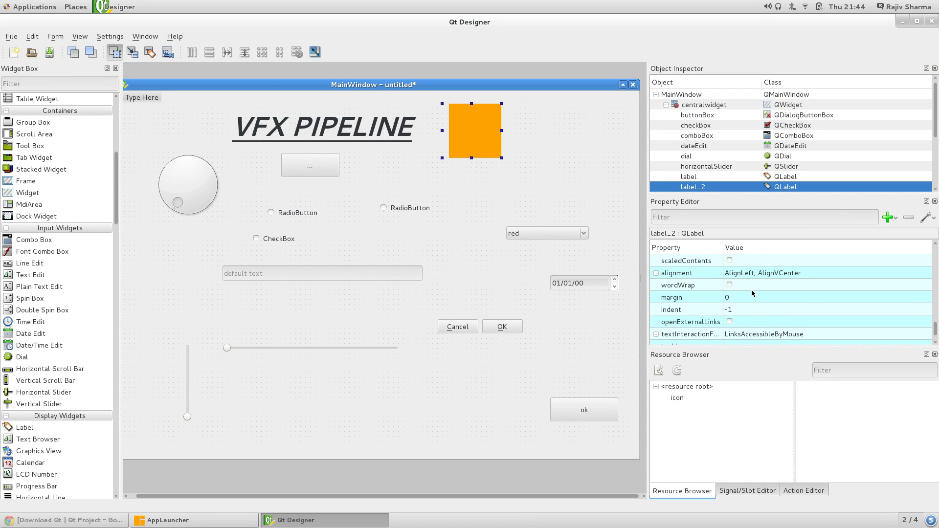
{"action": "scroll", "coordinate": [722, 303], "scroll_direction": "up", "scroll_amount": 1}
{"action": "left_click", "coordinate": [729, 297]}
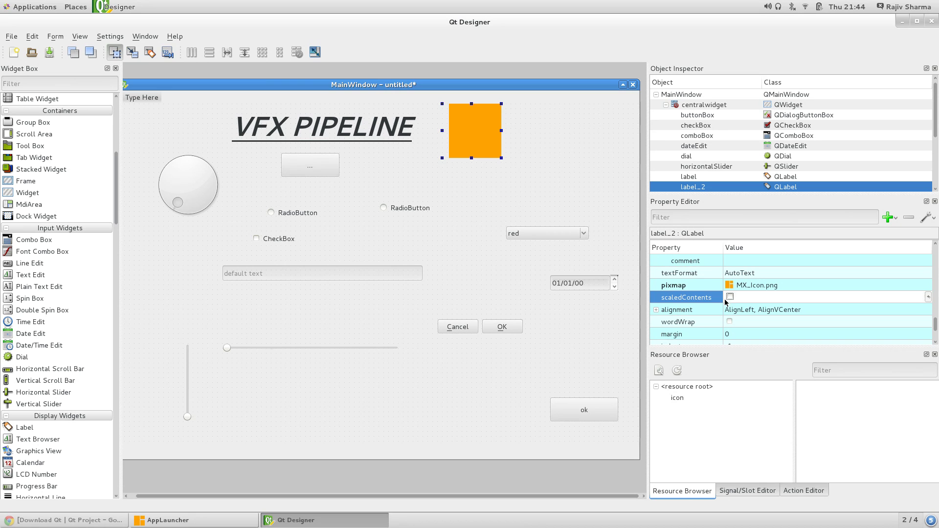
{"action": "left_click", "coordinate": [729, 298]}
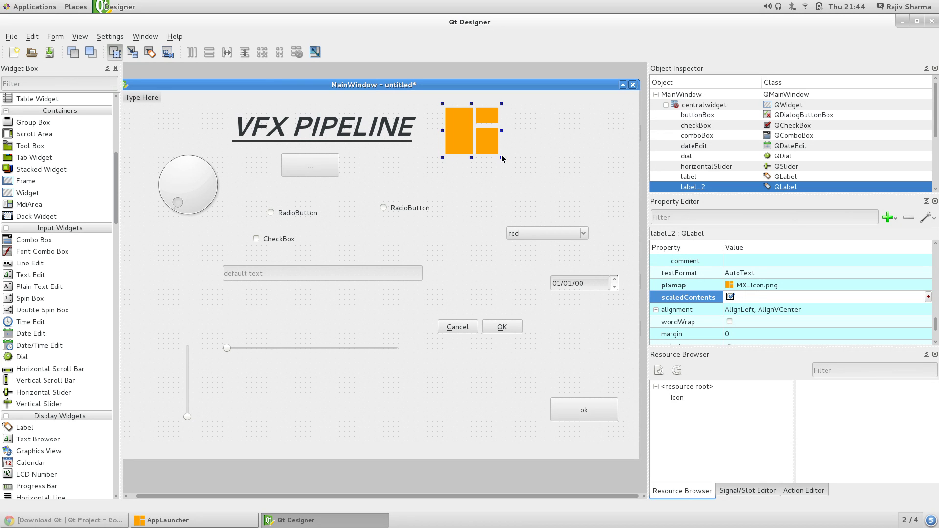
{"action": "left_click_drag", "start_coordinate": [501, 158], "coordinate": [589, 185]}
{"action": "left_click", "coordinate": [470, 171]}
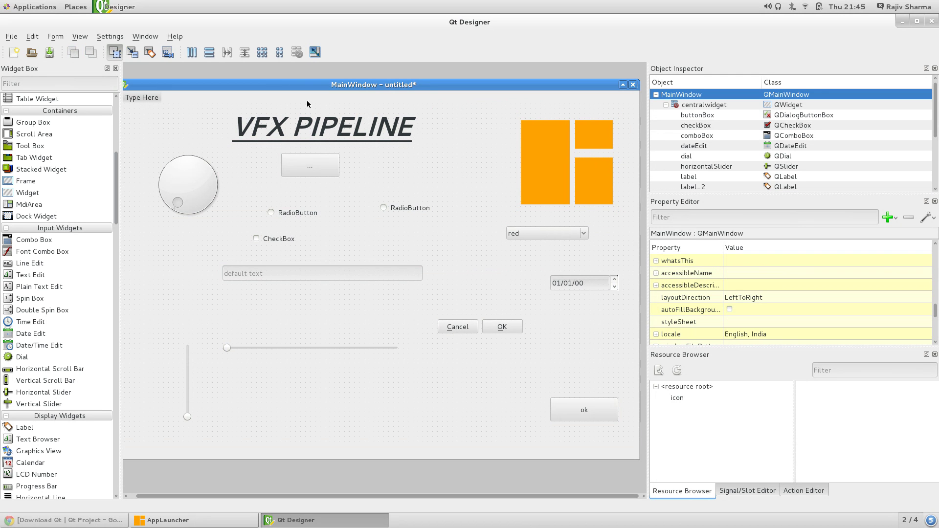
Step: Preview the form, try out its horizontal slider and dial, and close the preview
{"action": "left_click", "coordinate": [57, 37]}
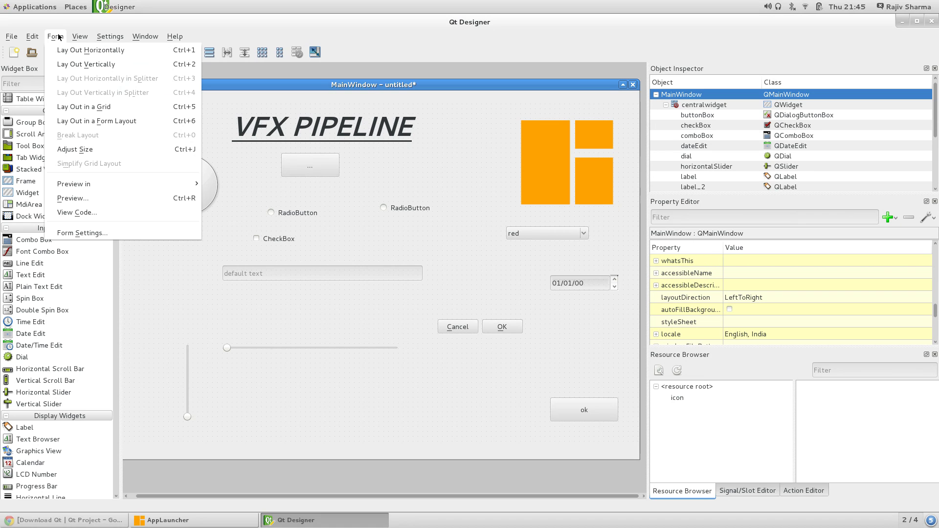
{"action": "left_click", "coordinate": [104, 198]}
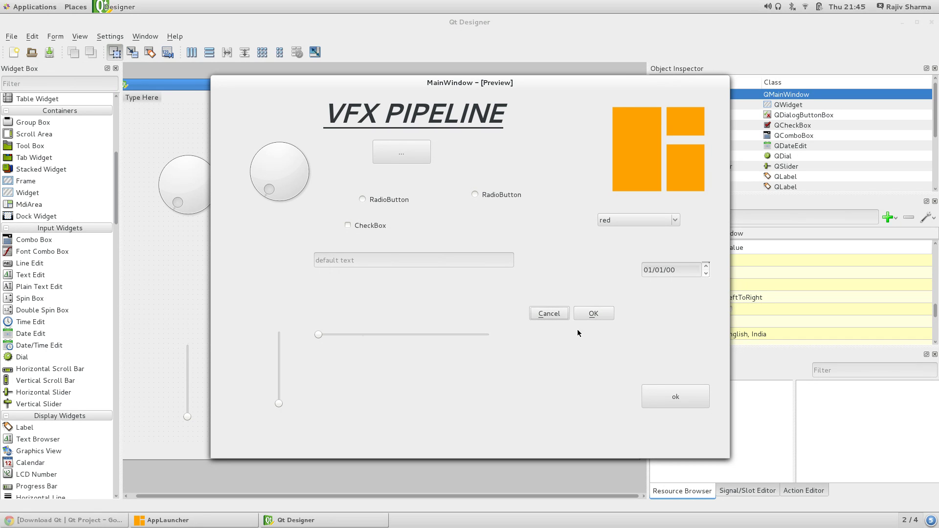
{"action": "left_click", "coordinate": [332, 337]}
{"action": "mouse_move", "coordinate": [291, 169]}
{"action": "left_mouse_down"}
{"action": "mouse_move", "coordinate": [301, 167]}
{"action": "mouse_move", "coordinate": [286, 150]}
{"action": "mouse_move", "coordinate": [301, 167]}
{"action": "left_mouse_up"}
{"action": "right_click", "coordinate": [439, 83]}
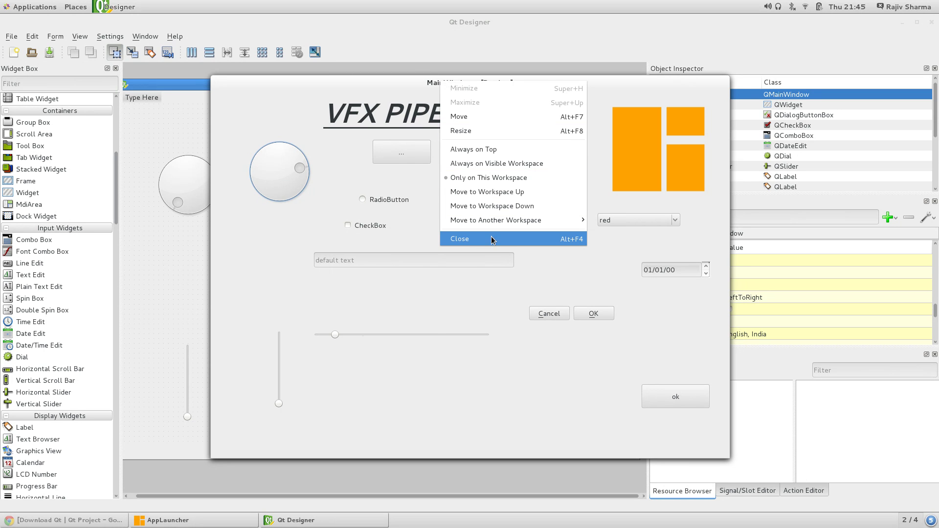
{"action": "left_click", "coordinate": [491, 238]}
{"action": "left_click", "coordinate": [540, 154]}
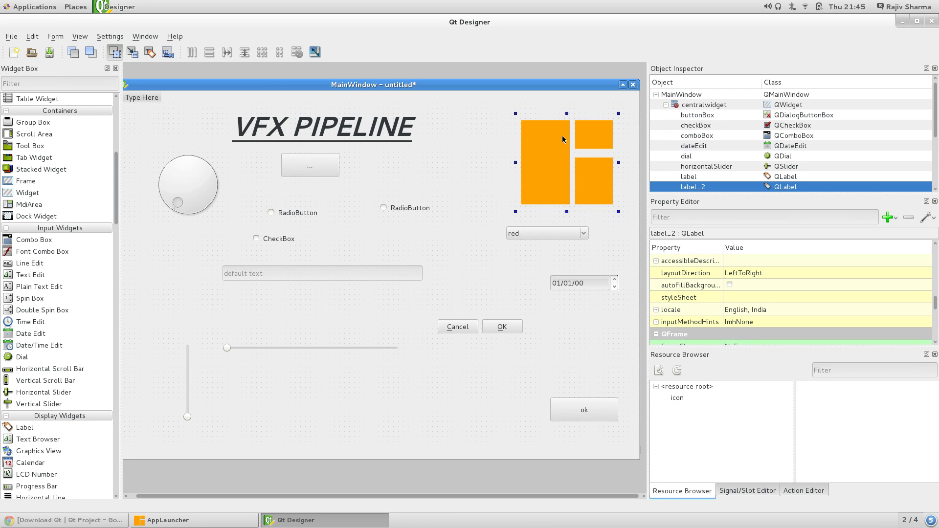
{"action": "left_click", "coordinate": [281, 395]}
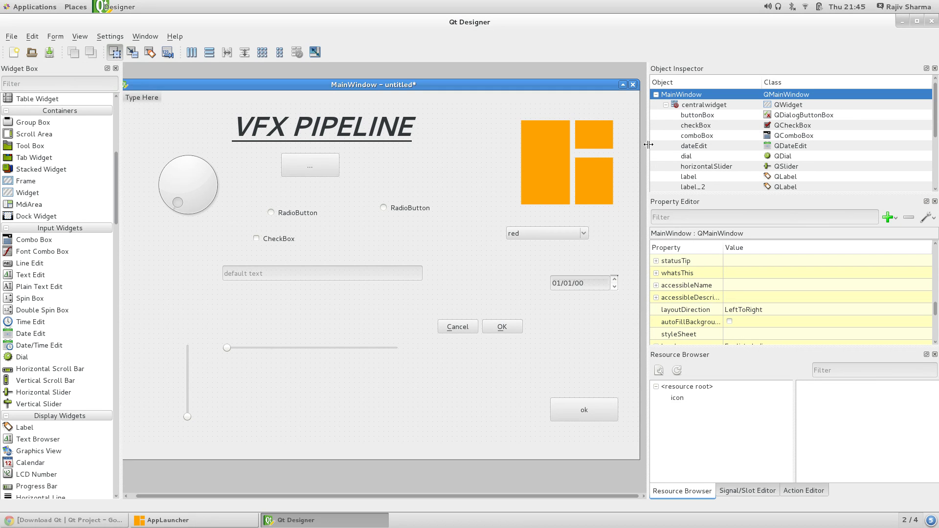
Step: Widen the form editing area slightly and look over the available widgets and those placed on the form
{"action": "left_click_drag", "start_coordinate": [647, 144], "coordinate": [665, 142]}
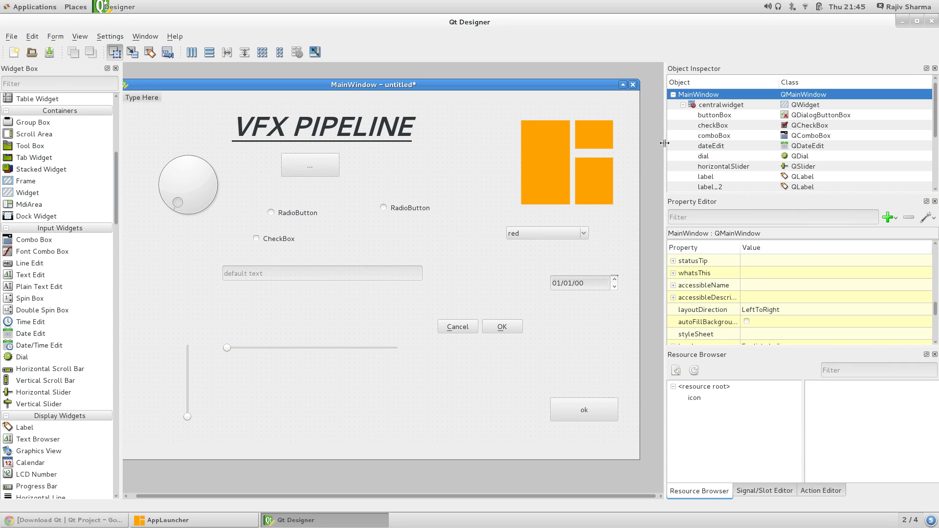
{"action": "scroll", "coordinate": [70, 283], "scroll_direction": "up", "scroll_amount": 8}
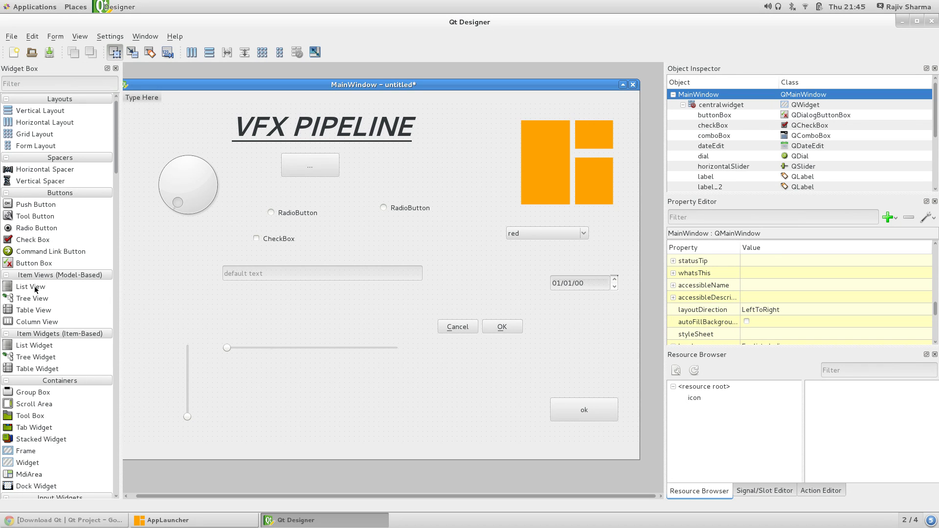
{"action": "scroll", "coordinate": [40, 285], "scroll_direction": "down", "scroll_amount": 4}
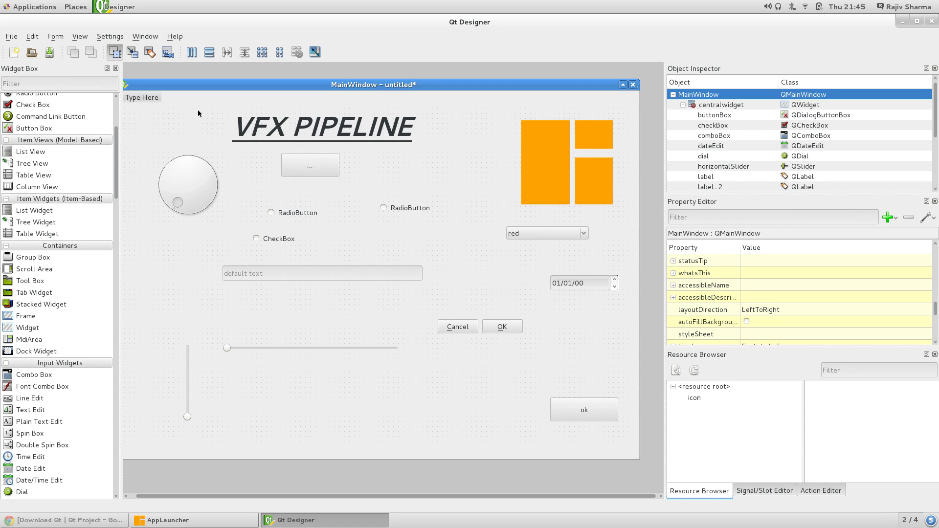
{"action": "left_click_drag", "start_coordinate": [139, 116], "coordinate": [632, 449]}
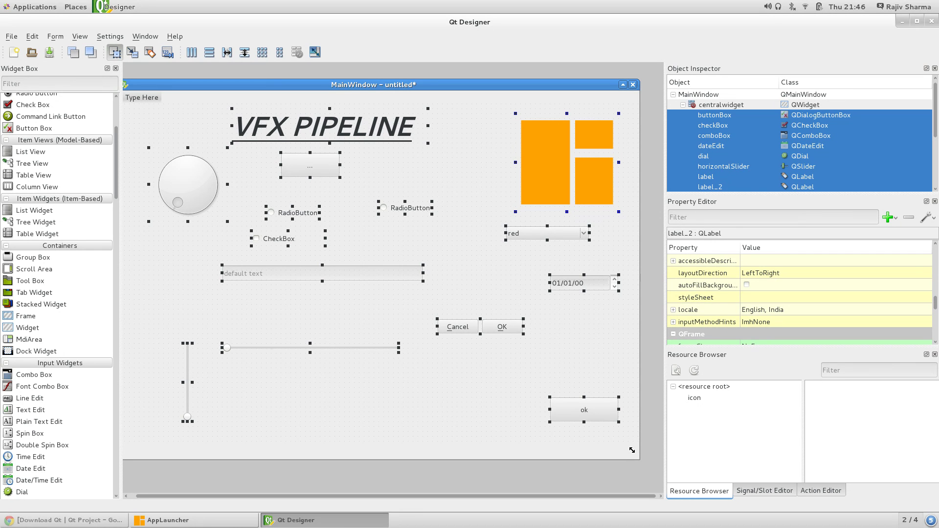
{"action": "left_click", "coordinate": [414, 382]}
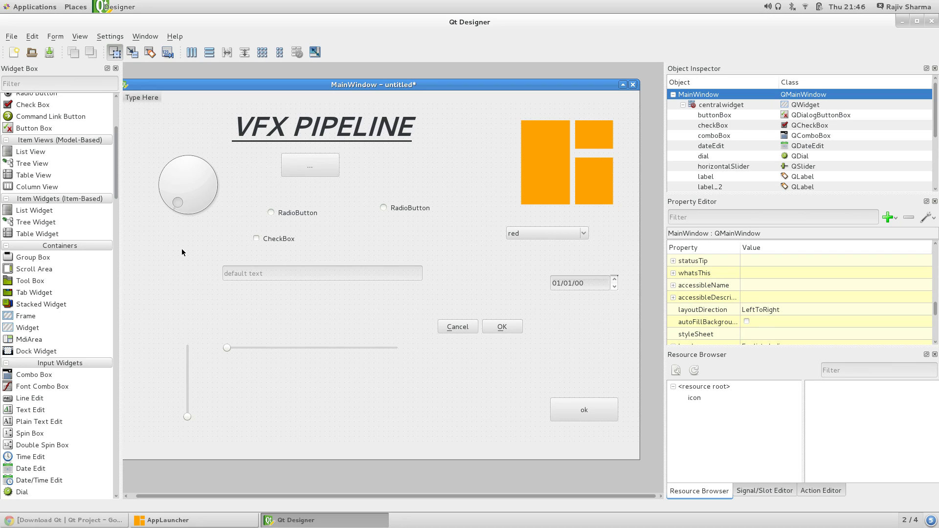
Step: Open the recent form mxstudioTray.ui to look at its poster layout, and close it without saving
{"action": "left_click", "coordinate": [5, 36]}
{"action": "mouse_move", "coordinate": [47, 80]}
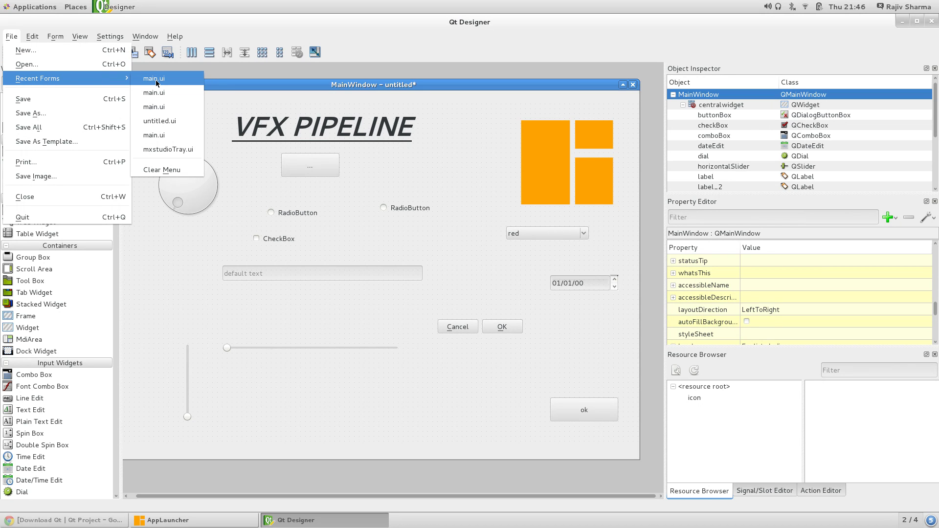
{"action": "left_click", "coordinate": [176, 153]}
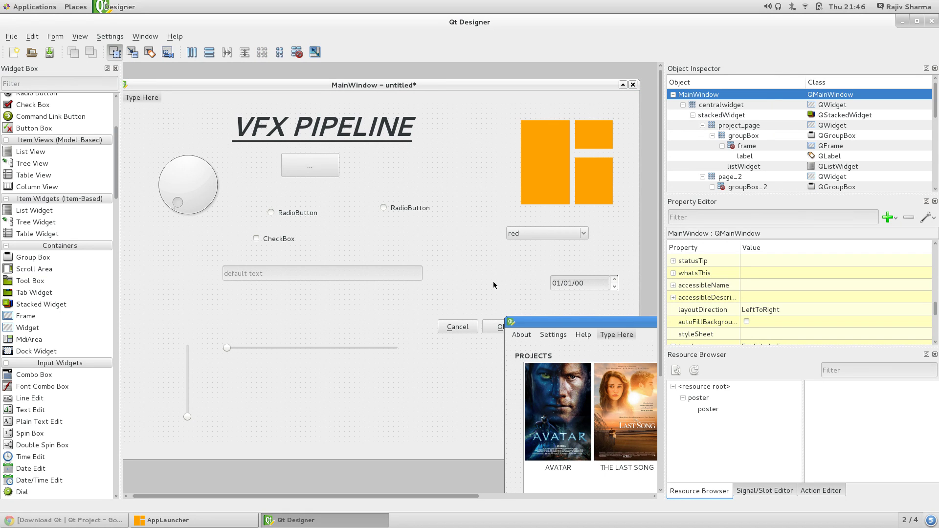
{"action": "left_click", "coordinate": [583, 335]}
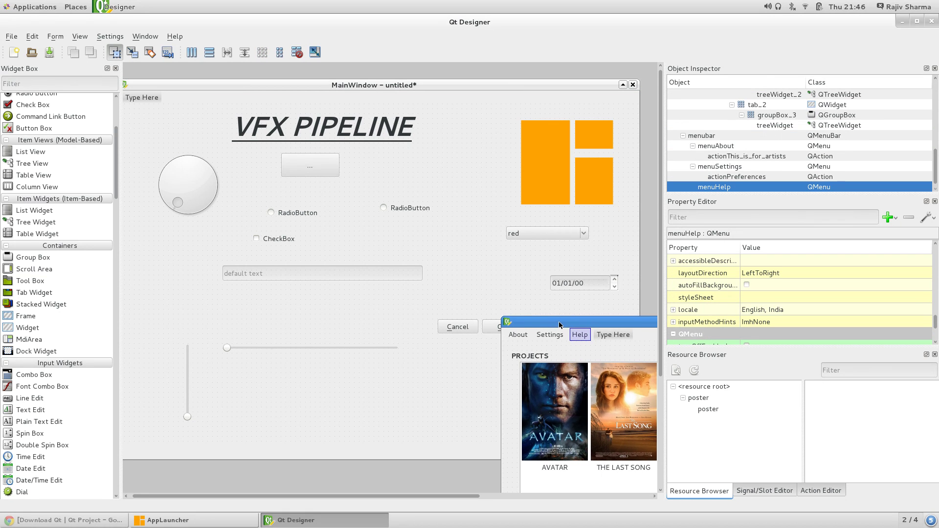
{"action": "left_click_drag", "start_coordinate": [561, 325], "coordinate": [1, 148]}
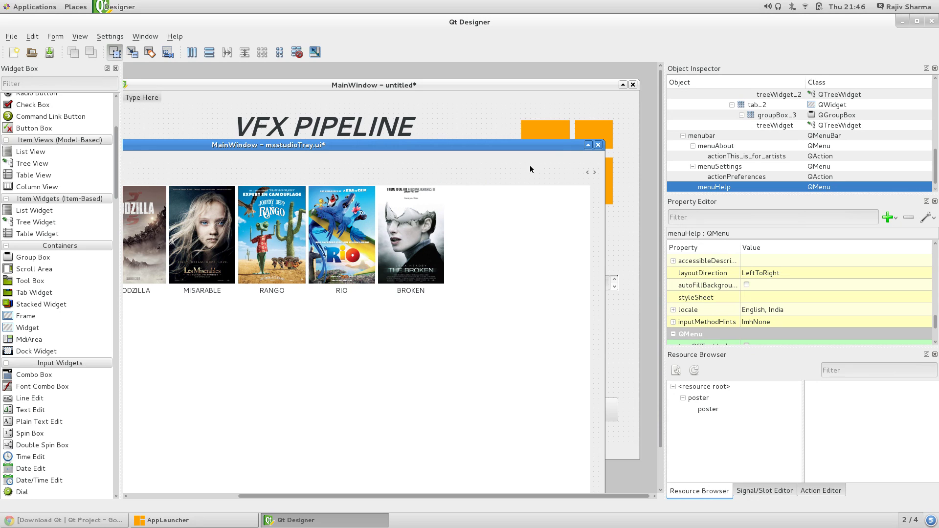
{"action": "left_click", "coordinate": [597, 146]}
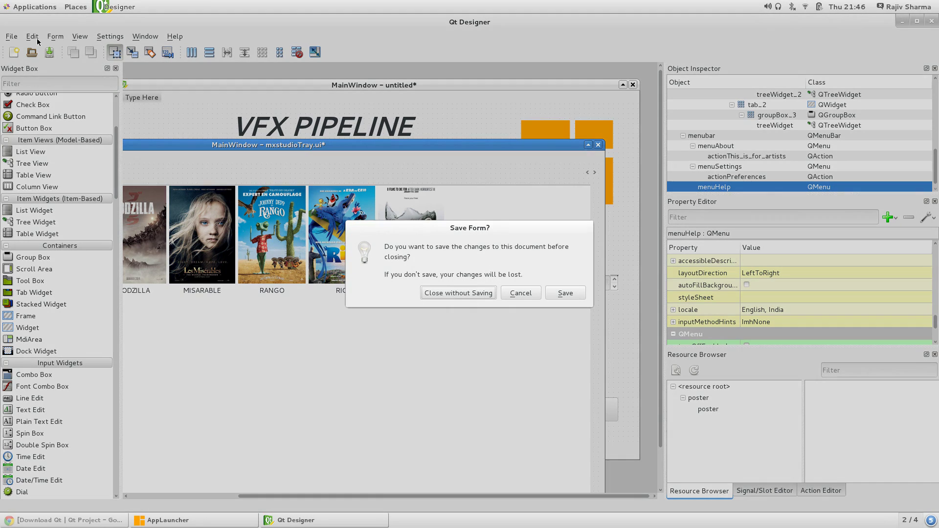
{"action": "left_click", "coordinate": [461, 294]}
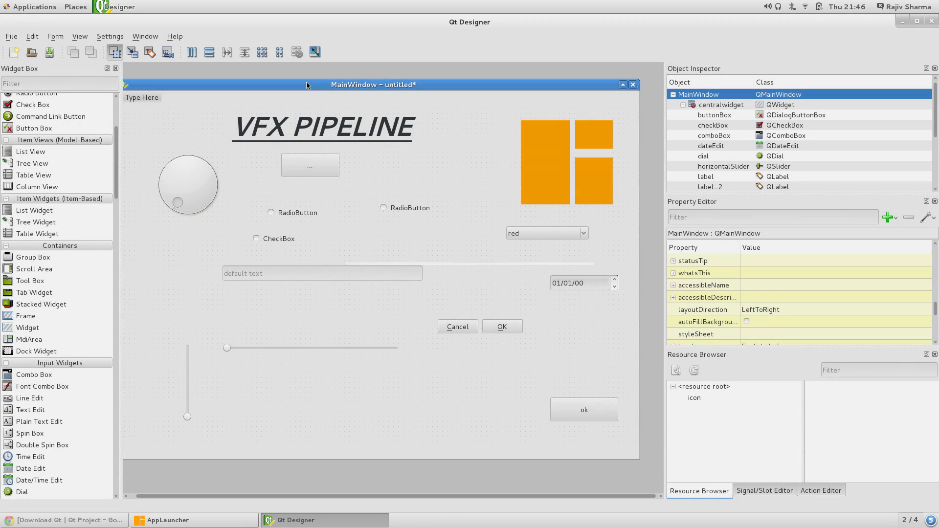
Step: Open the recent main.ui lighting setup form and place it over the middle of the MainWindow form
{"action": "left_click", "coordinate": [12, 36]}
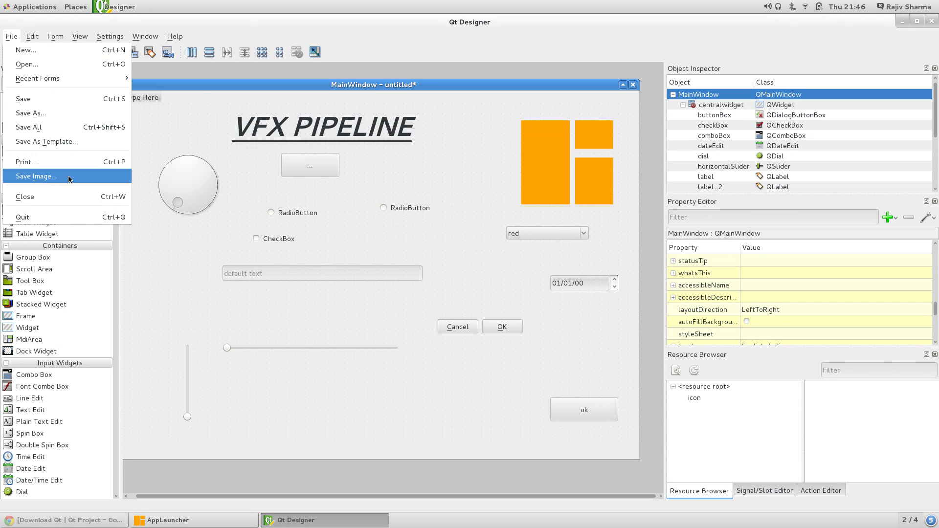
{"action": "mouse_move", "coordinate": [78, 79]}
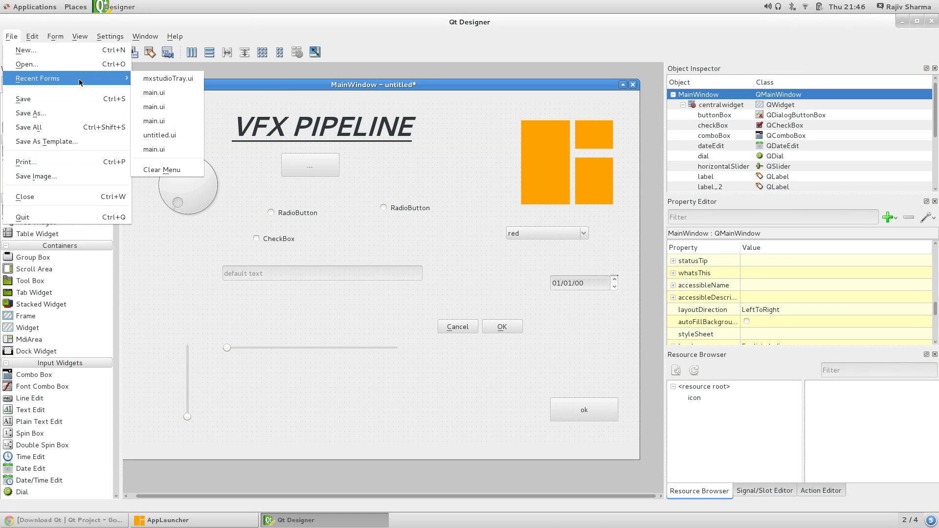
{"action": "left_click", "coordinate": [154, 93]}
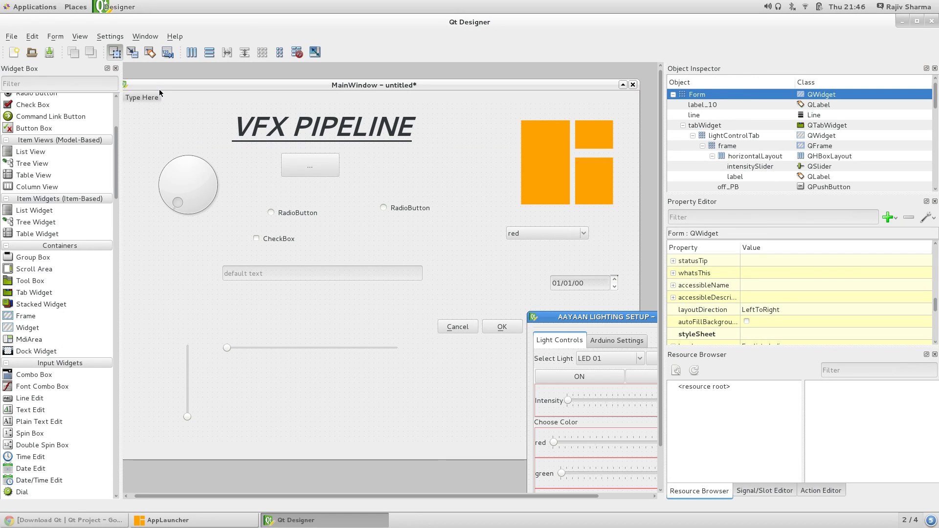
{"action": "left_click_drag", "start_coordinate": [622, 319], "coordinate": [404, 144]}
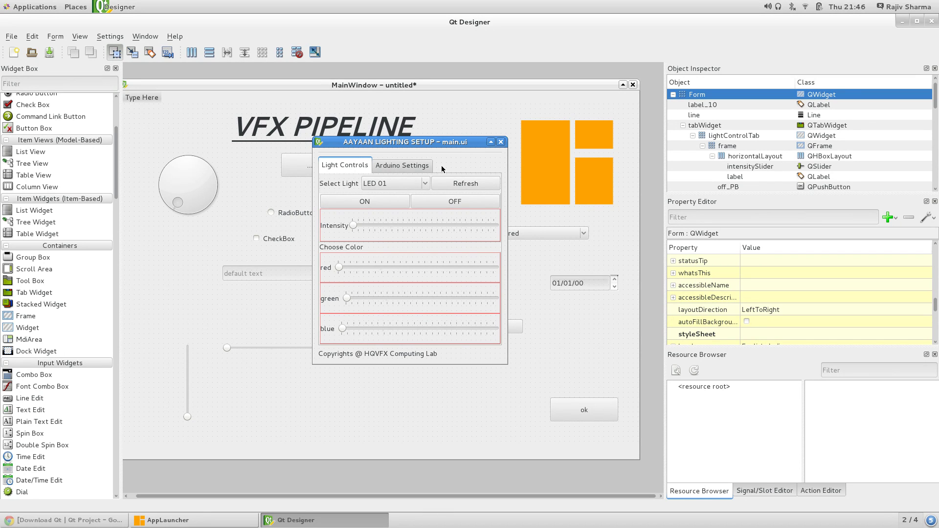
{"action": "left_click_drag", "start_coordinate": [462, 143], "coordinate": [442, 152]}
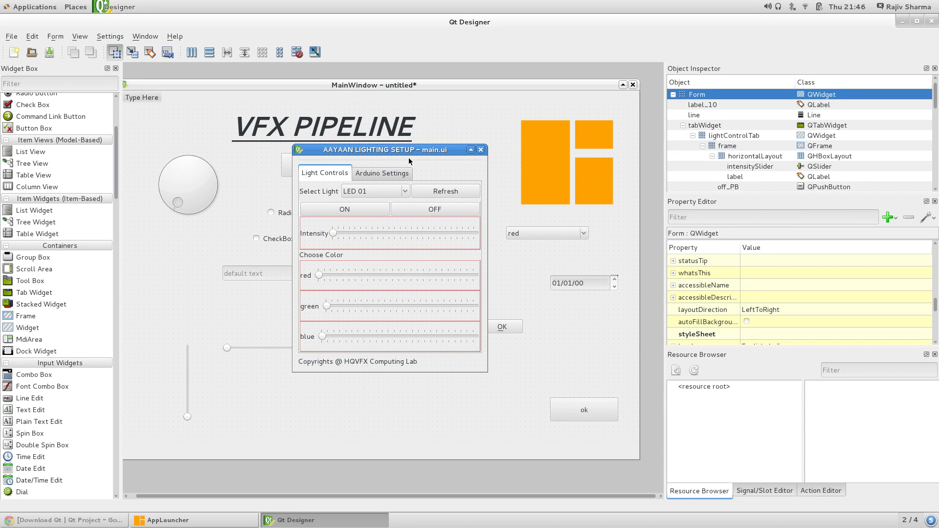
{"action": "left_click_drag", "start_coordinate": [413, 151], "coordinate": [420, 155]}
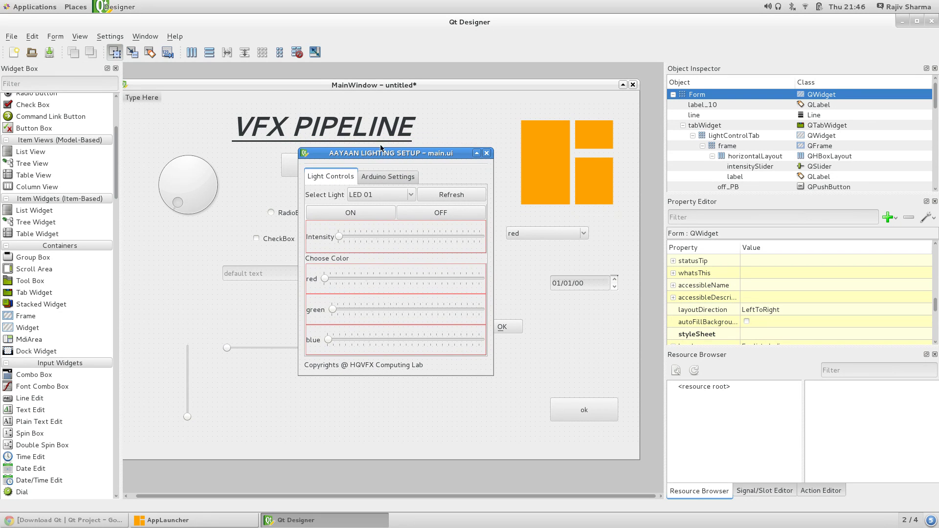
Step: Preview the lighting setup form, try its Intensity and red sliders, and resize the preview window slightly
{"action": "left_click", "coordinate": [55, 37]}
{"action": "left_click", "coordinate": [81, 198]}
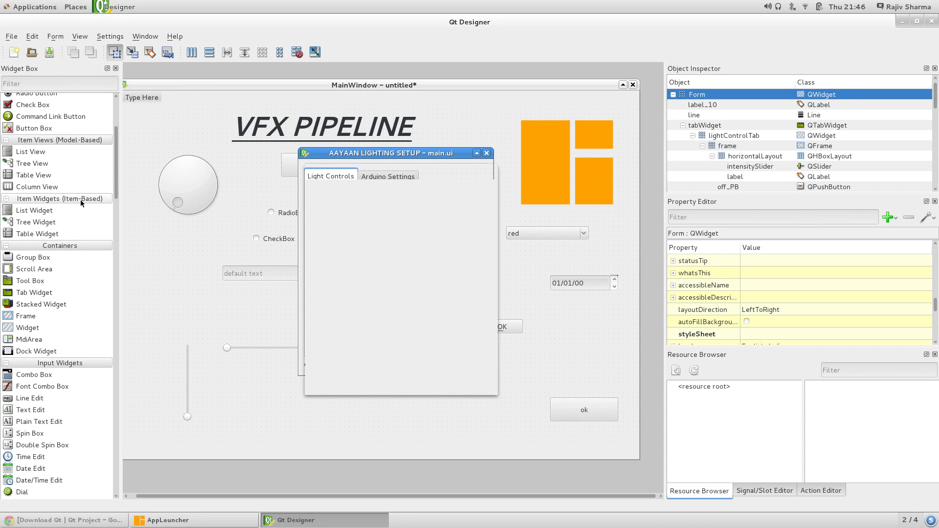
{"action": "left_click_drag", "start_coordinate": [389, 152], "coordinate": [700, 117]}
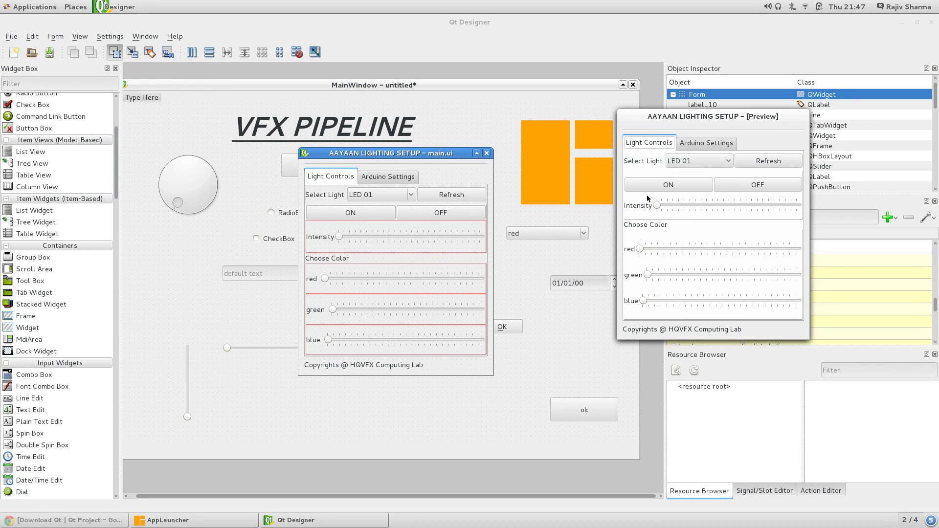
{"action": "left_click_drag", "start_coordinate": [657, 205], "coordinate": [696, 206]}
{"action": "left_click_drag", "start_coordinate": [639, 249], "coordinate": [745, 248]}
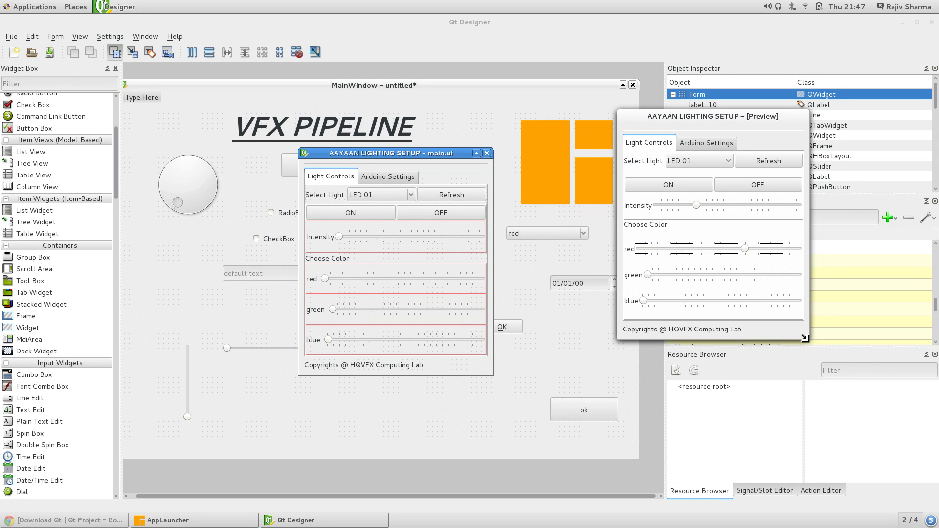
{"action": "mouse_move", "coordinate": [809, 340]}
{"action": "left_mouse_down"}
{"action": "mouse_move", "coordinate": [933, 501]}
{"action": "mouse_move", "coordinate": [909, 441]}
{"action": "mouse_move", "coordinate": [786, 345]}
{"action": "mouse_move", "coordinate": [921, 345]}
{"action": "mouse_move", "coordinate": [875, 440]}
{"action": "mouse_move", "coordinate": [813, 325]}
{"action": "left_mouse_up"}
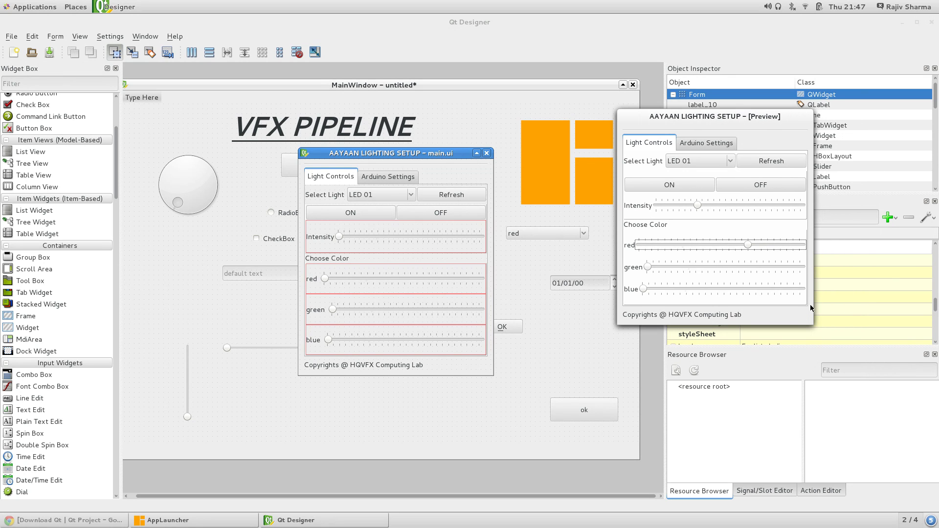
Step: Compare the Light Controls and Arduino Settings pages in the preview, ending on Light Controls
{"action": "left_click", "coordinate": [684, 142]}
{"action": "left_click", "coordinate": [659, 143]}
{"action": "left_click", "coordinate": [684, 143]}
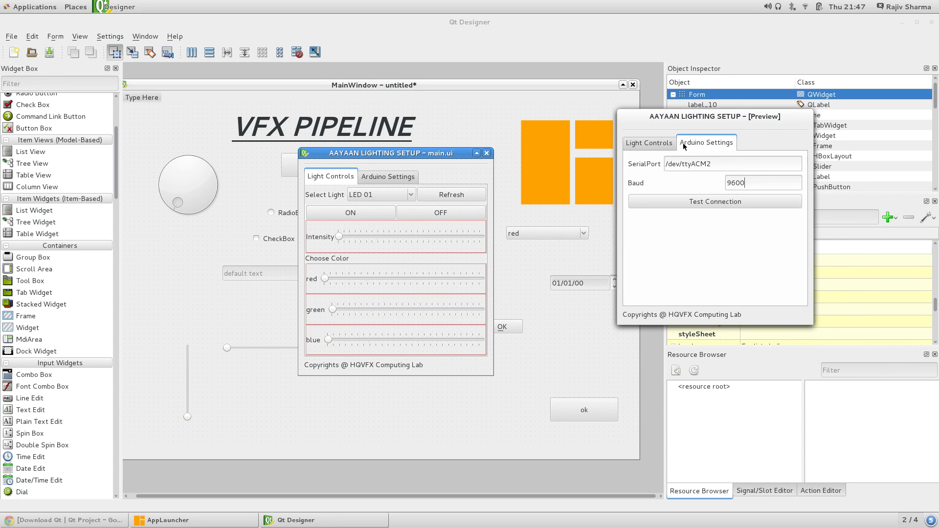
{"action": "left_click", "coordinate": [646, 145]}
Step: Move the main.ui form down out of the way and shrink its preview window to examine how the widgets adapt
{"action": "left_click", "coordinate": [420, 154]}
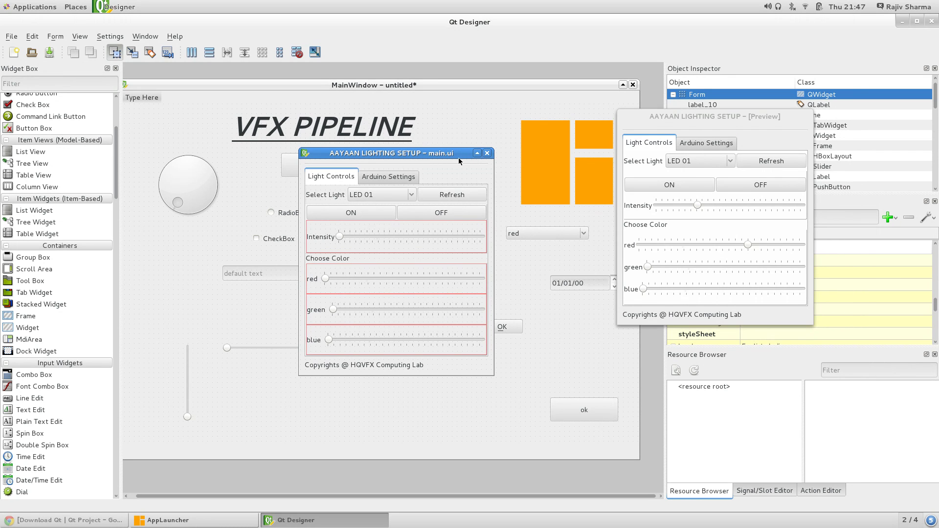
{"action": "left_click_drag", "start_coordinate": [425, 154], "coordinate": [355, 249]}
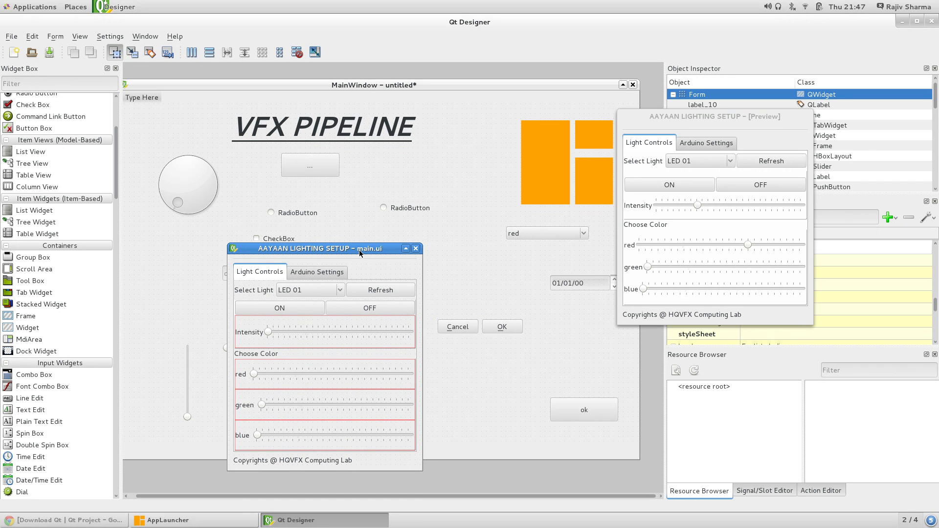
{"action": "left_click_drag", "start_coordinate": [358, 250], "coordinate": [279, 420]}
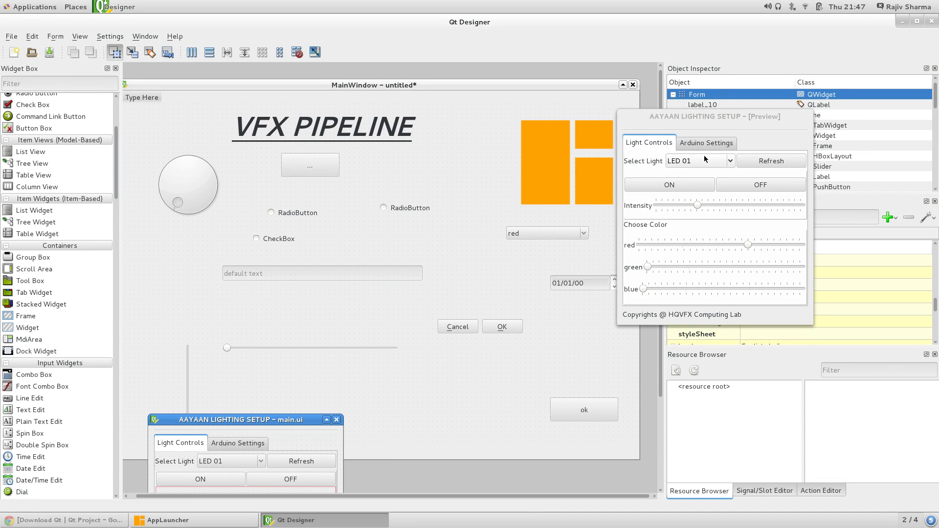
{"action": "left_click_drag", "start_coordinate": [622, 327], "coordinate": [656, 238]}
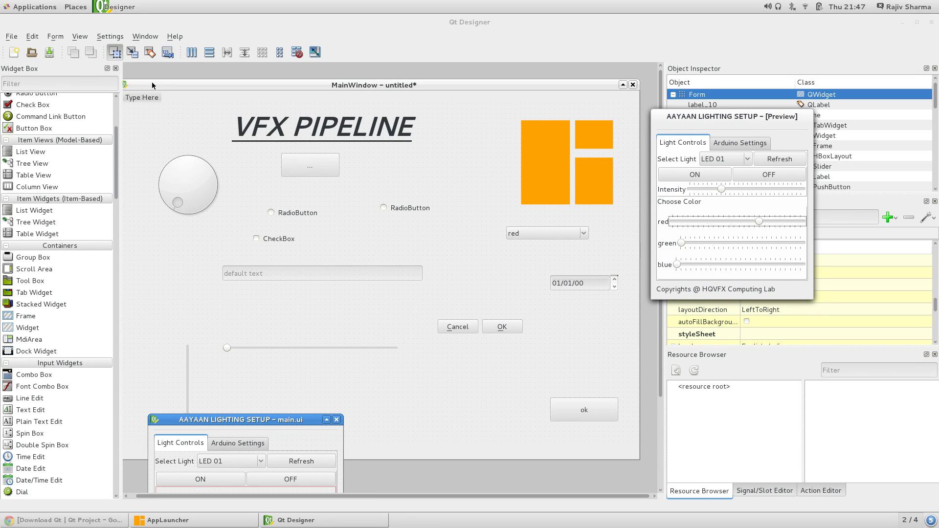
Step: Preview the untitled MainWindow form, enlarge the preview window to check how its widgets respond, and close the preview
{"action": "left_click", "coordinate": [170, 85]}
{"action": "left_click", "coordinate": [55, 36]}
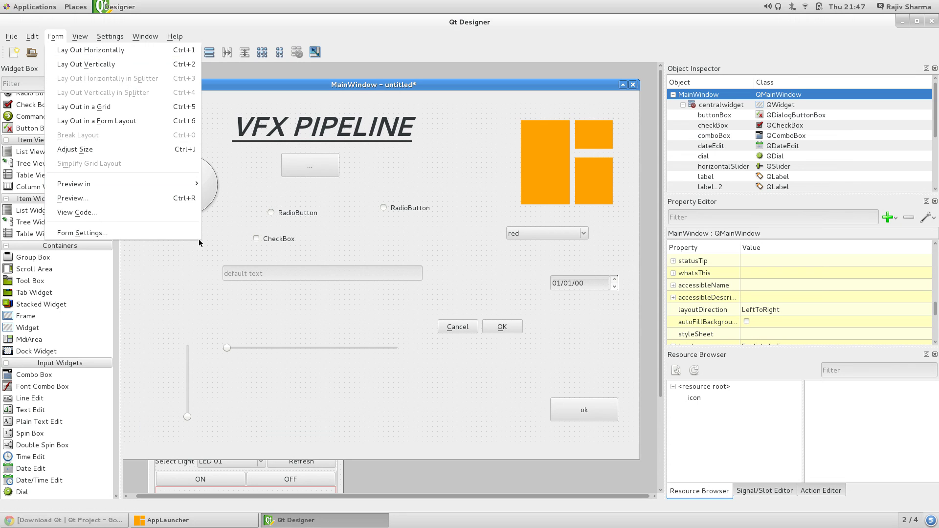
{"action": "left_click", "coordinate": [89, 197]}
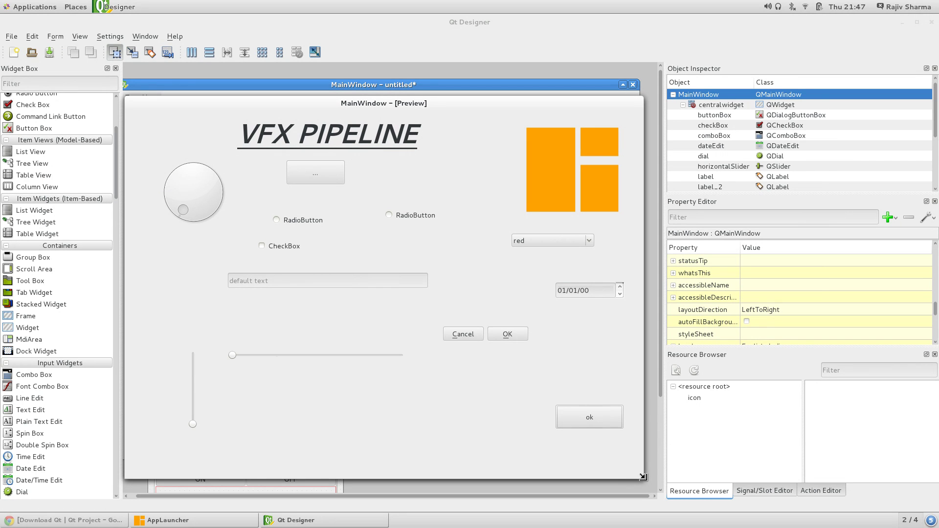
{"action": "left_click_drag", "start_coordinate": [638, 476], "coordinate": [732, 463]}
{"action": "right_click", "coordinate": [467, 97]}
{"action": "left_click", "coordinate": [533, 265]}
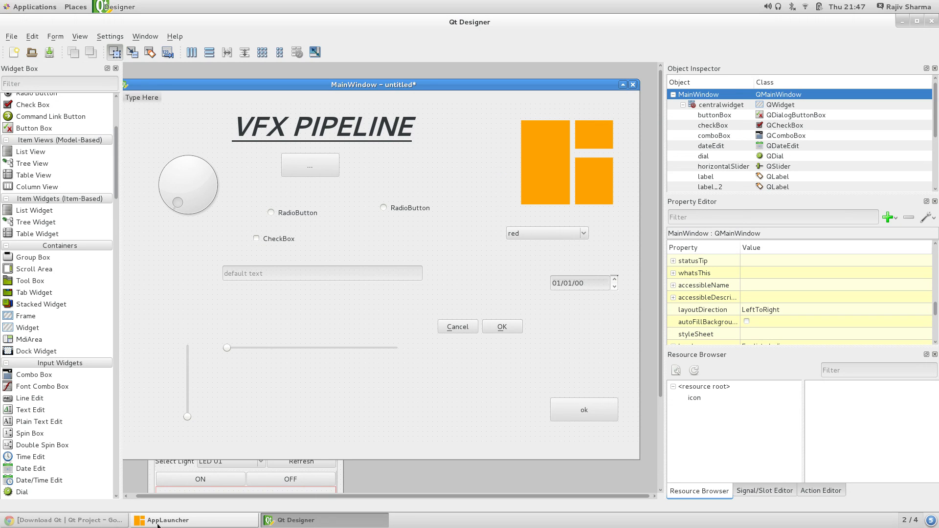
Step: Bring the lighting setup form to the front, select its tab widget, and reposition the form over the MainWindow form
{"action": "left_click", "coordinate": [184, 466]}
{"action": "left_click_drag", "start_coordinate": [257, 421], "coordinate": [344, 112]}
{"action": "left_click", "coordinate": [381, 140]}
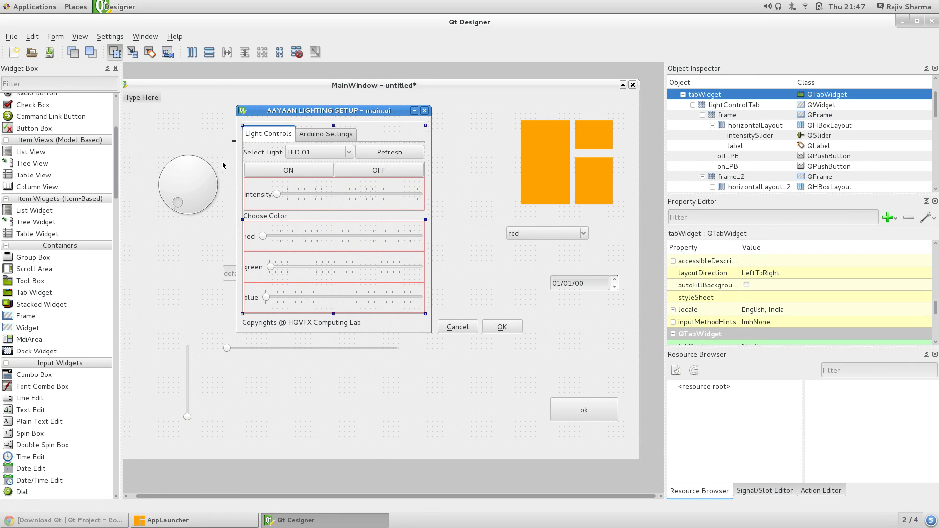
{"action": "left_click_drag", "start_coordinate": [350, 112], "coordinate": [273, 228]}
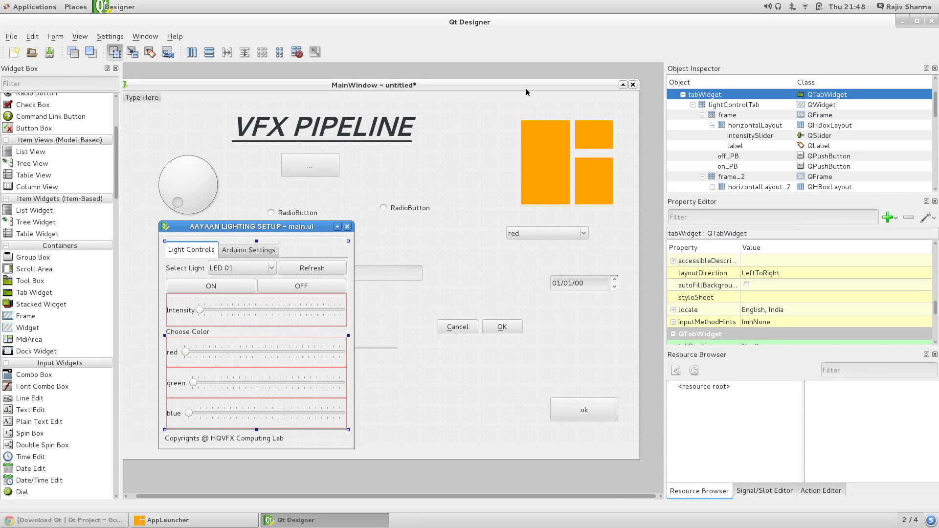
{"action": "left_click_drag", "start_coordinate": [273, 228], "coordinate": [362, 119]}
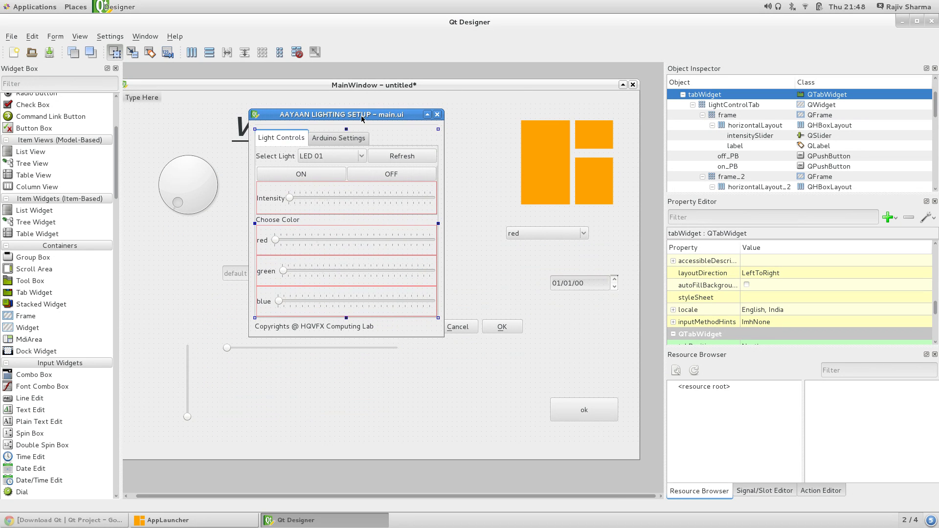
Step: Resize the lighting setup form, first wider and taller and finally narrower, to demonstrate how its layouts adapt
{"action": "left_click_drag", "start_coordinate": [440, 336], "coordinate": [555, 390]}
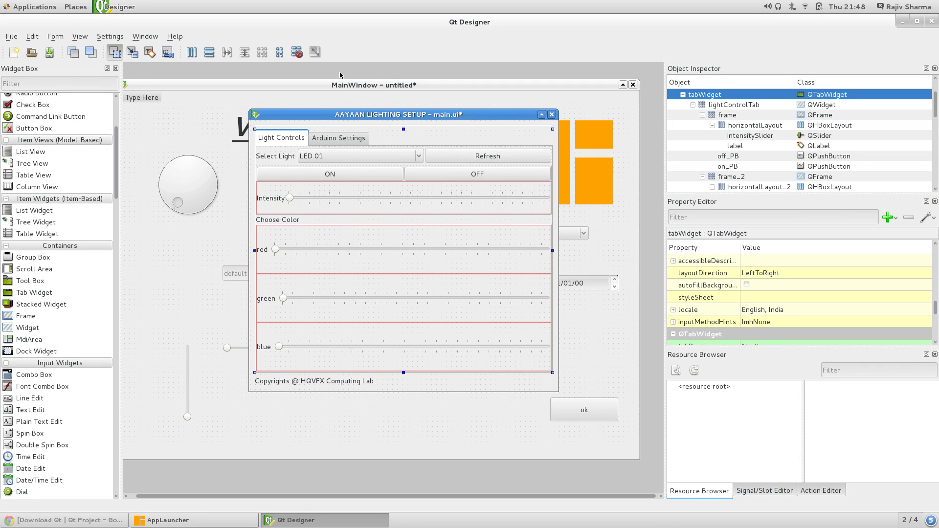
{"action": "left_click_drag", "start_coordinate": [354, 115], "coordinate": [291, 109]}
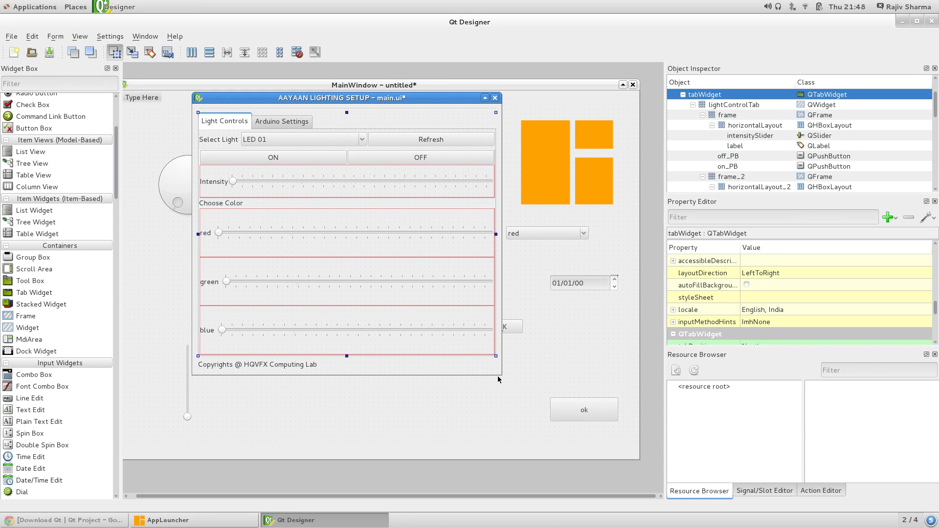
{"action": "left_click_drag", "start_coordinate": [501, 375], "coordinate": [422, 385]}
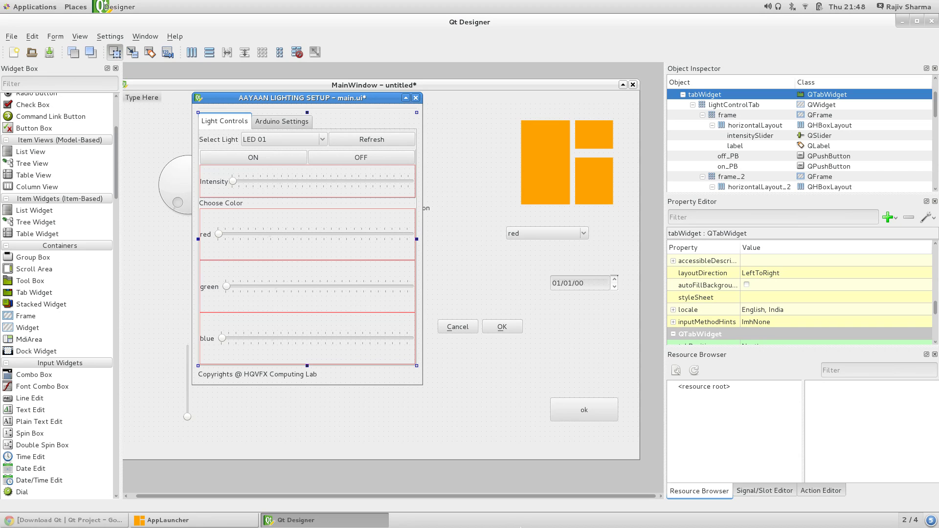